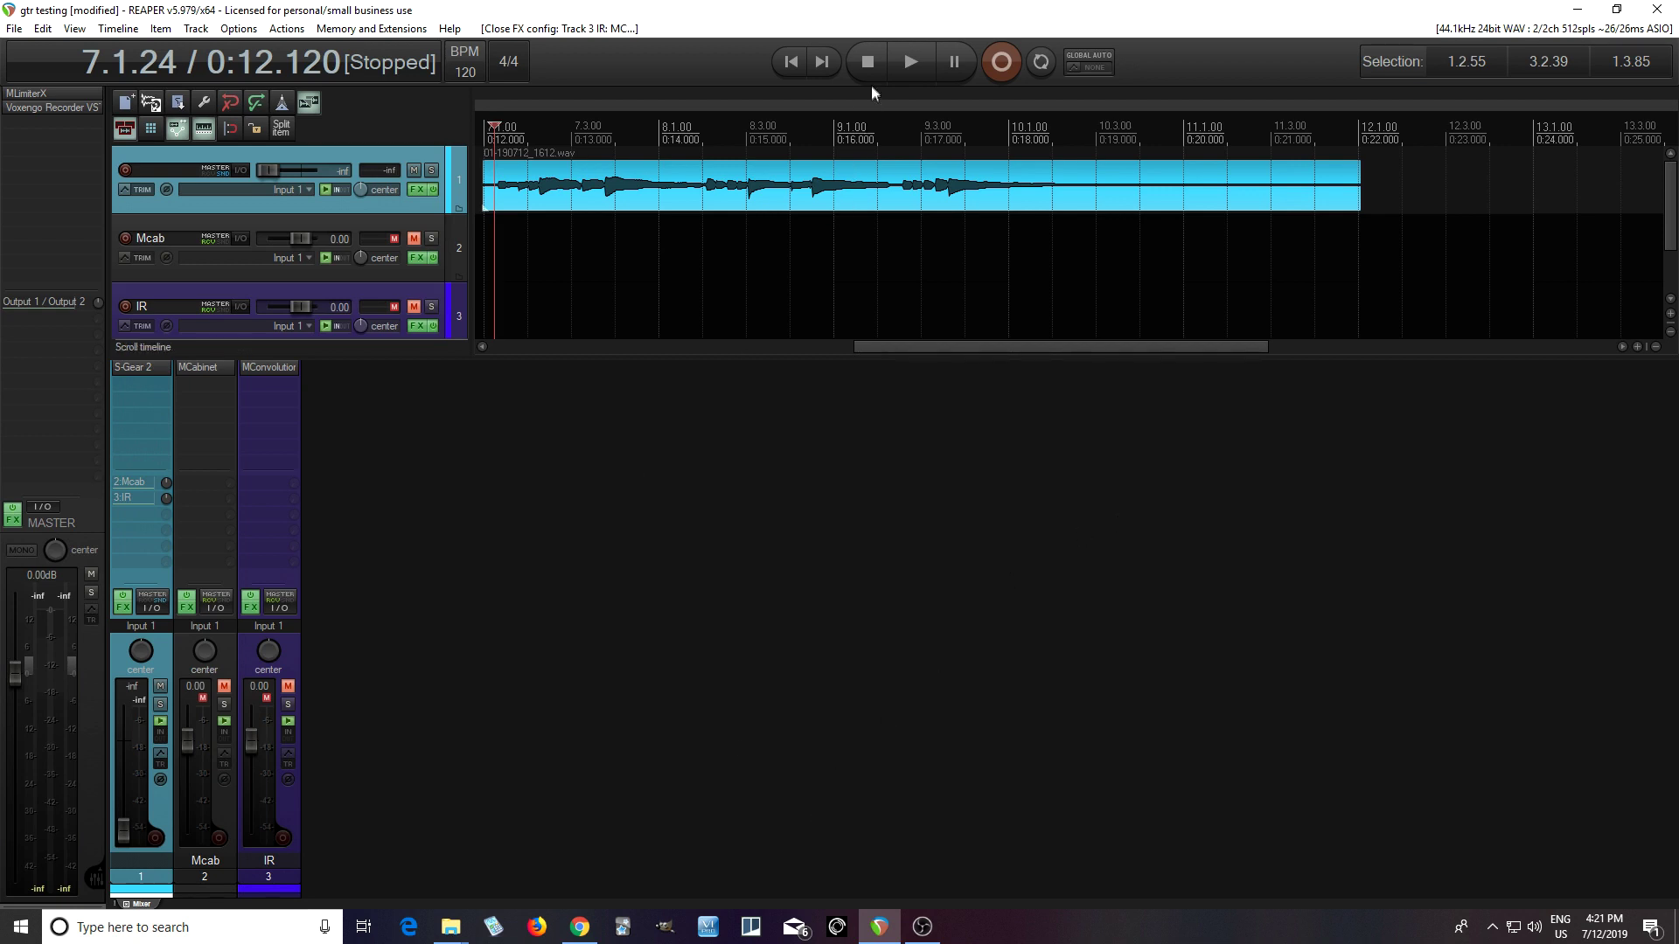
# Return to the project start and toggle the Delay Thing module in track 1's S-Gear 2 amp
pyautogui.click(791, 61)
pyautogui.scroll(-1, 717, 323)
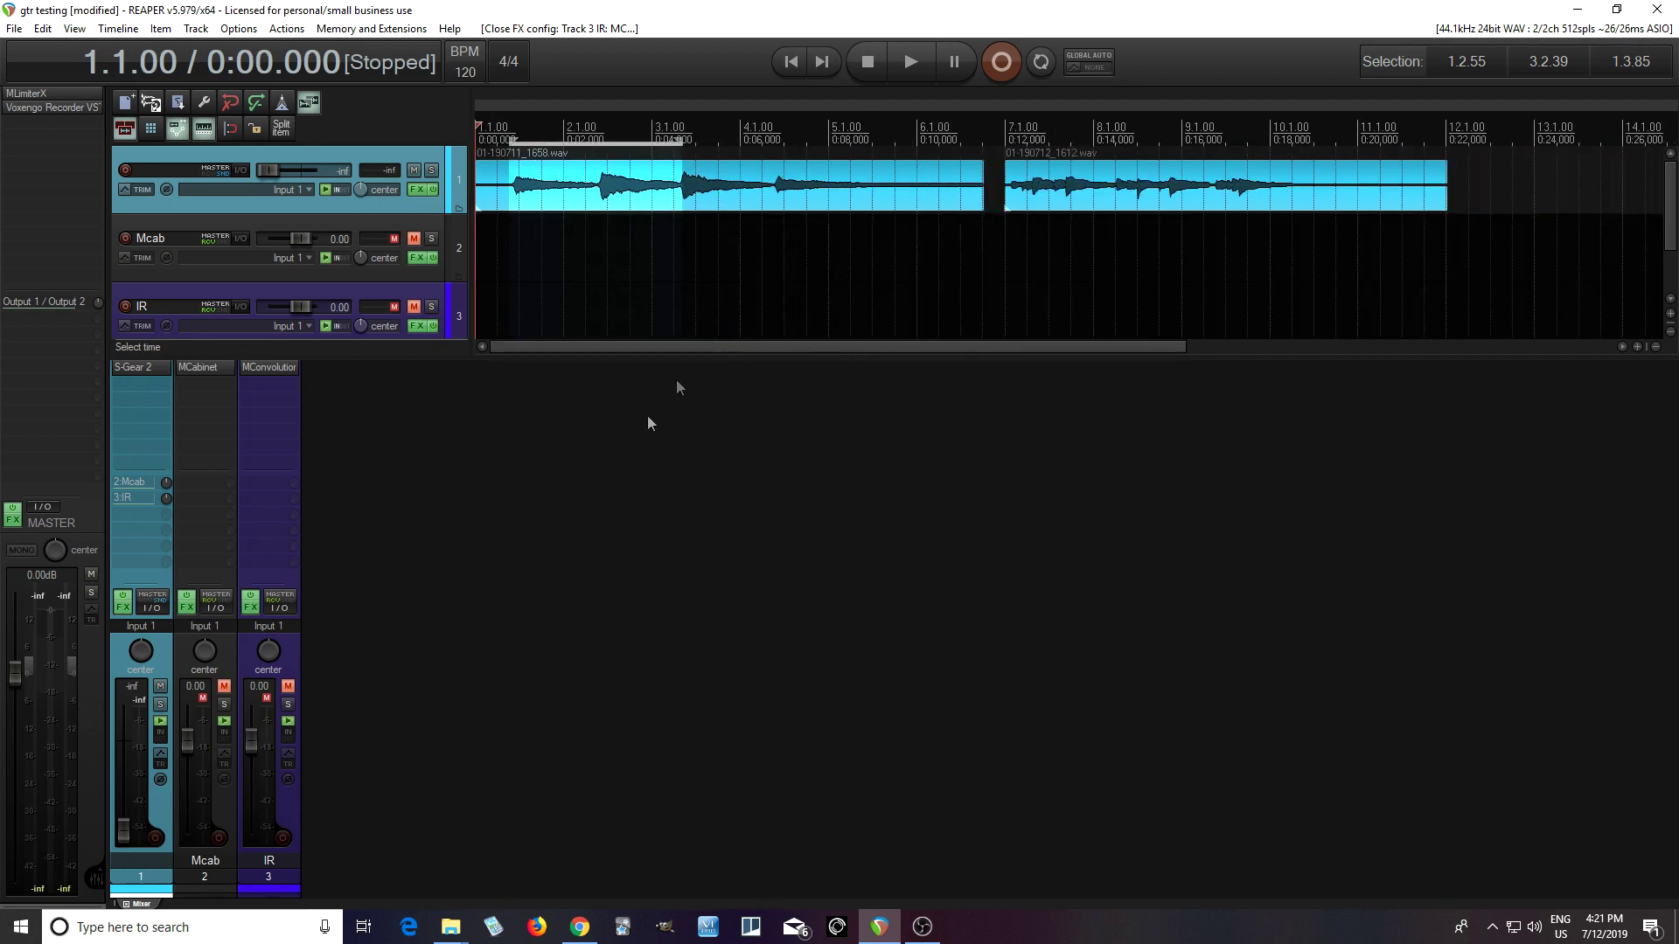
pyautogui.click(147, 365)
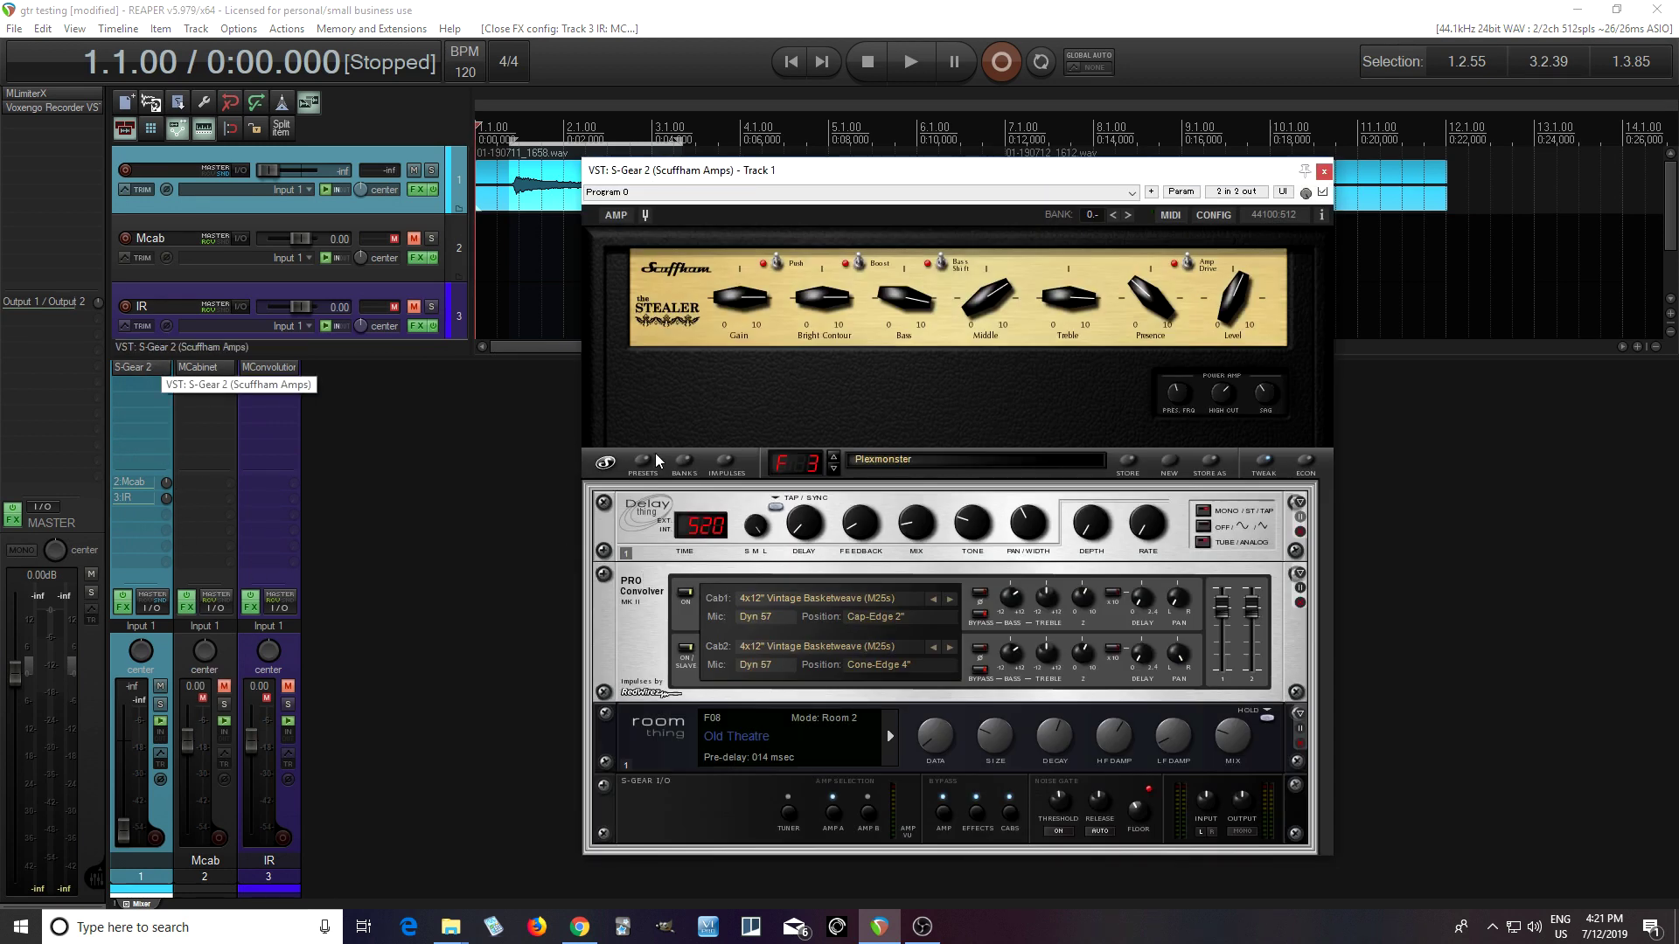
pyautogui.click(1300, 531)
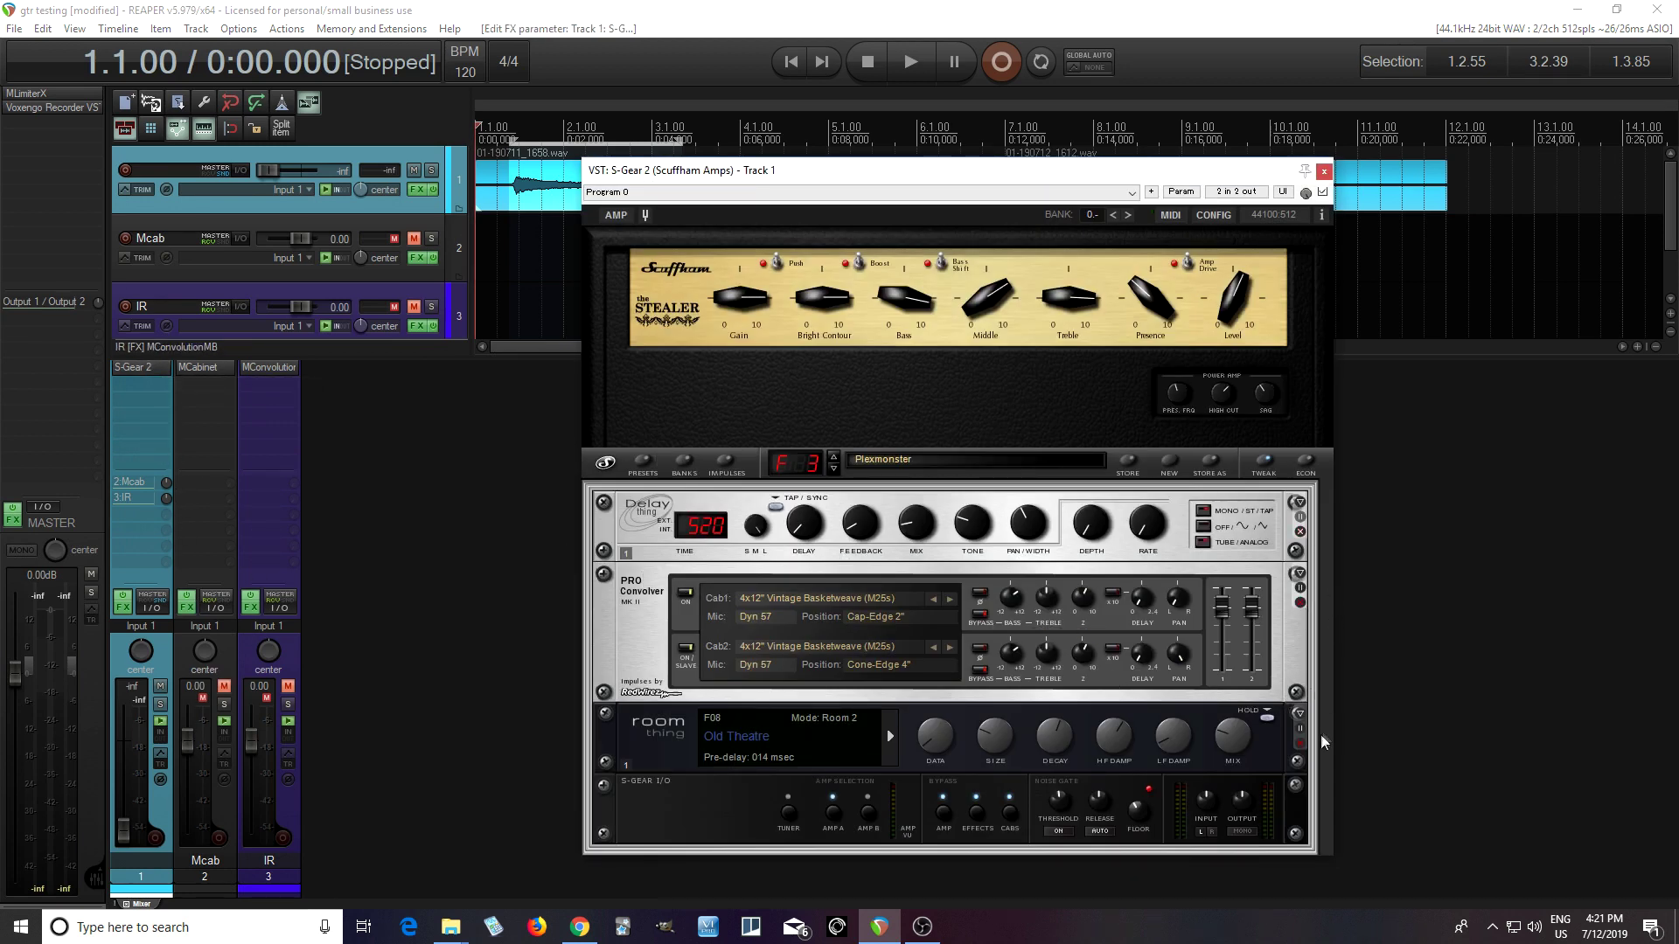
pyautogui.click(1324, 171)
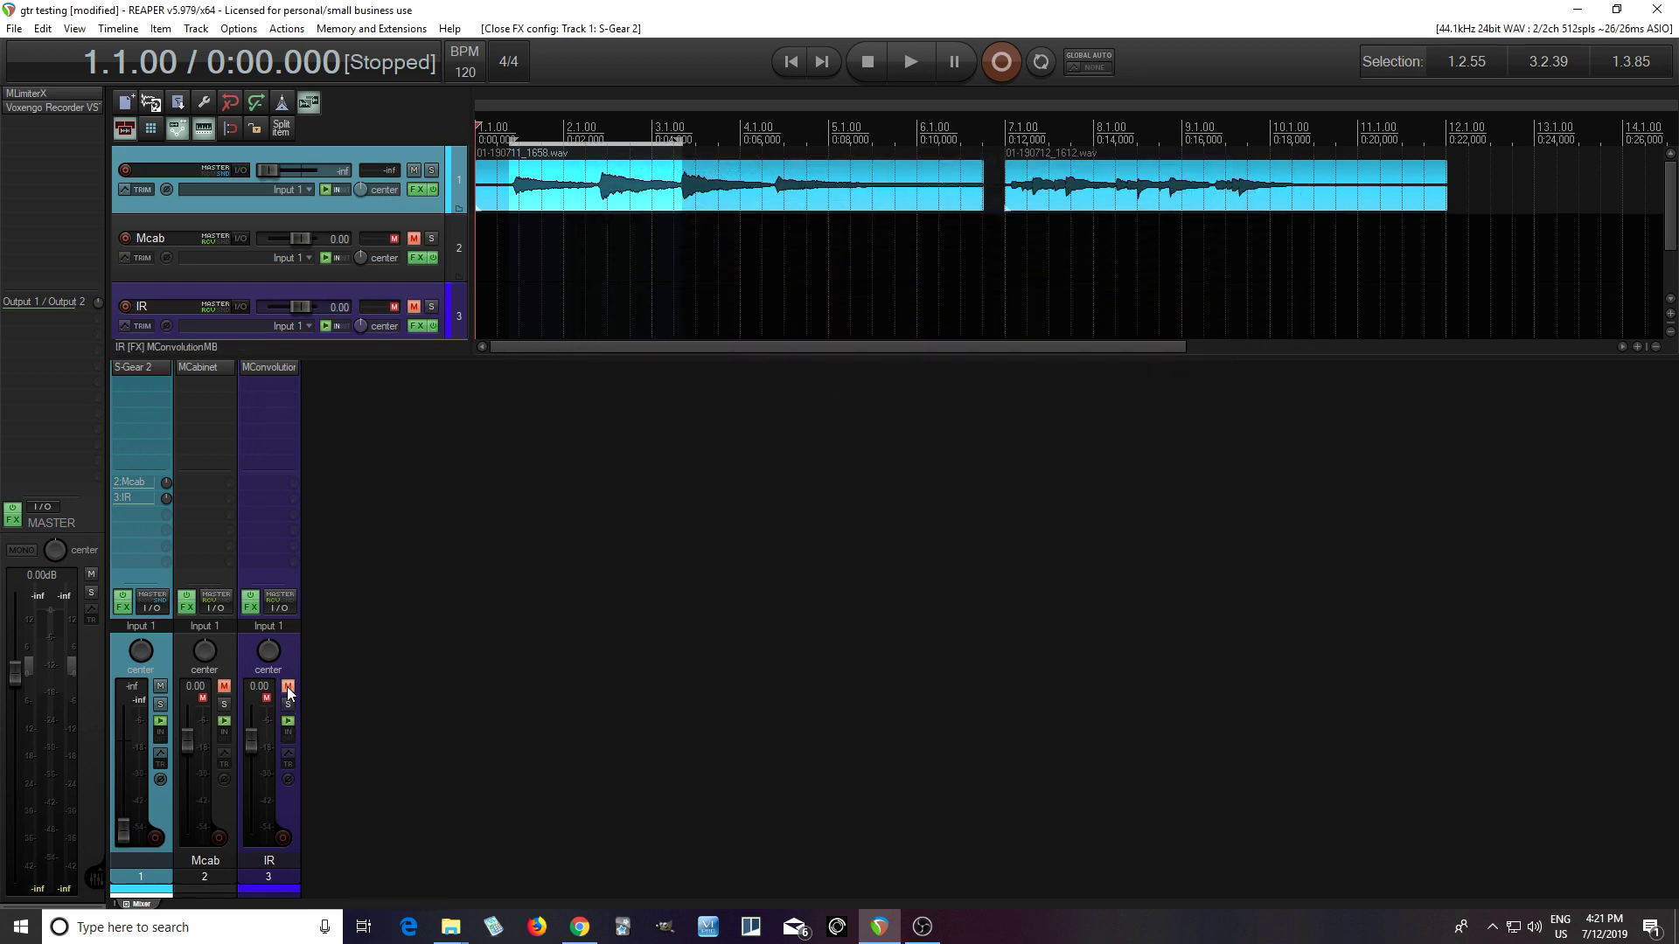
# Unmute the IR track, open its MConvolutionMB plug-in and listen to the guitar recording through it
pyautogui.click(288, 687)
pyautogui.click(275, 369)
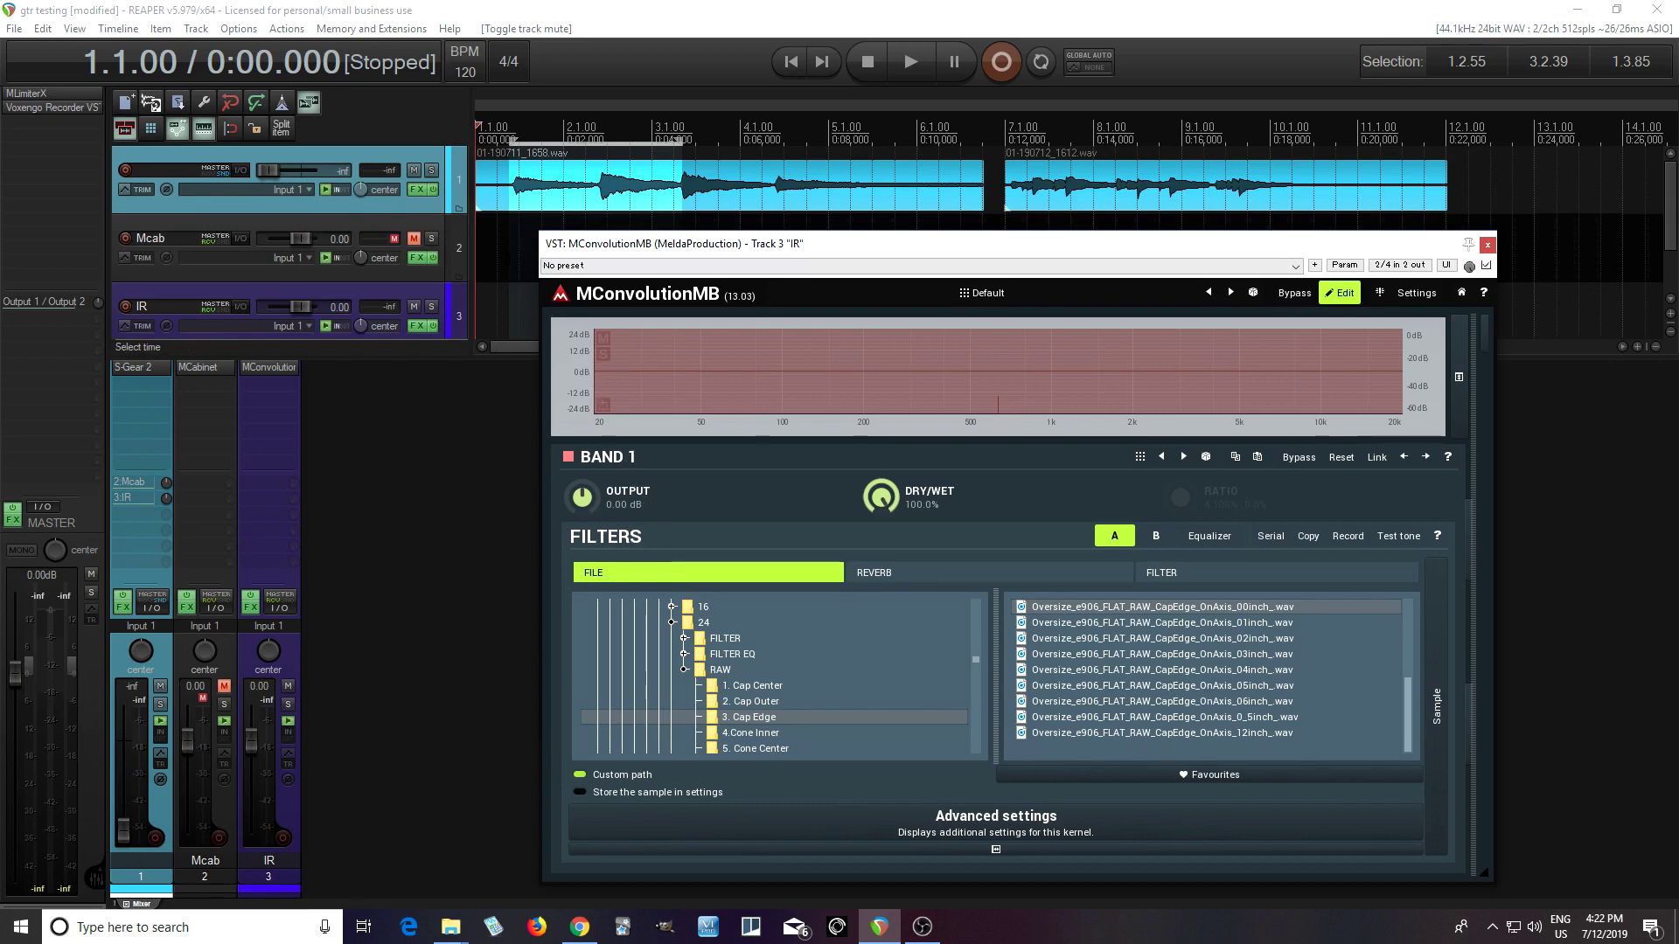
pyautogui.click(495, 223)
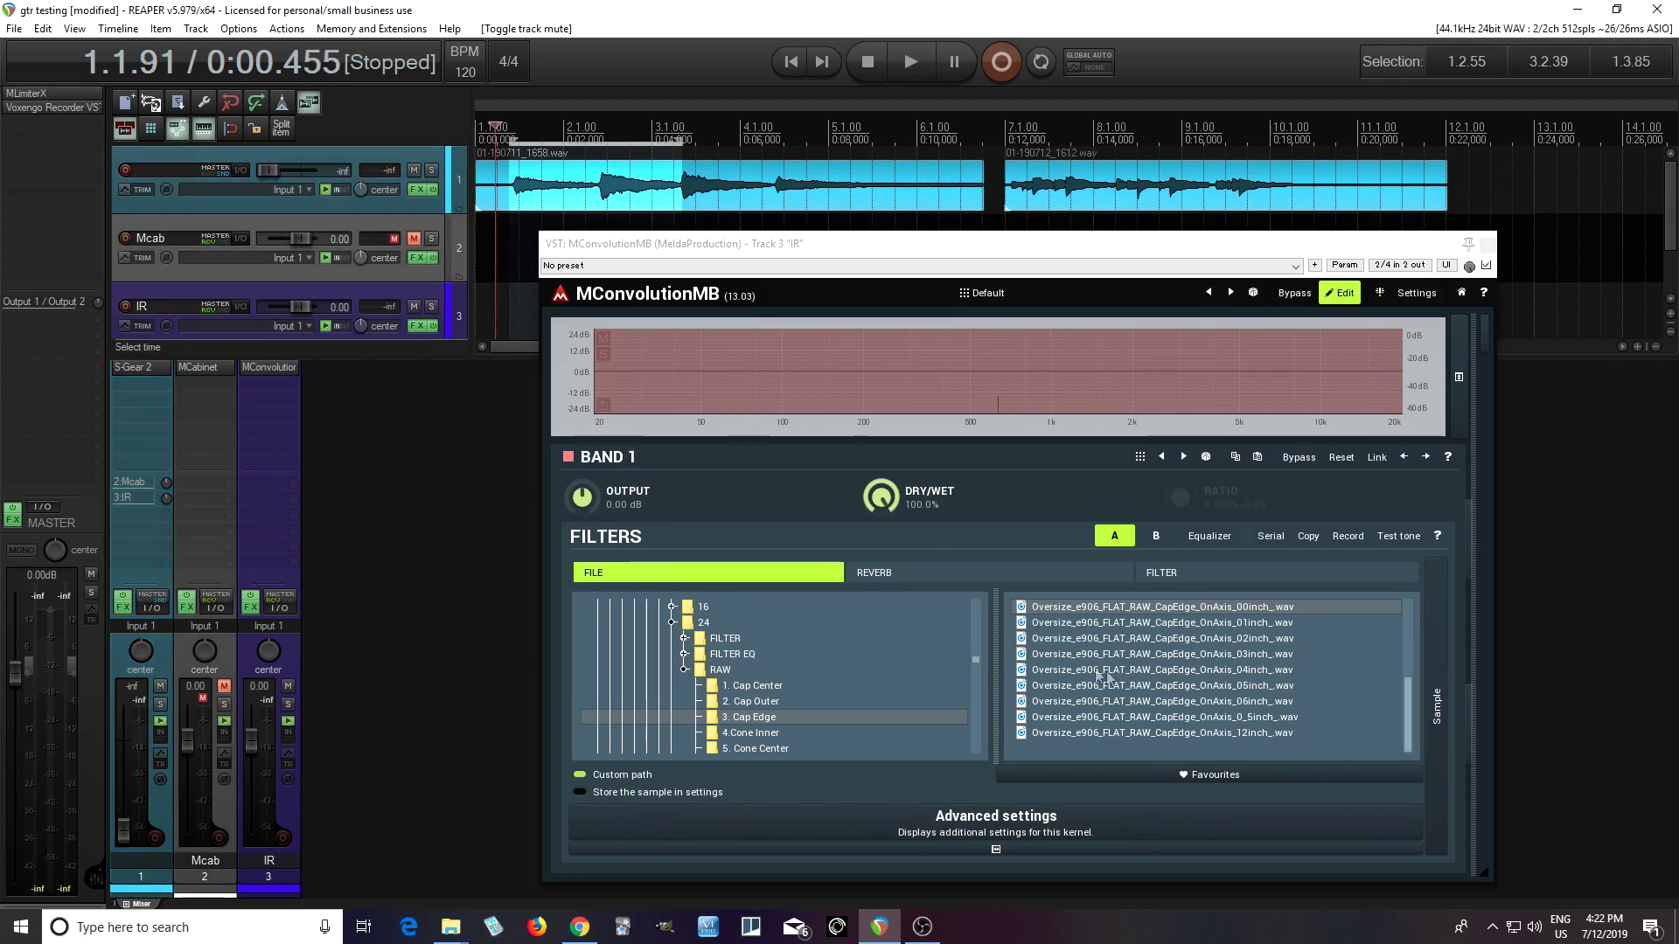
pyautogui.click(910, 63)
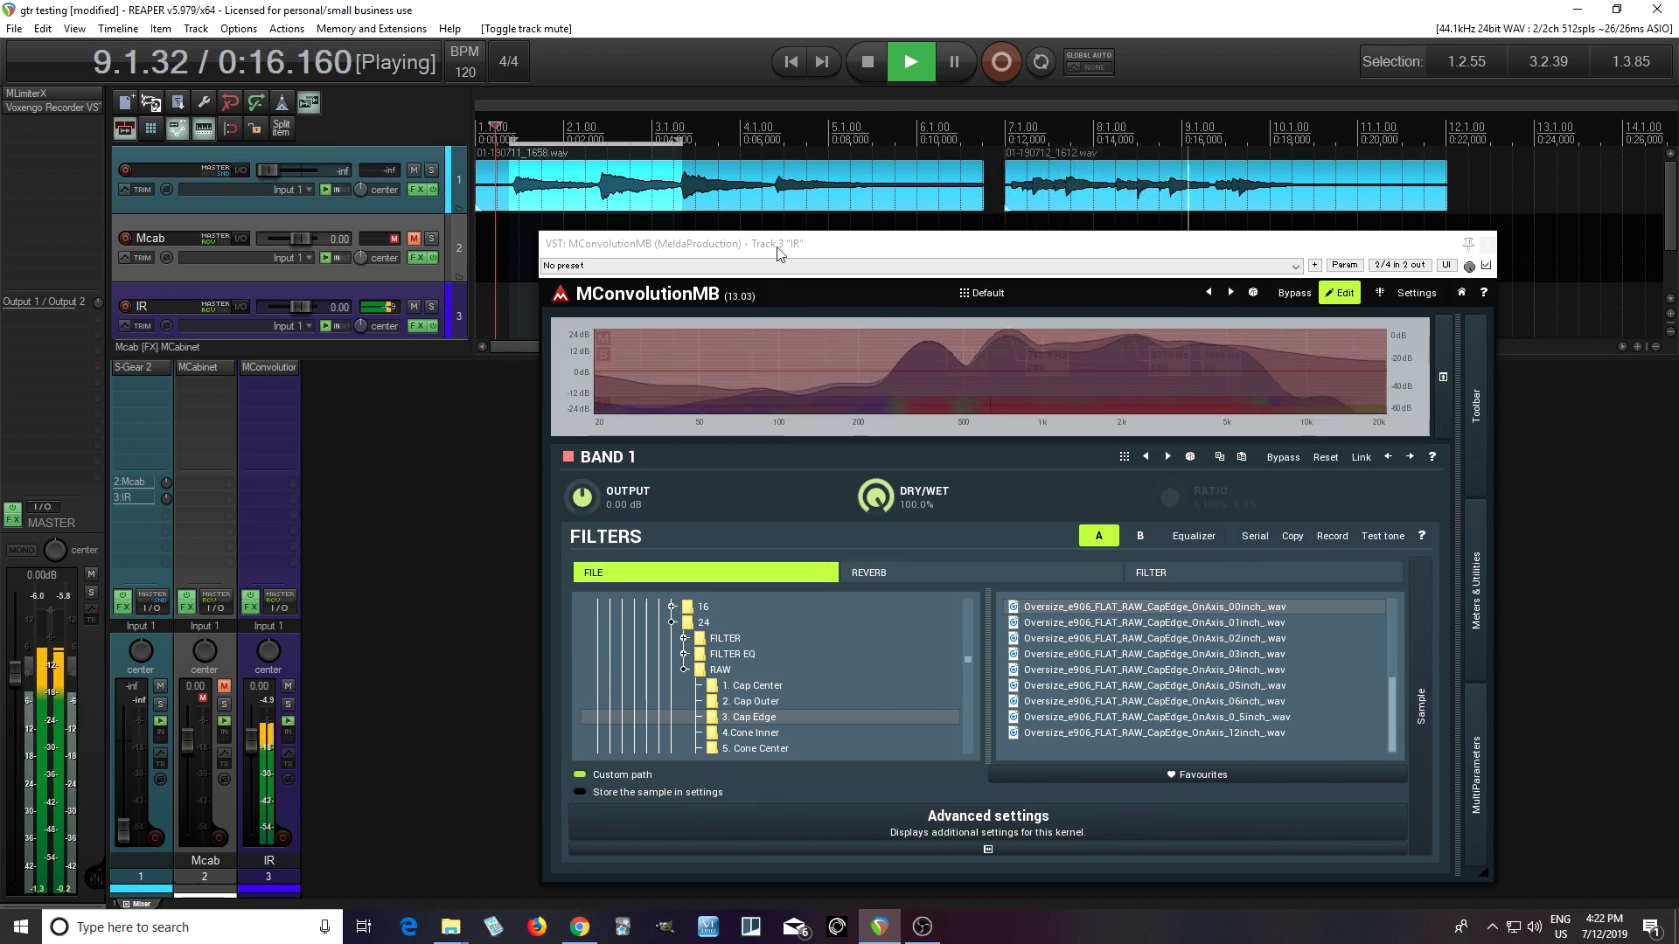
pyautogui.click(866, 61)
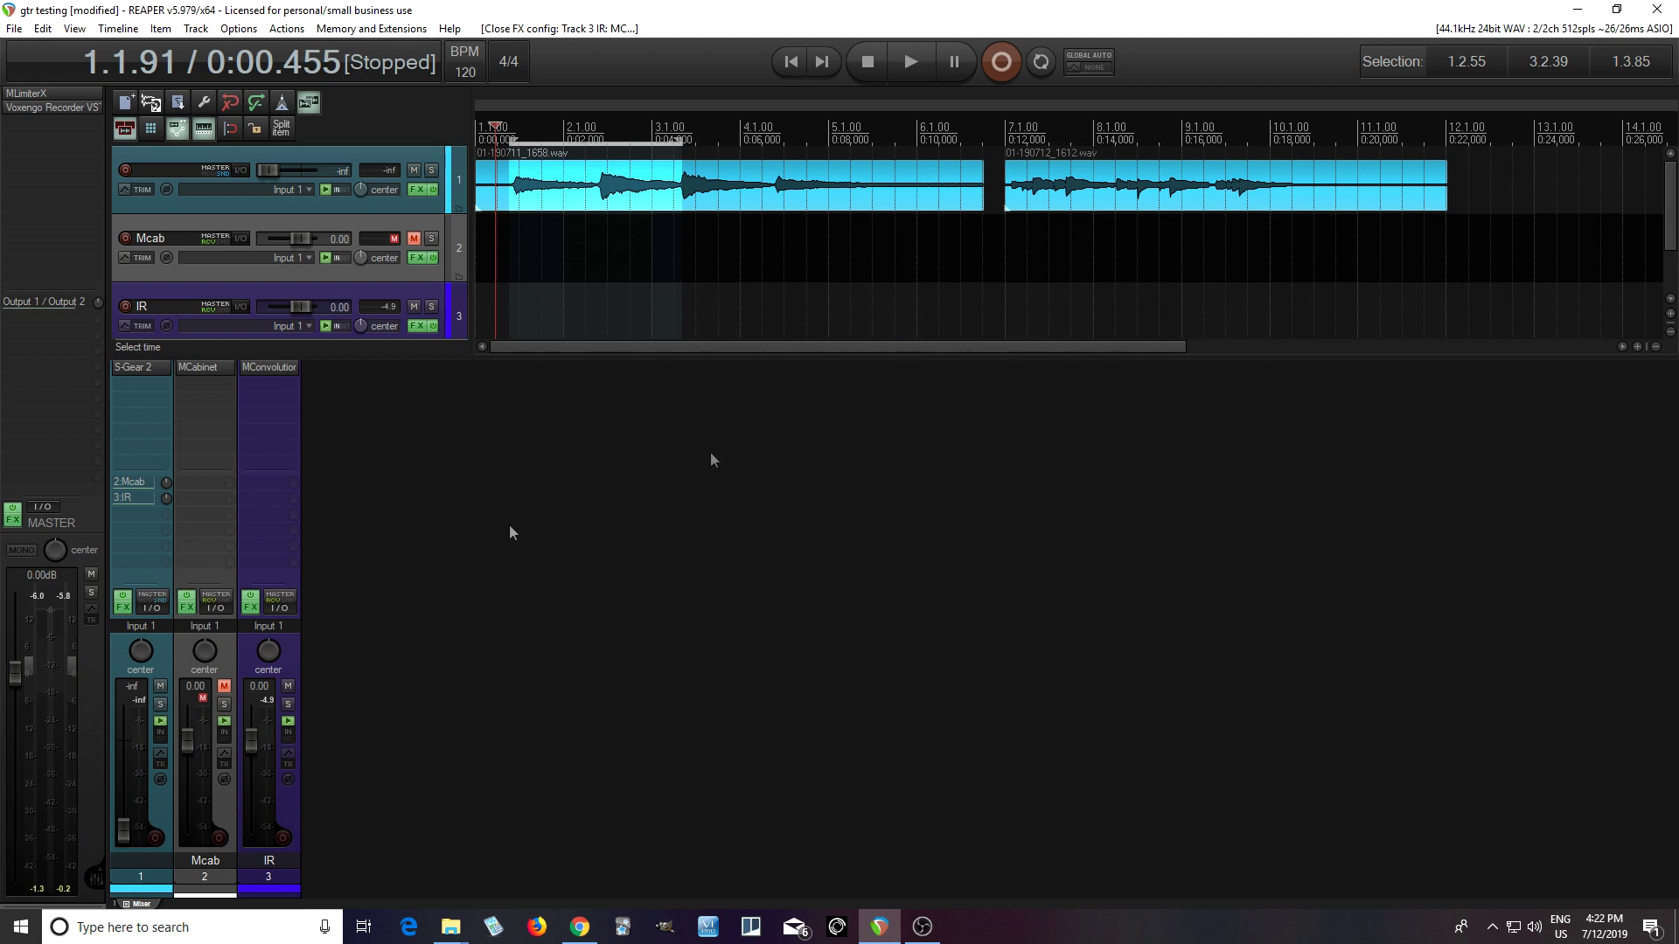
# Close MConvolutionMB, mute the IR track, unmute the Mcab track and open its MCabinet plug-in
pyautogui.press('Escape')
pyautogui.click(288, 686)
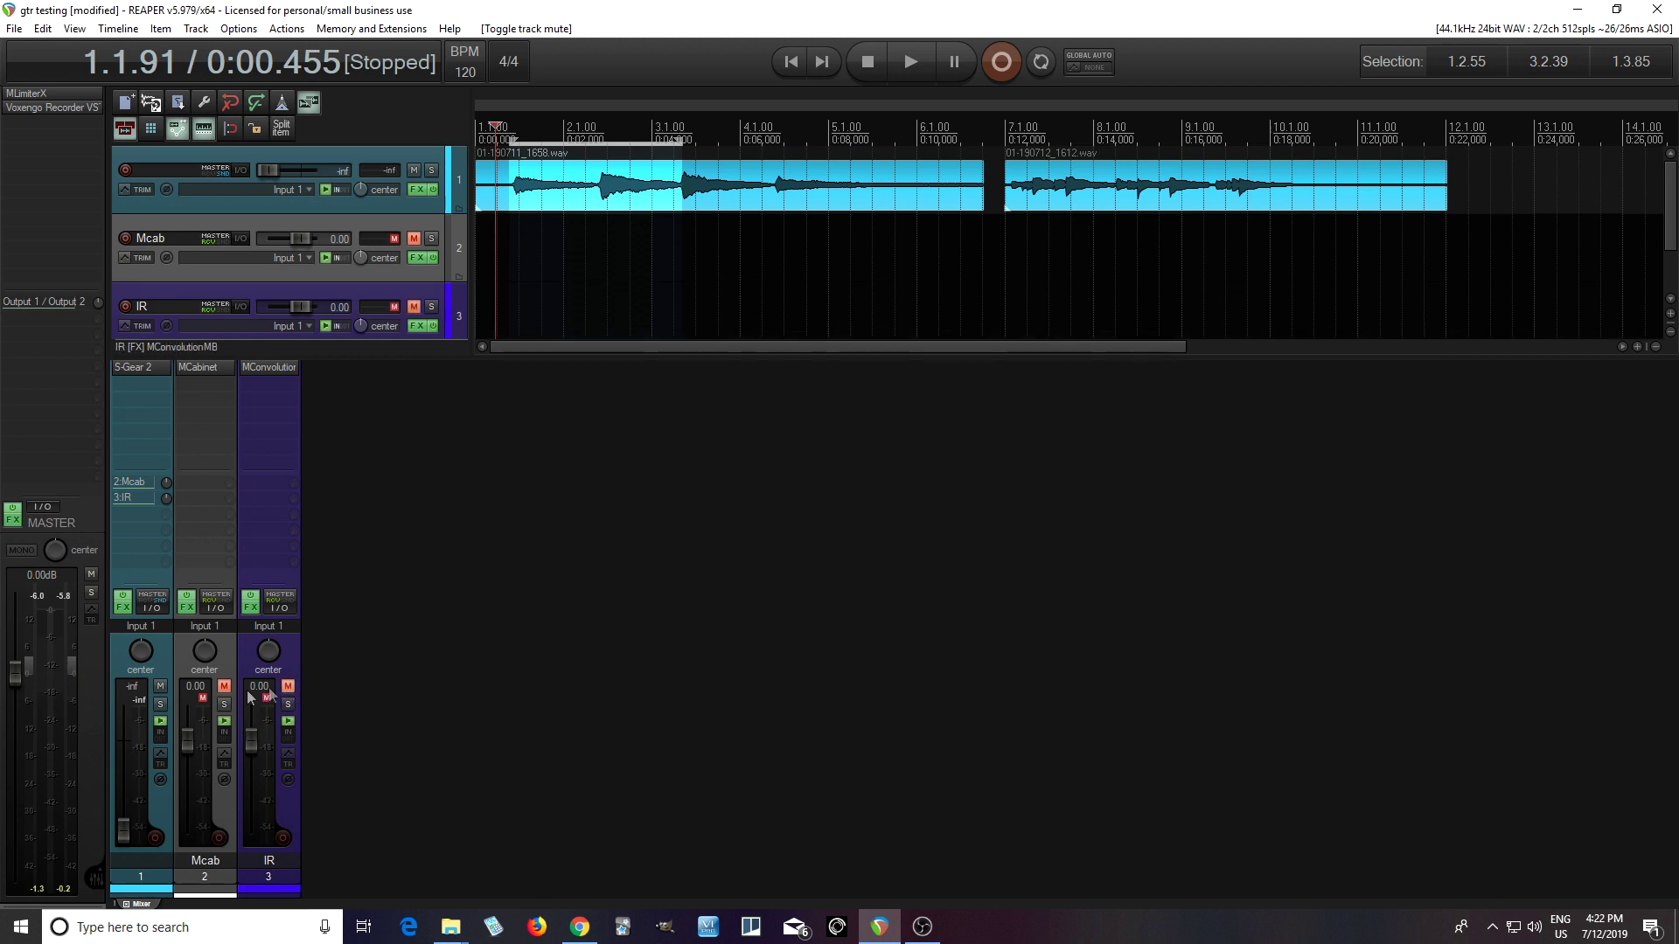
pyautogui.click(224, 686)
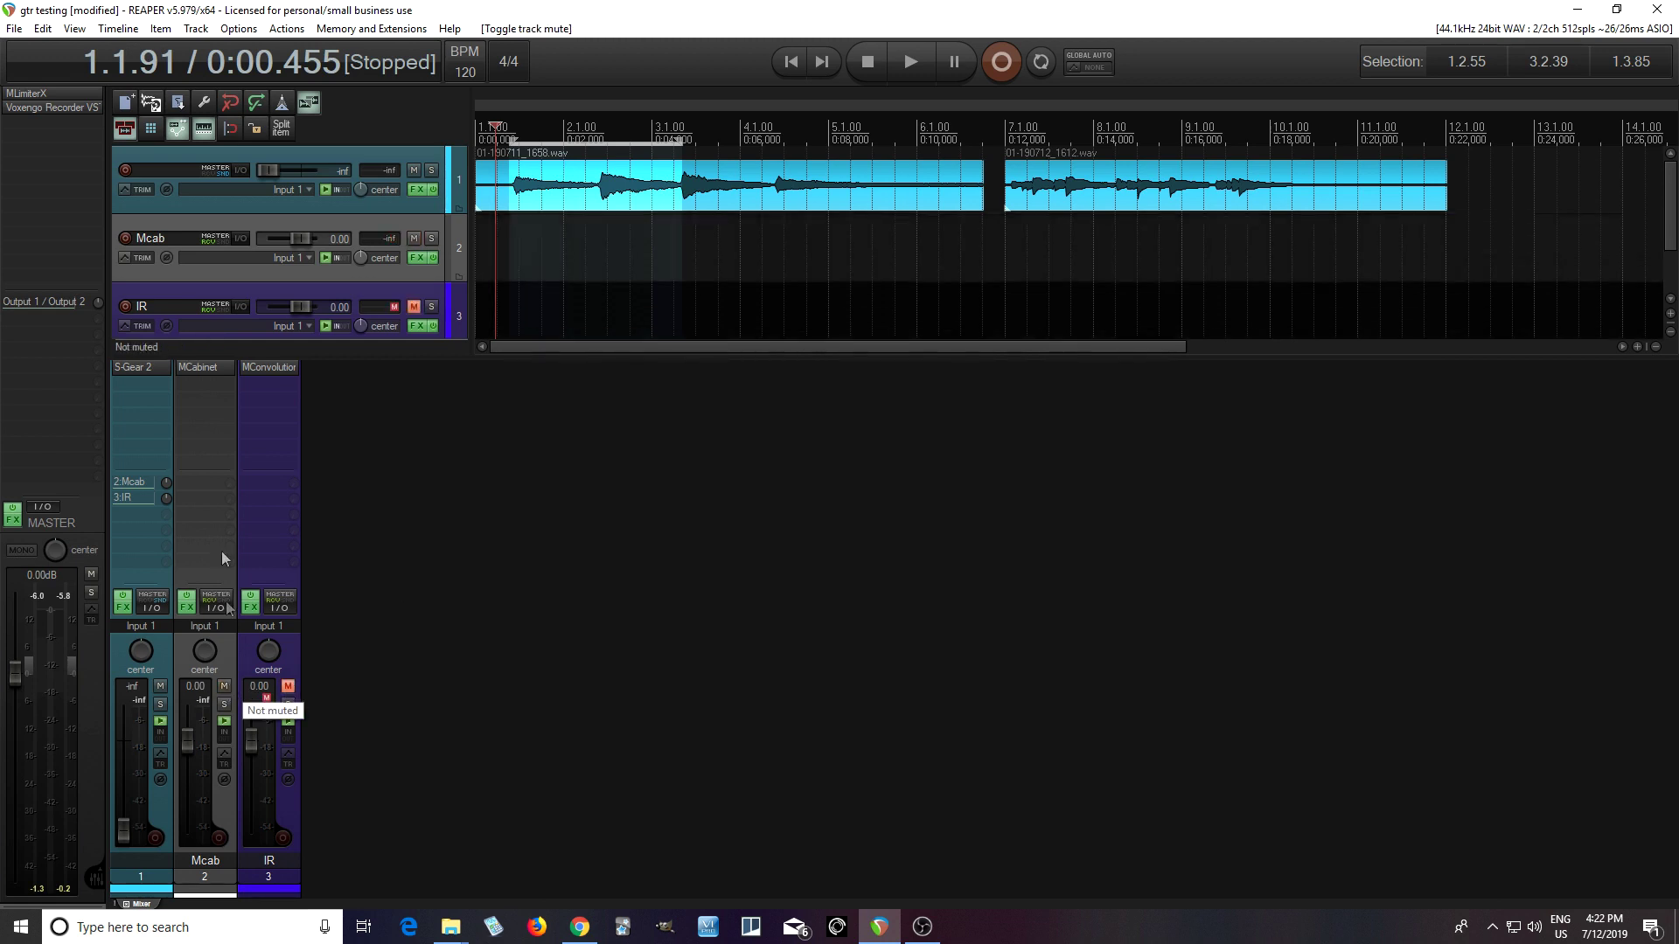
pyautogui.click(197, 366)
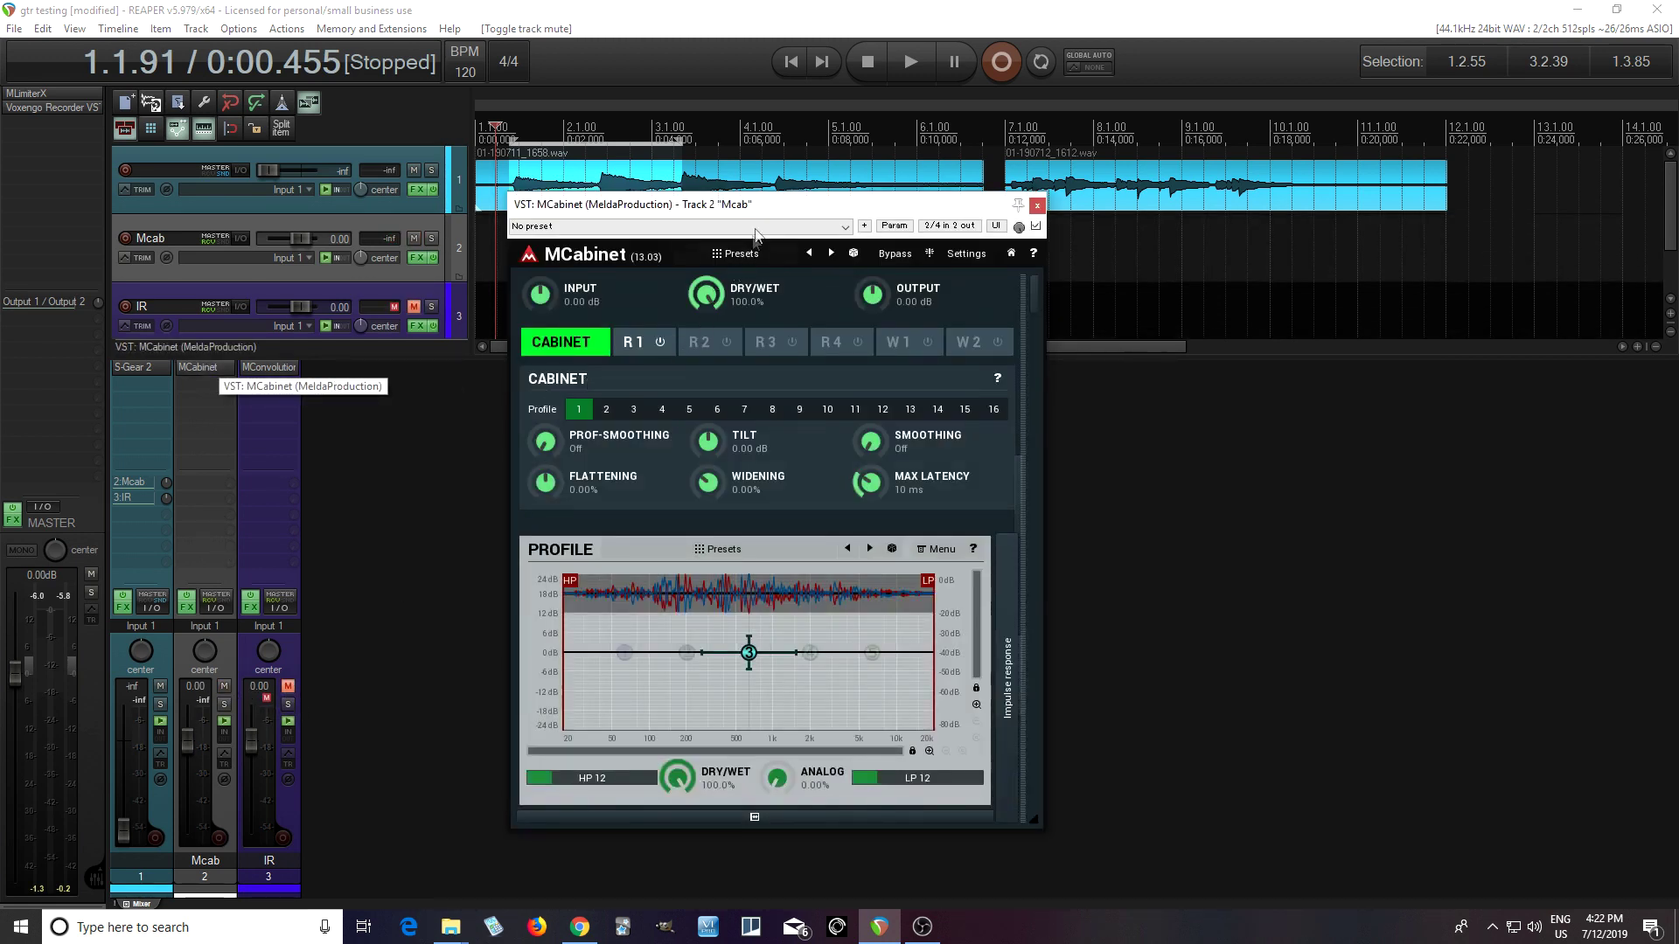
pyautogui.moveTo(769, 206); pyautogui.dragTo(905, 202)
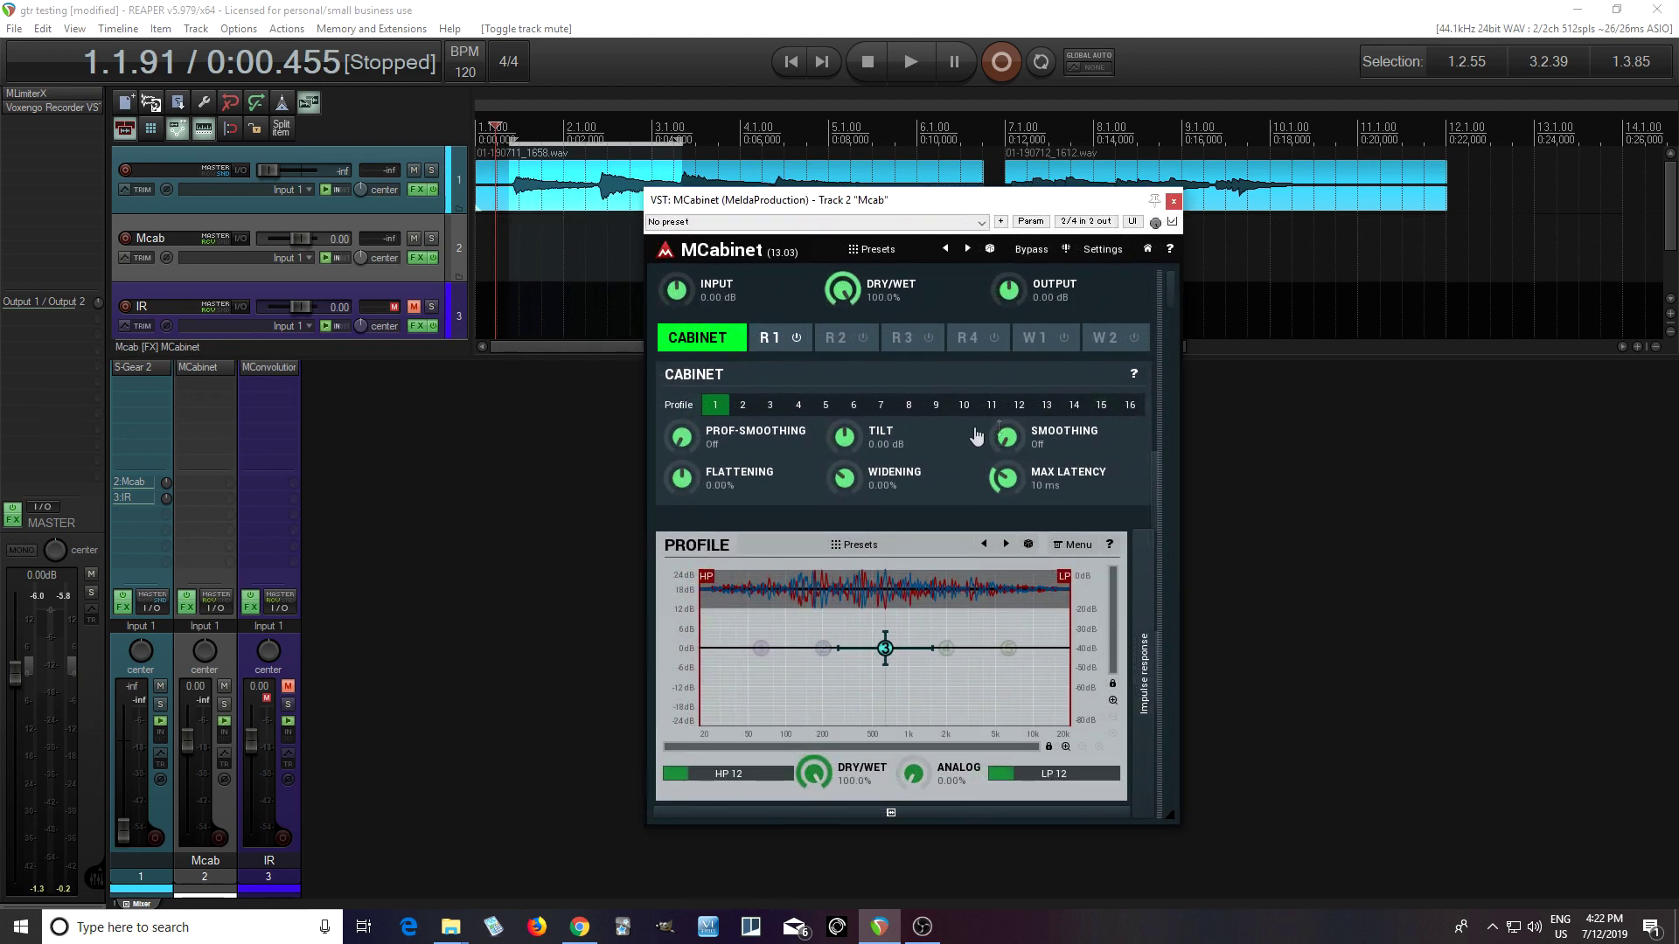
# Turn off R1 and analyse the IR folder 24/RAW inside "44100 silent ug e906 flat" for the cabinet profile
pyautogui.click(796, 339)
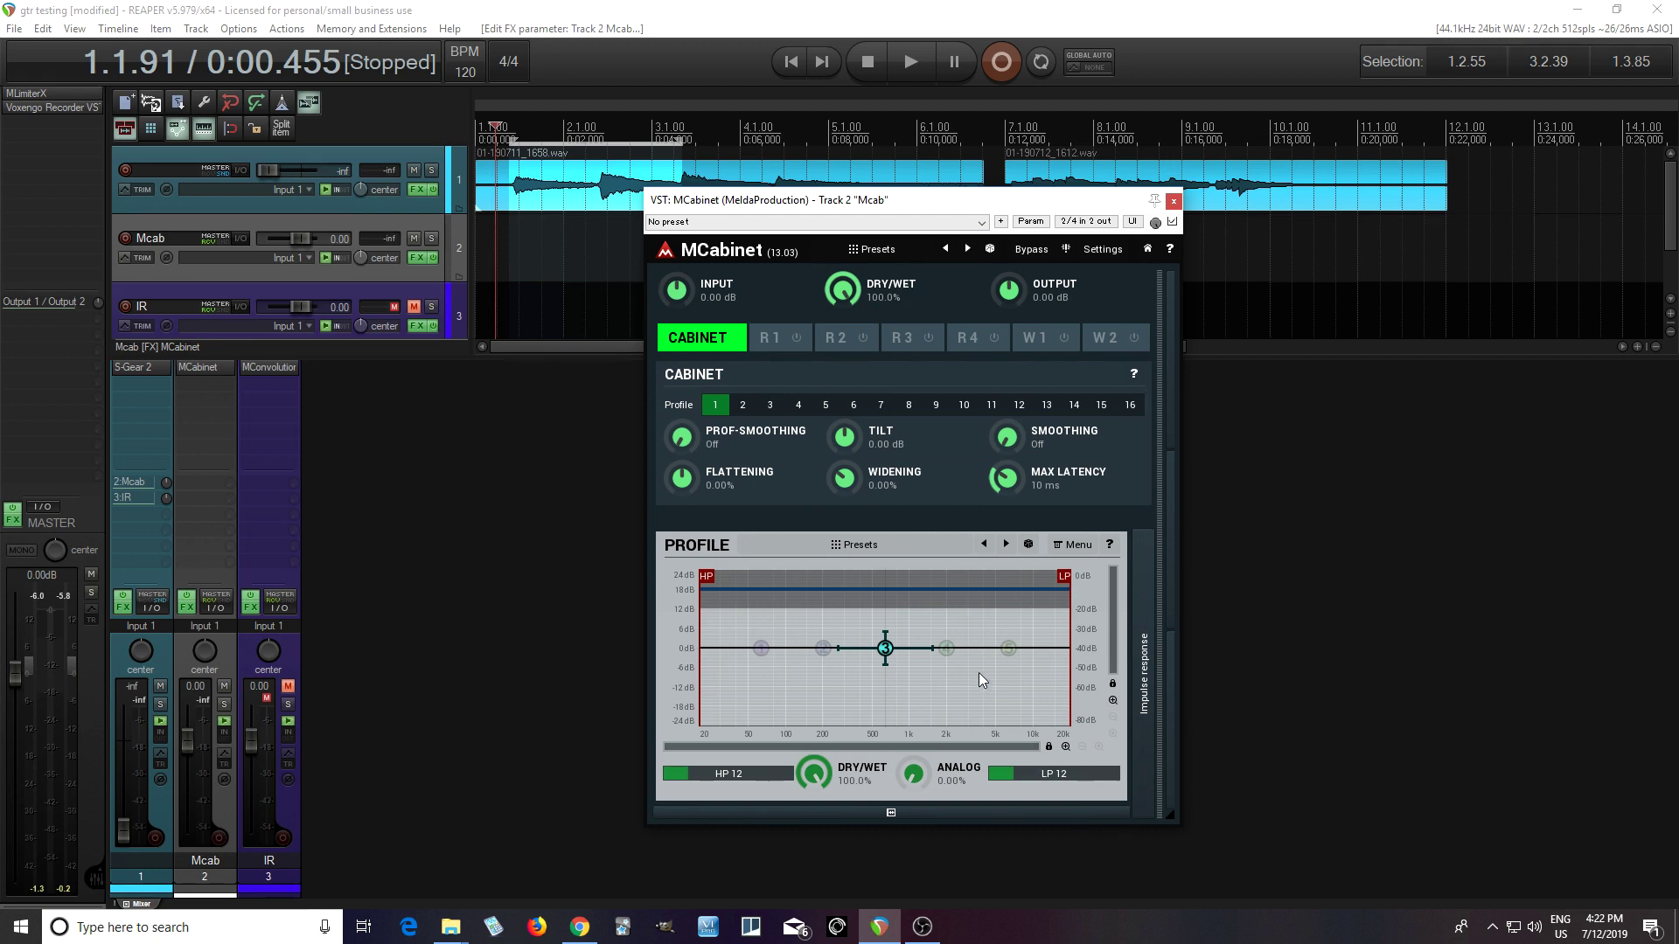
pyautogui.click(1074, 547)
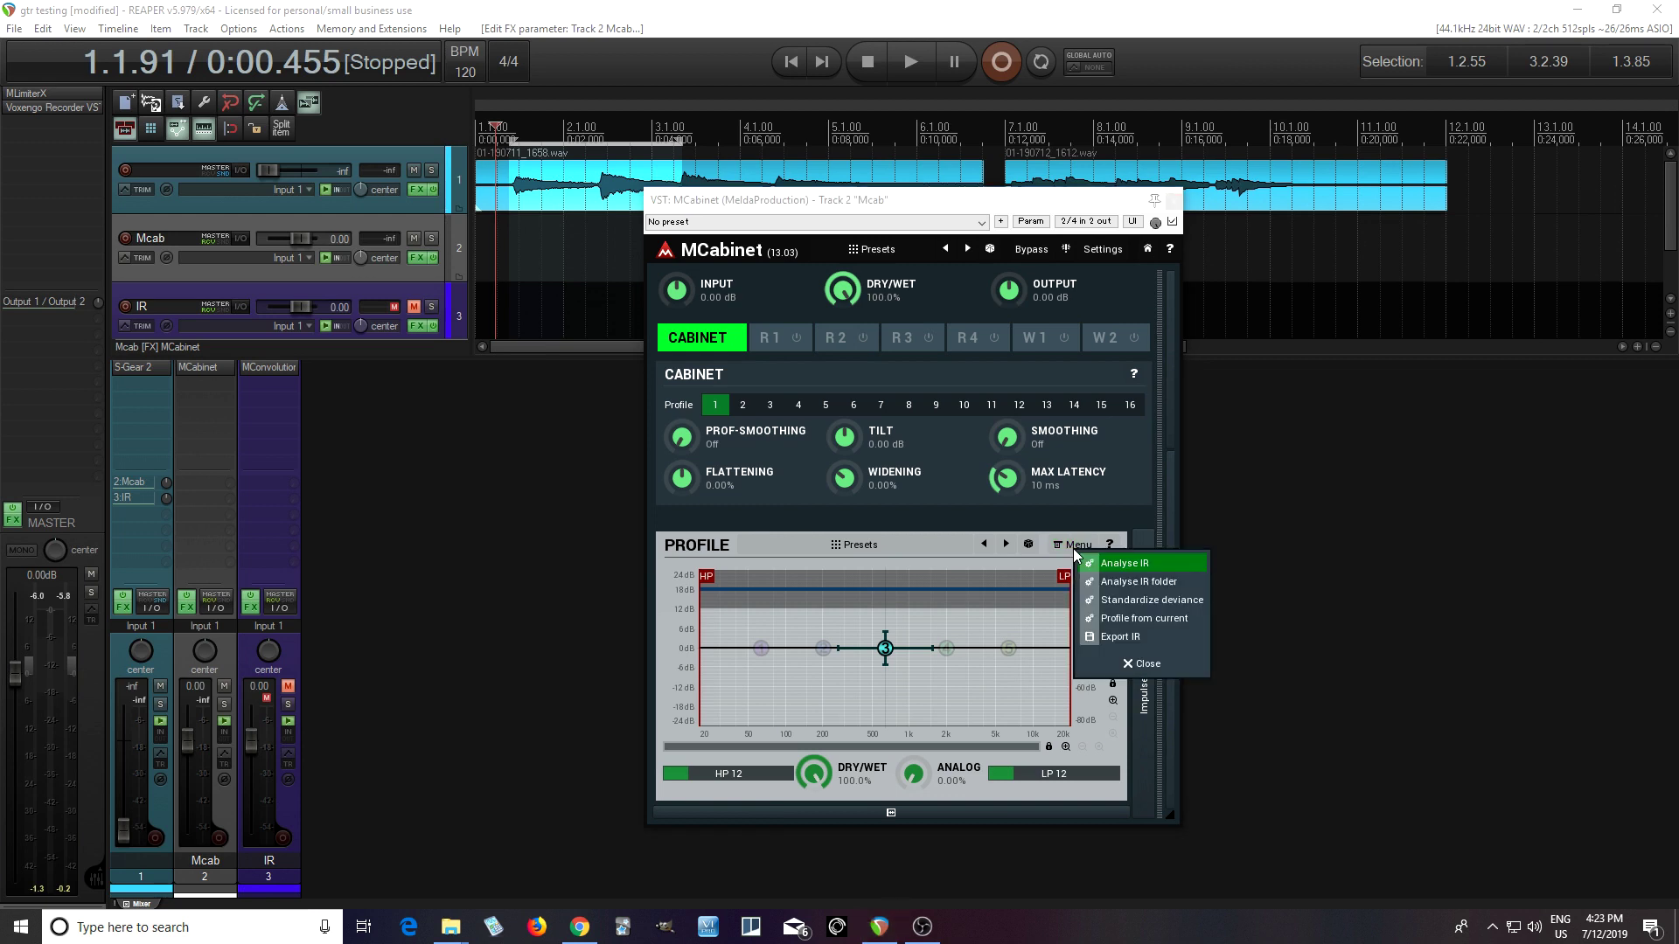
pyautogui.click(1164, 582)
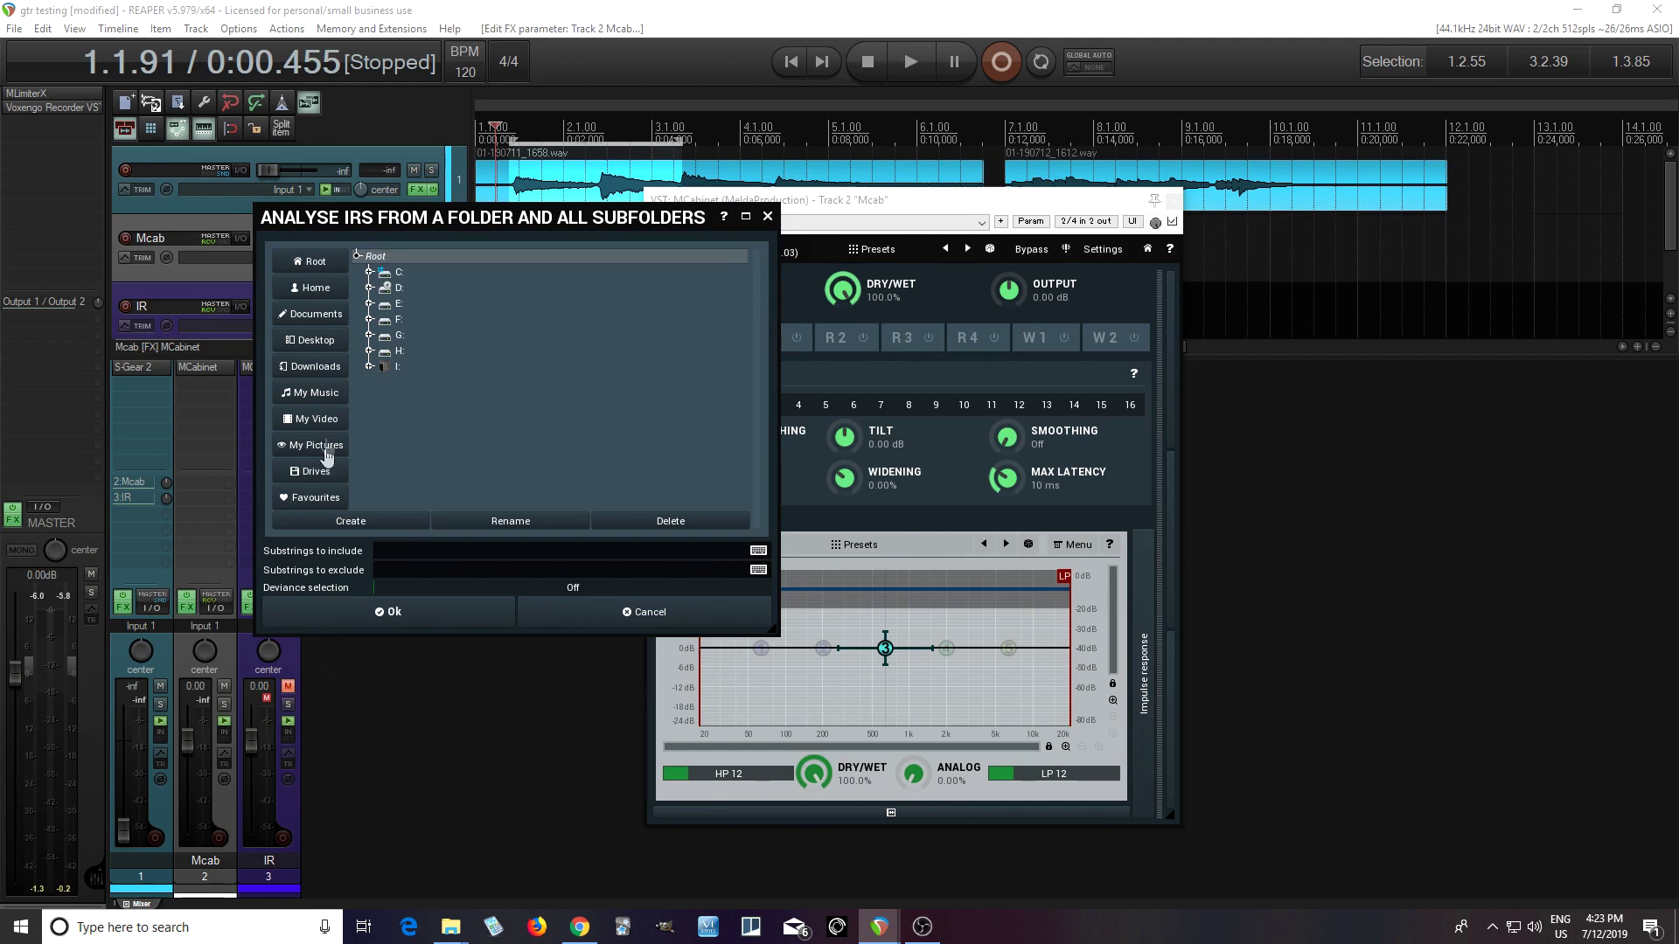
pyautogui.click(317, 341)
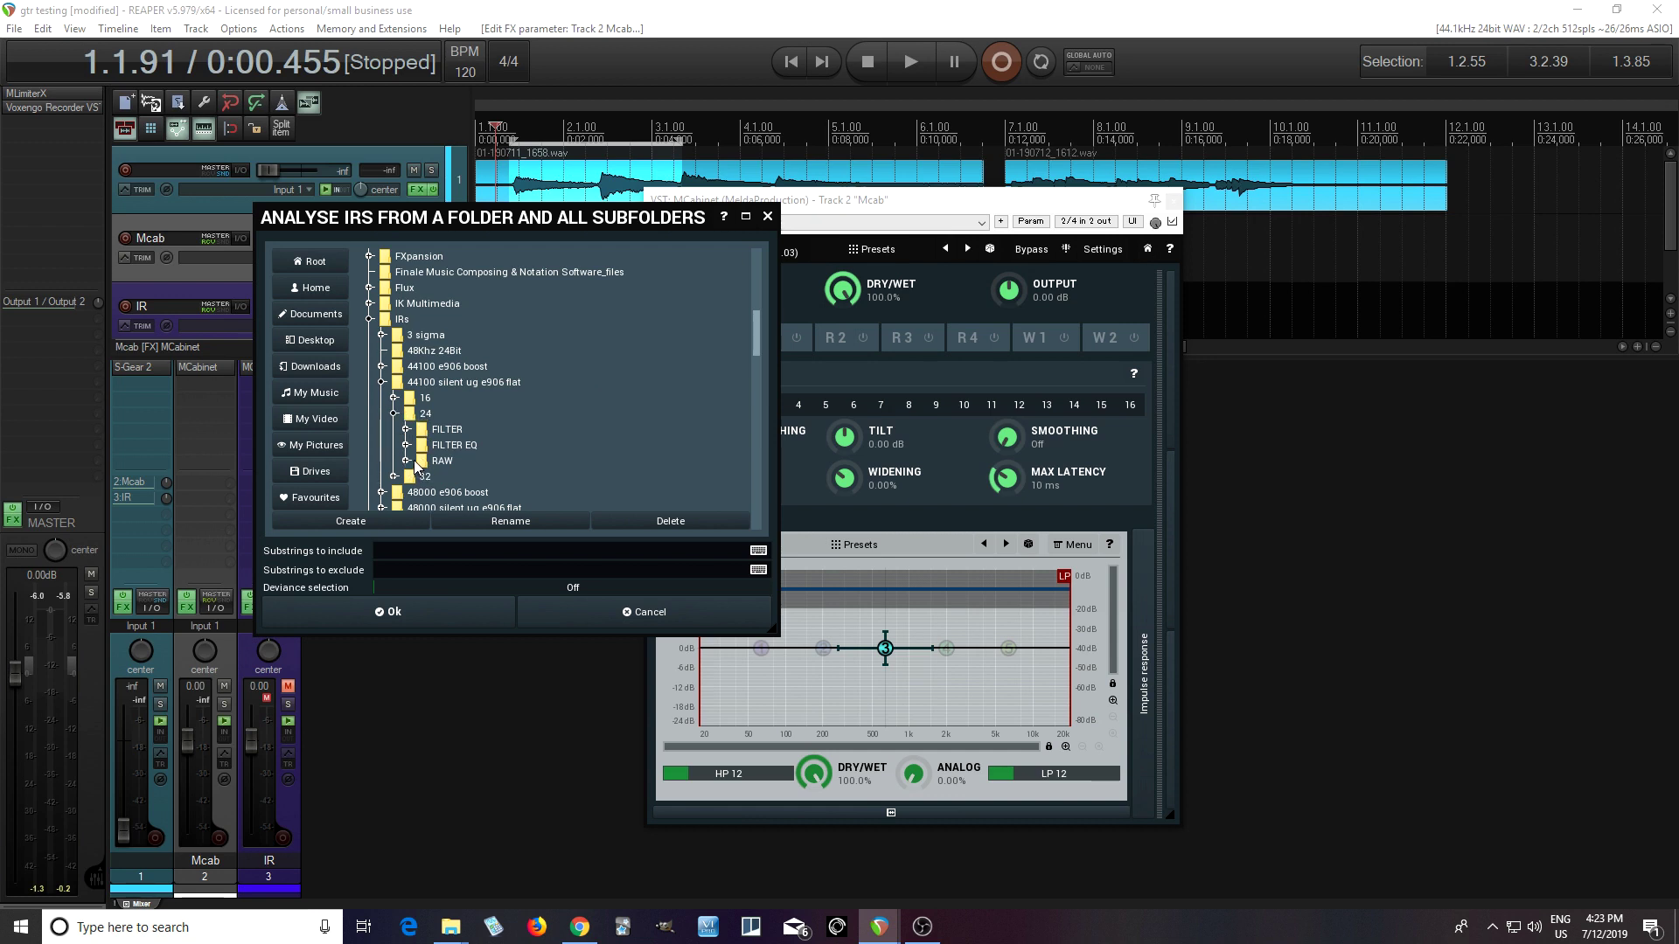
pyautogui.click(407, 460)
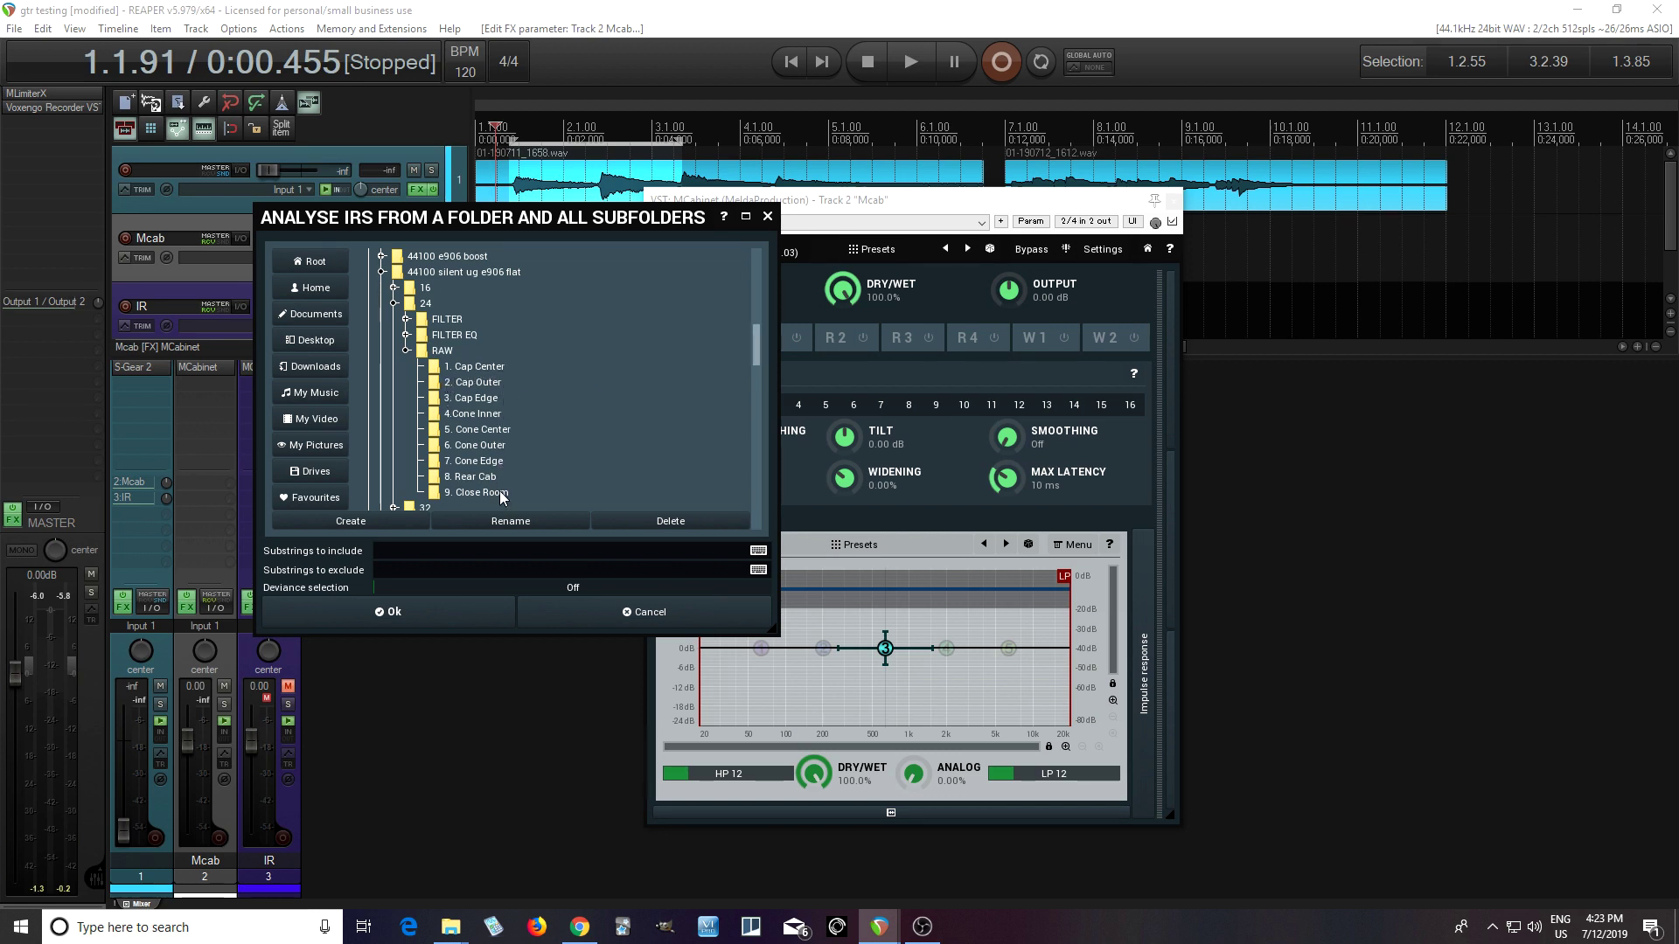
pyautogui.moveTo(457, 236); pyautogui.dragTo(559, 258)
pyautogui.click(541, 375)
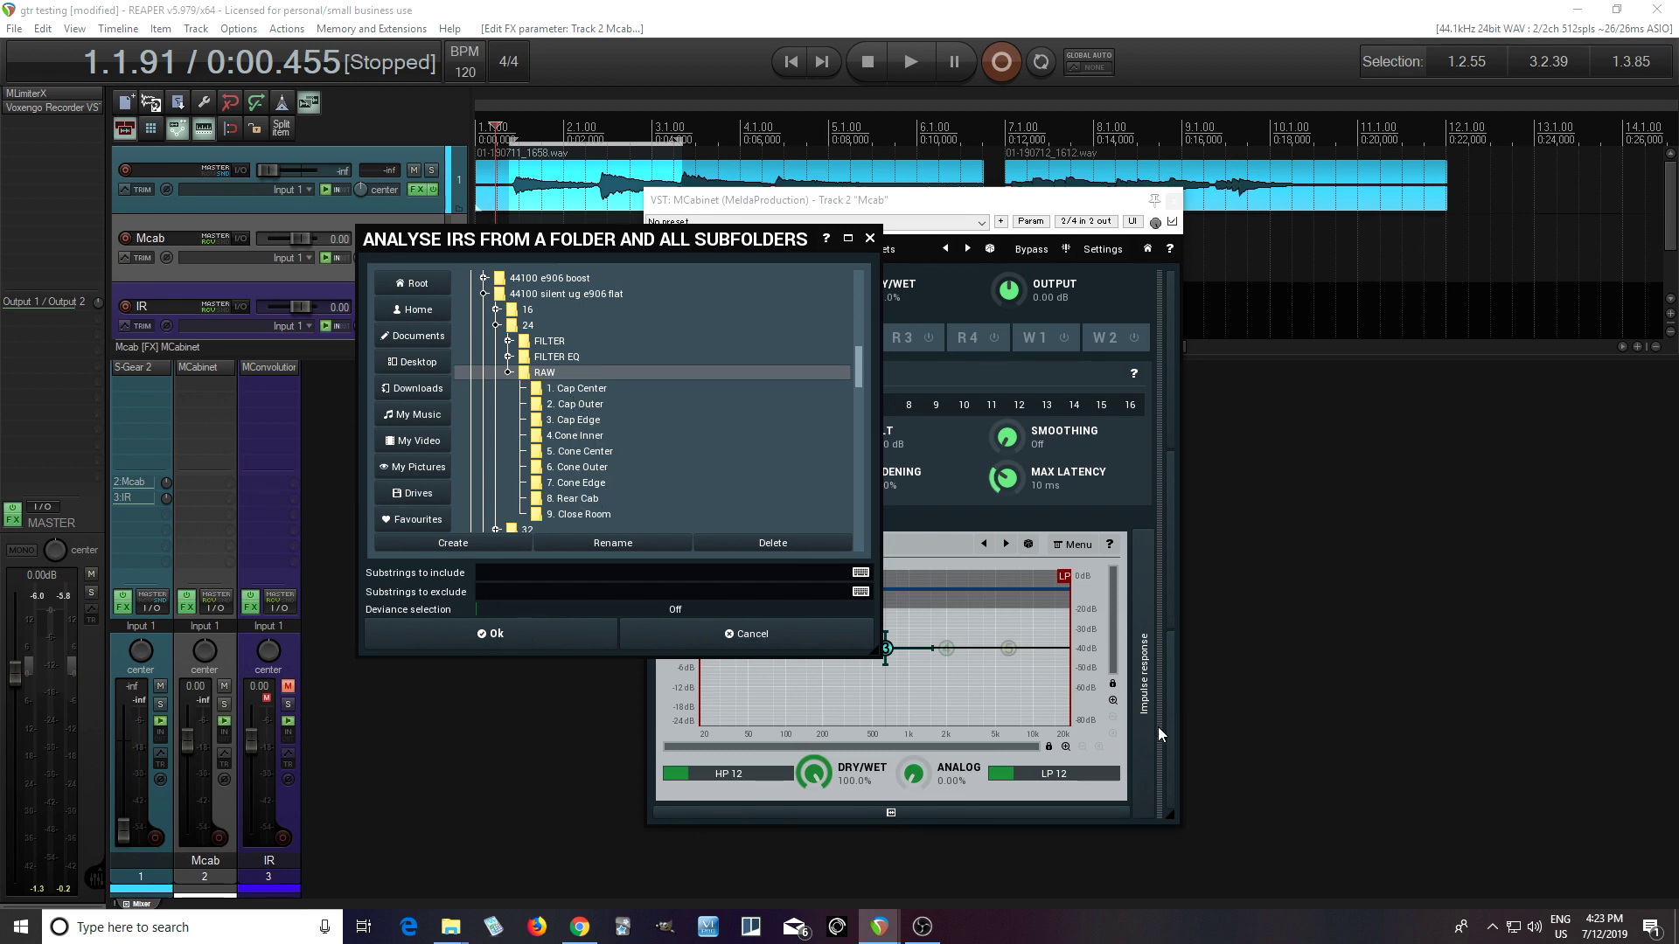
pyautogui.click(543, 640)
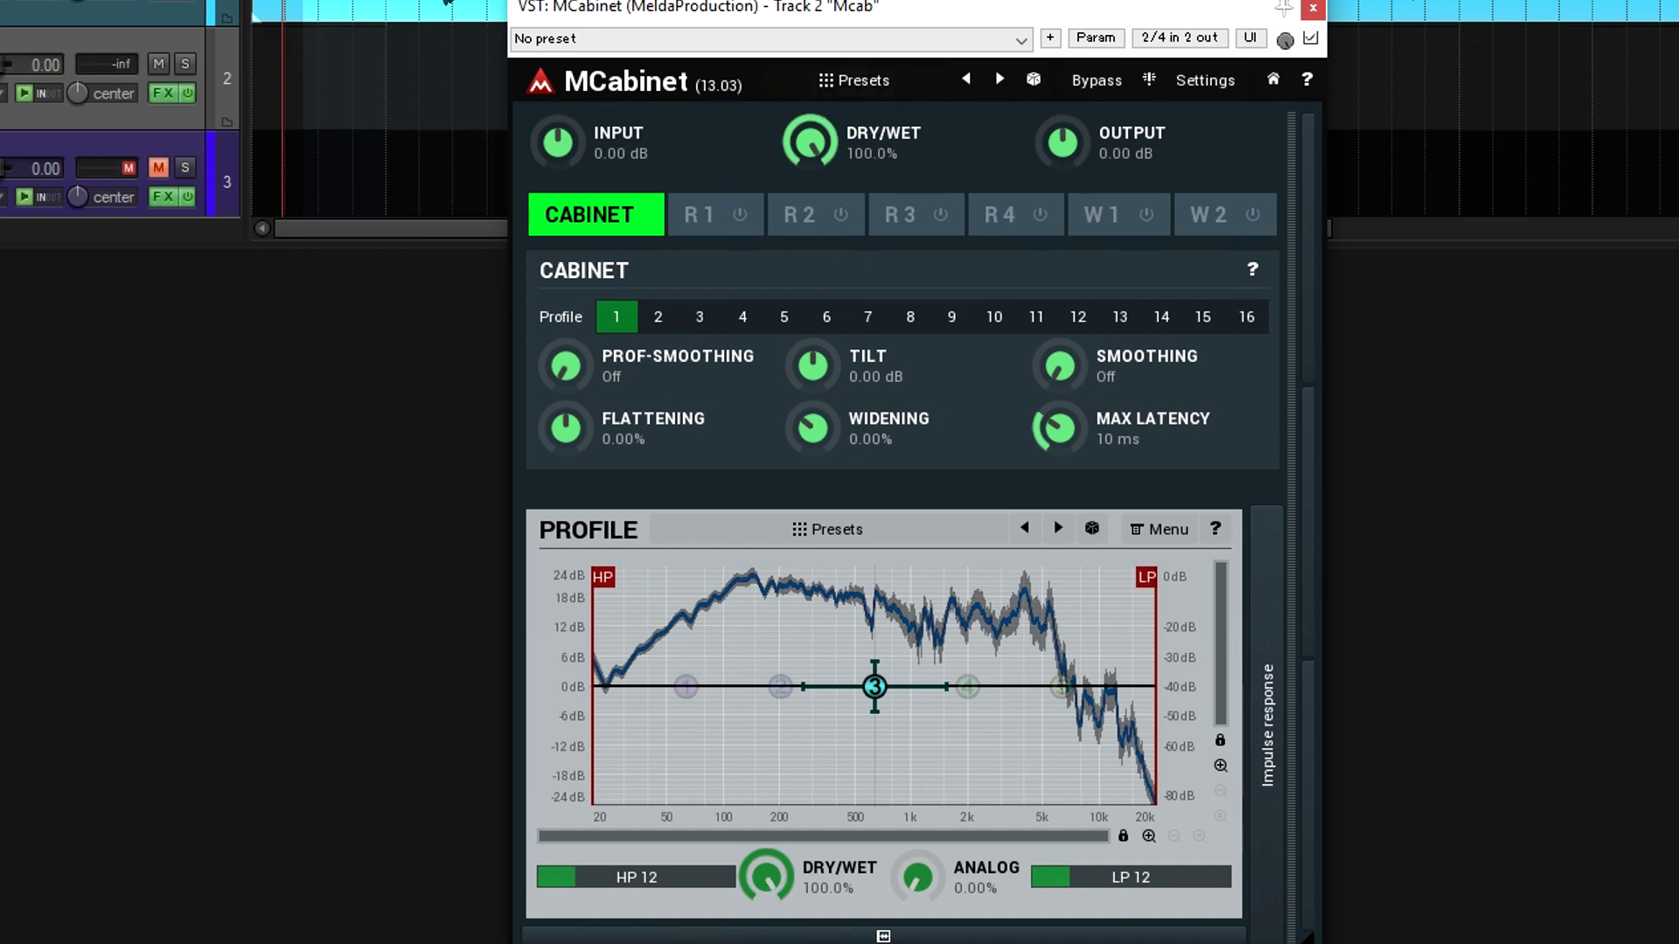
# Play the guitar through the analysed profile and set MCabinet's output to -2.30 dB
pyautogui.press('space')
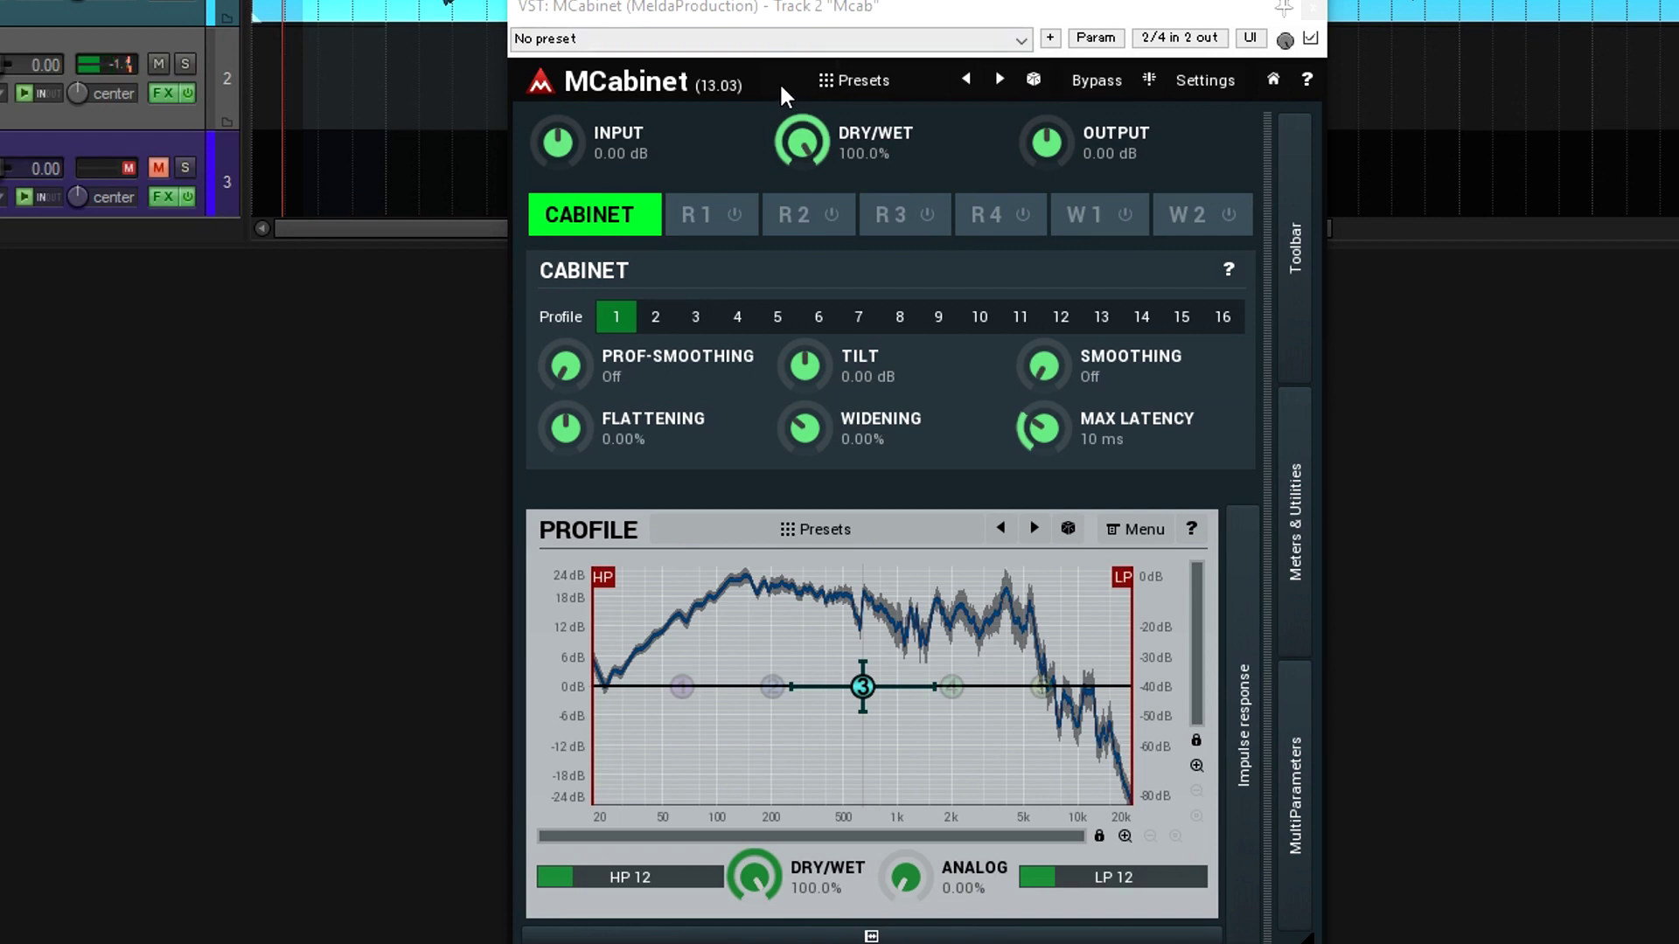
pyautogui.moveTo(1051, 150); pyautogui.dragTo(1051, 164)
pyautogui.moveTo(867, 15); pyautogui.dragTo(839, 12)
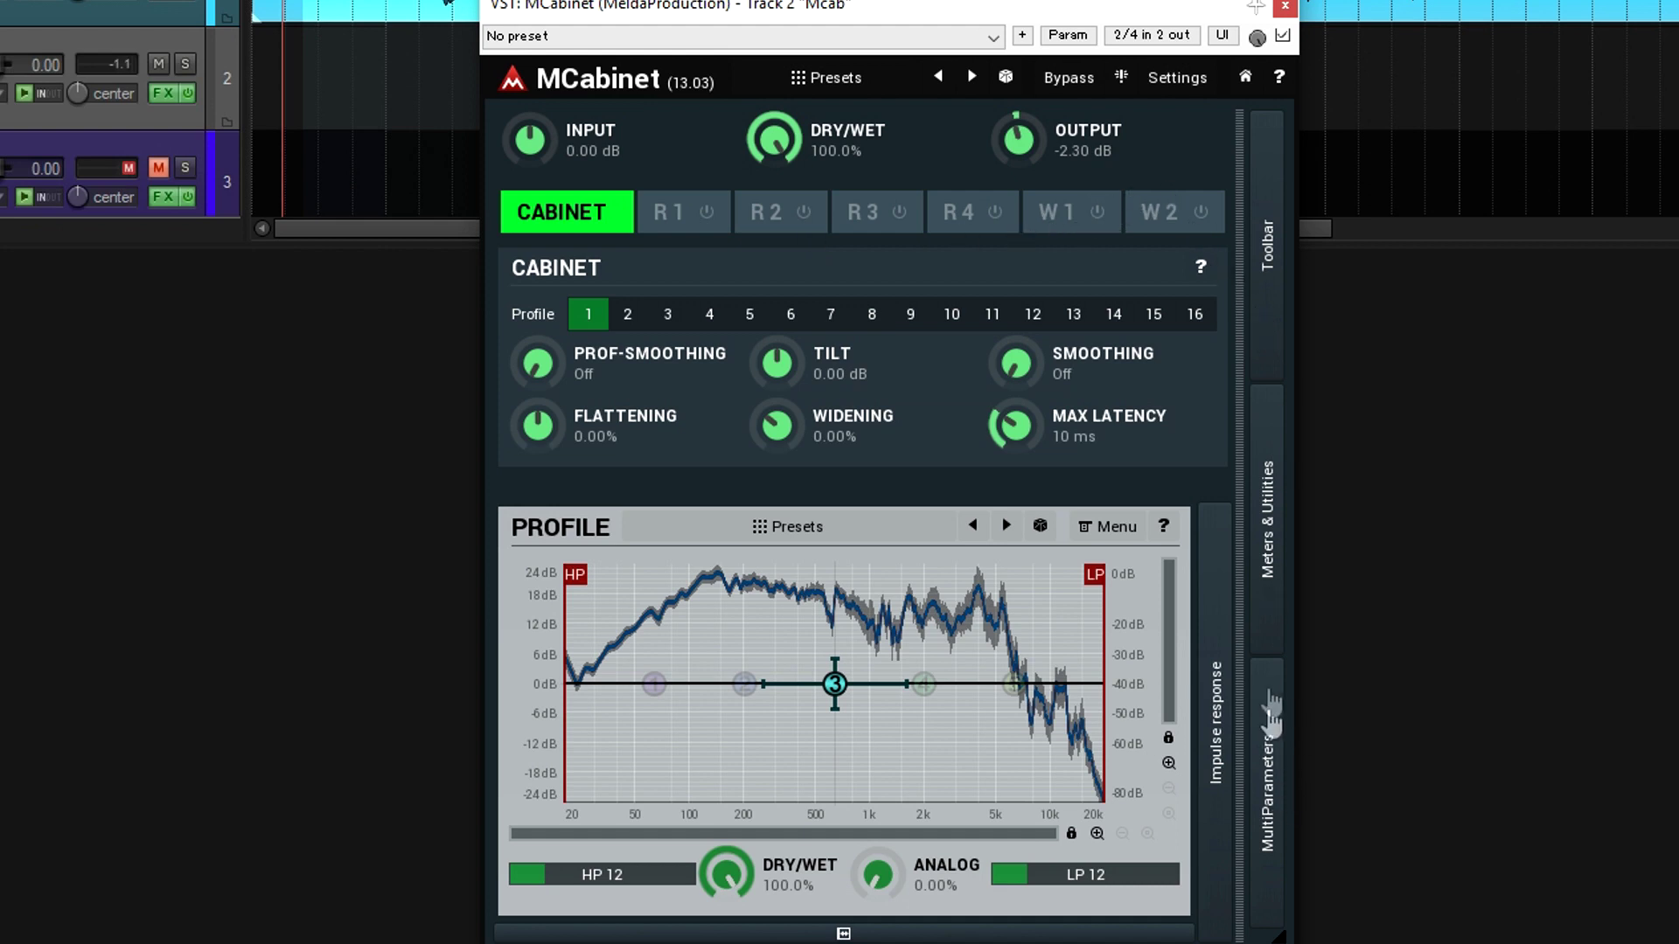
# Show MCabinet's meters and toolbar, and paste slot A's settings into slot B, ending on slot A
pyautogui.click(1277, 573)
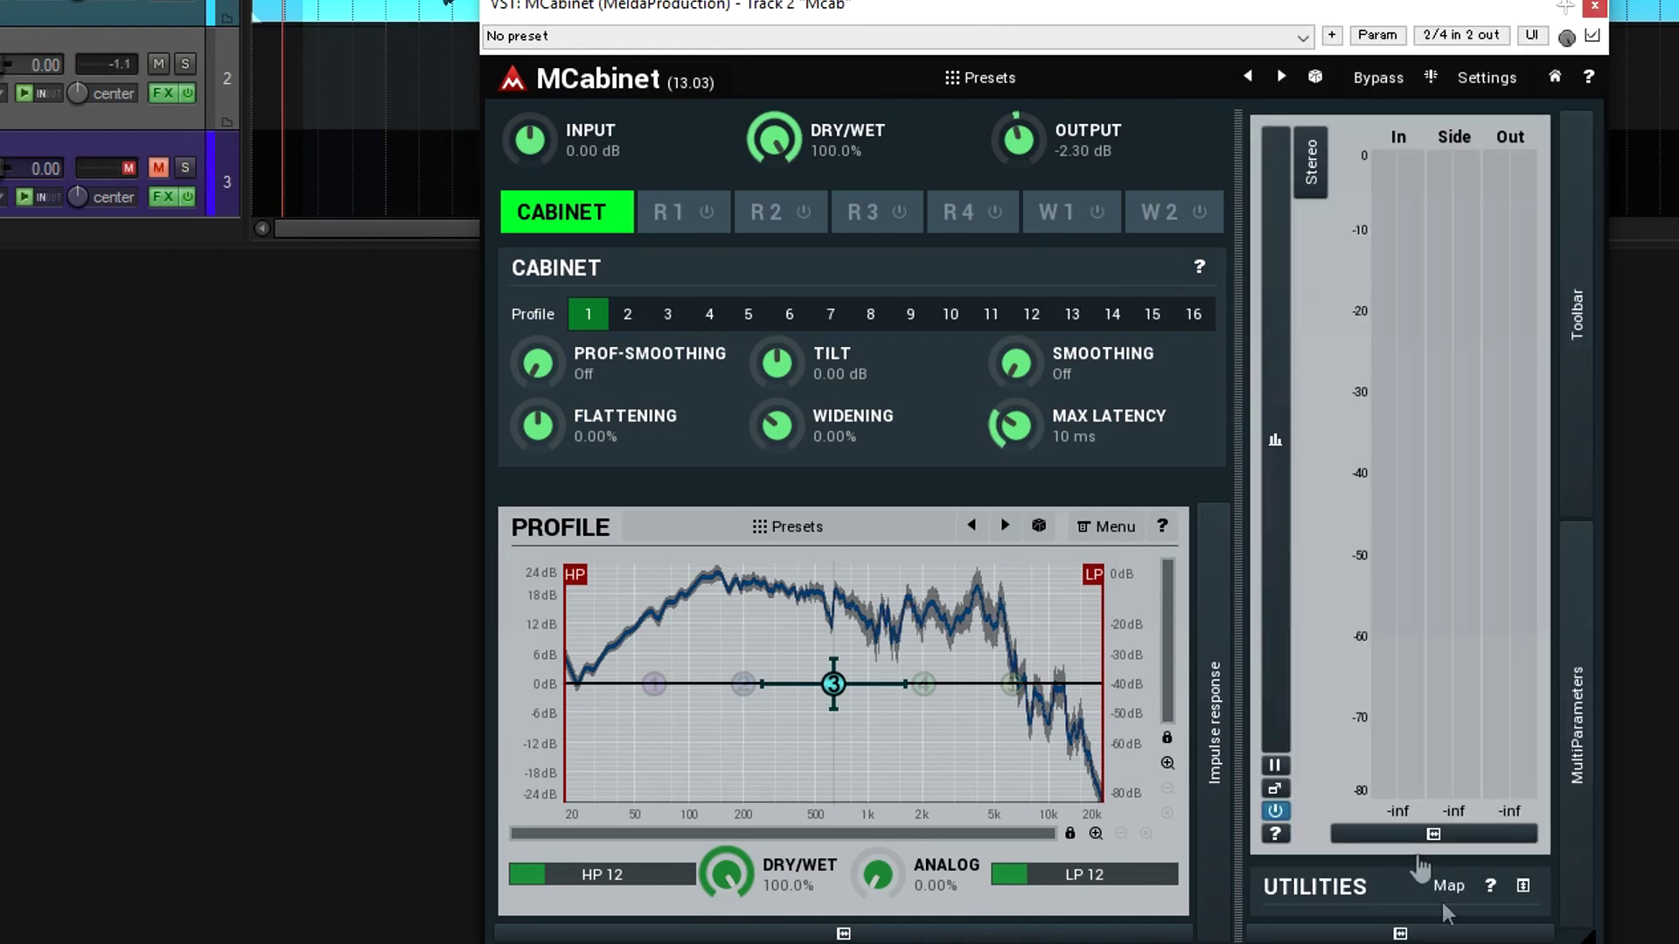
pyautogui.click(1581, 427)
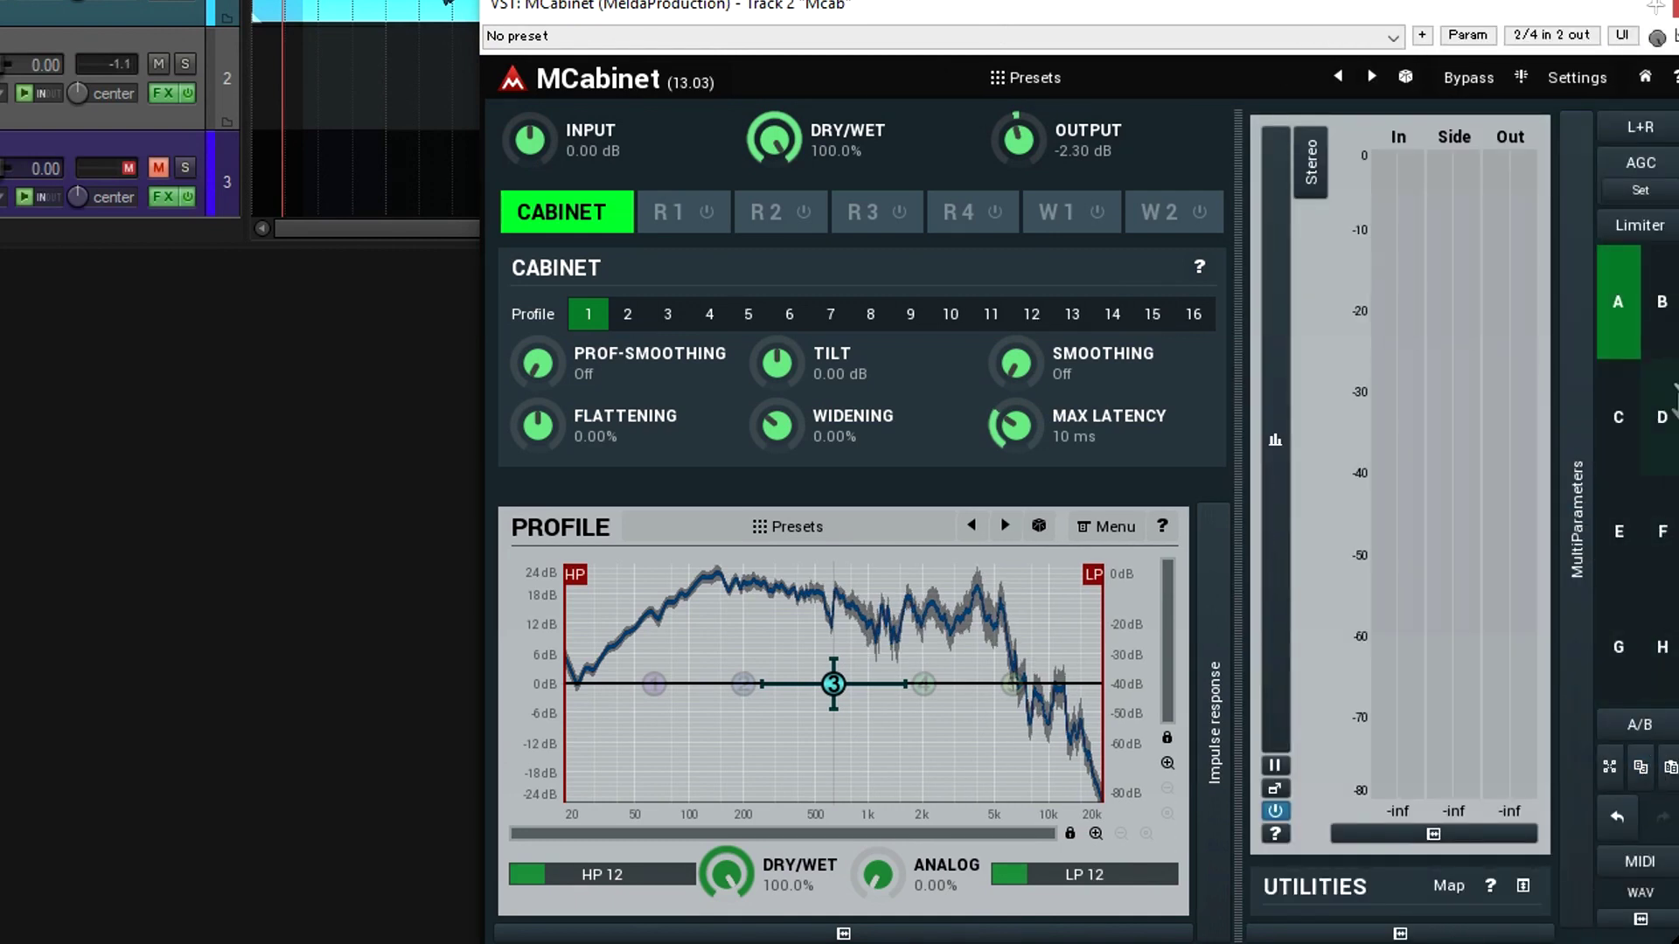
pyautogui.click(1652, 318)
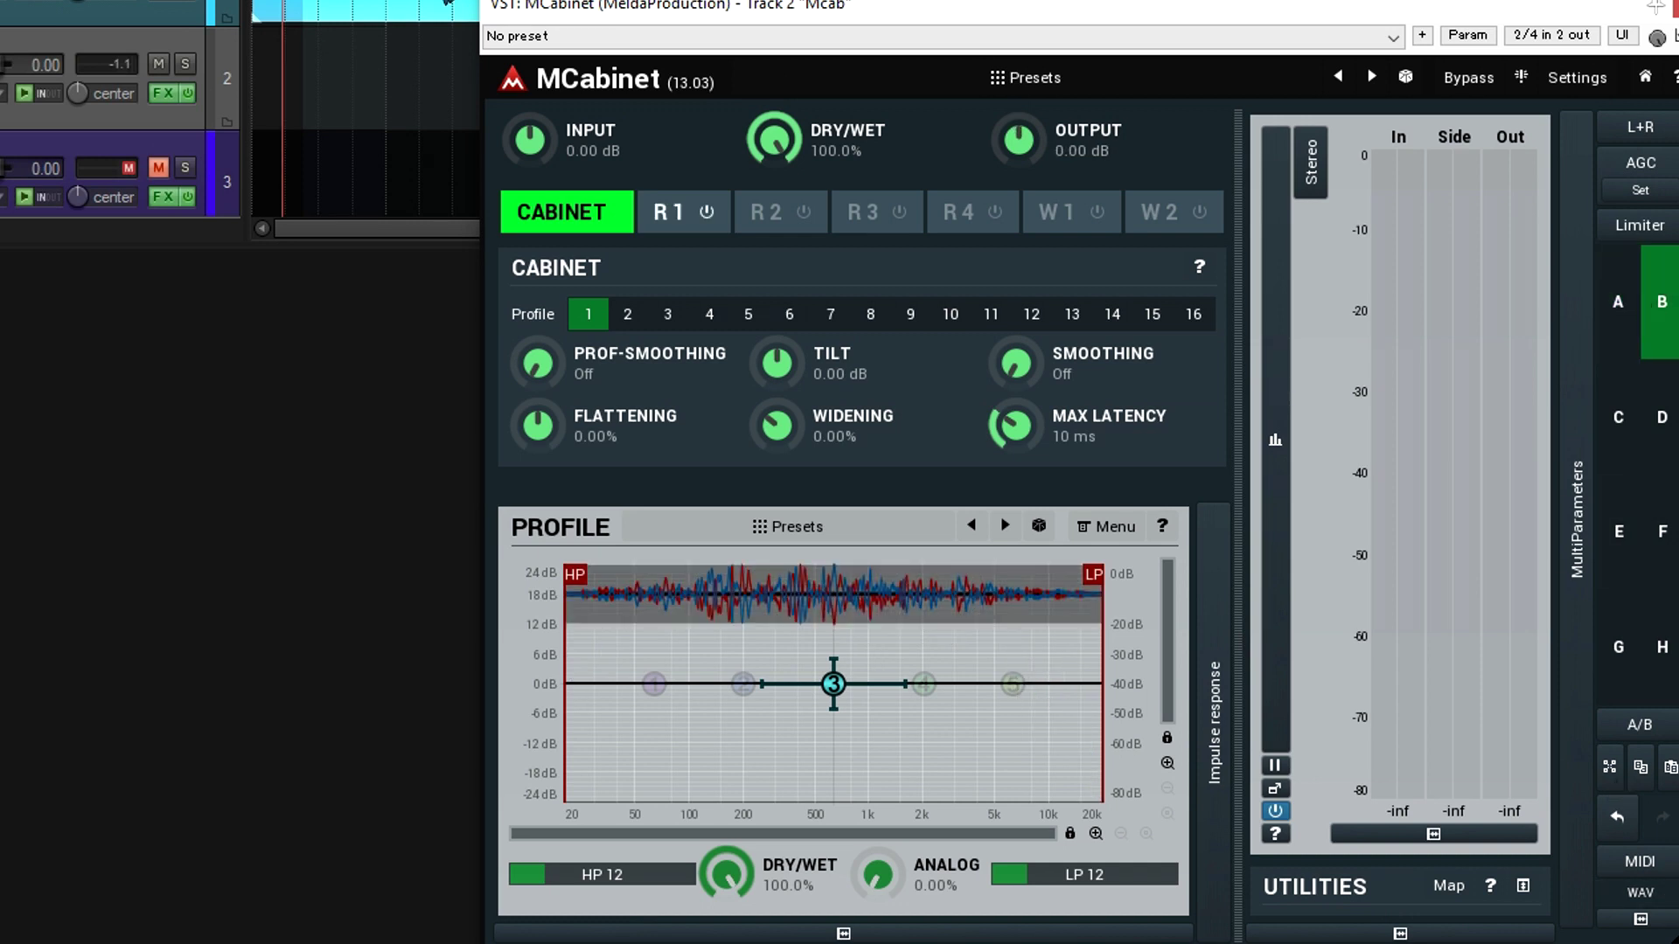
pyautogui.click(1669, 769)
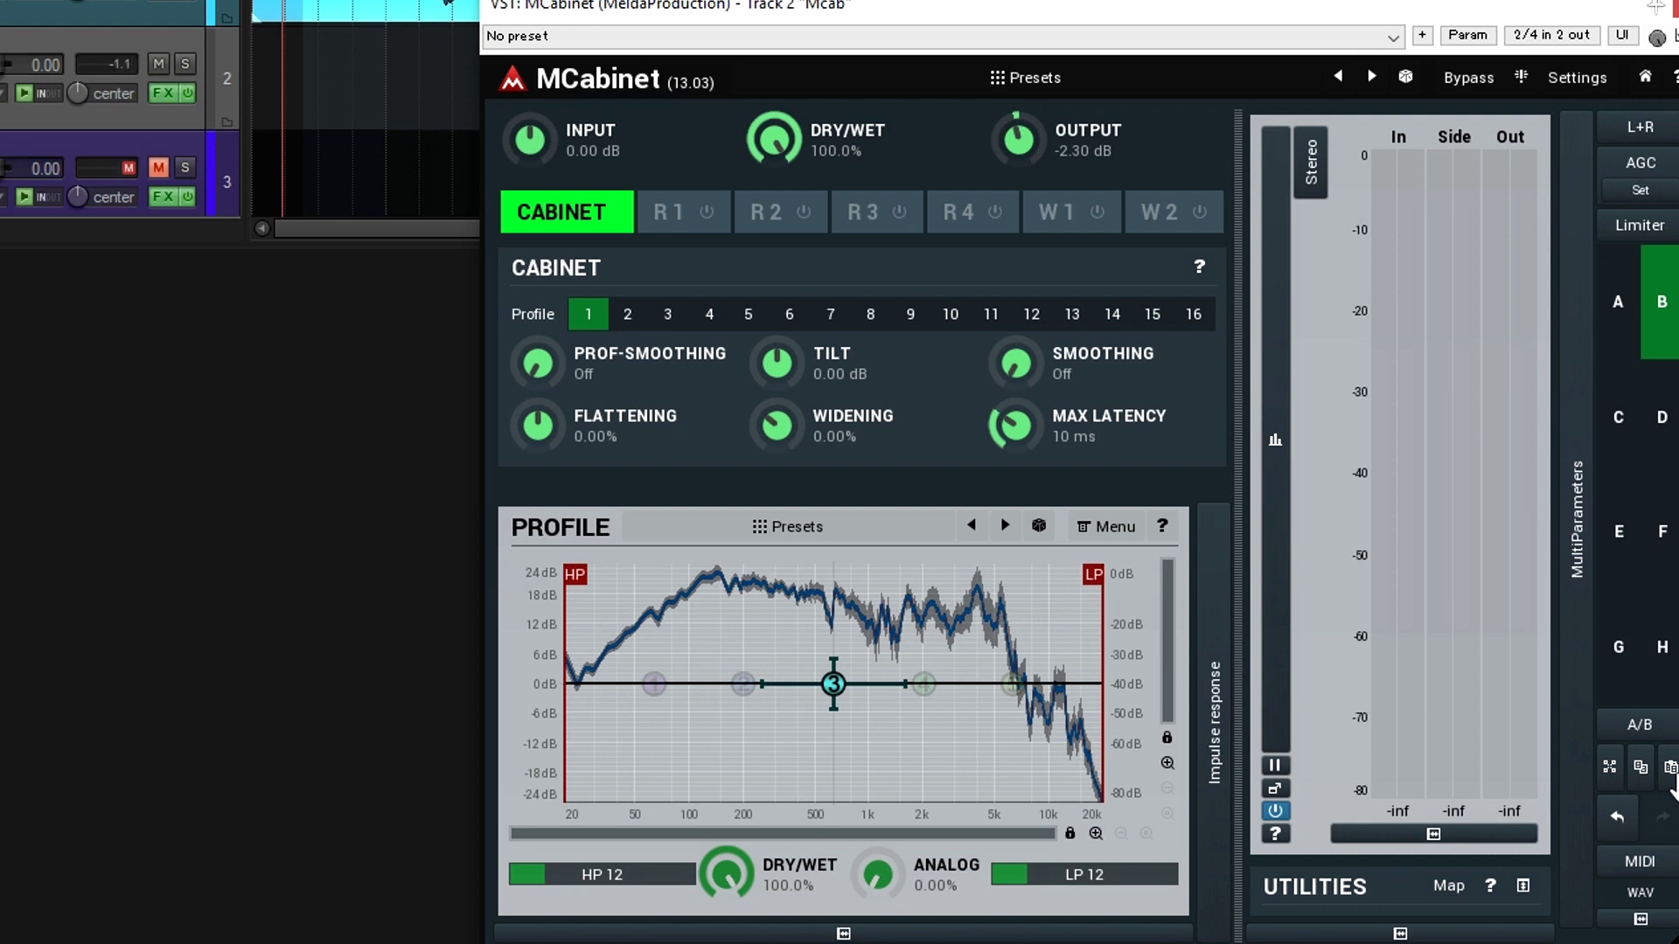
pyautogui.click(1623, 297)
pyautogui.click(1663, 302)
pyautogui.click(1623, 308)
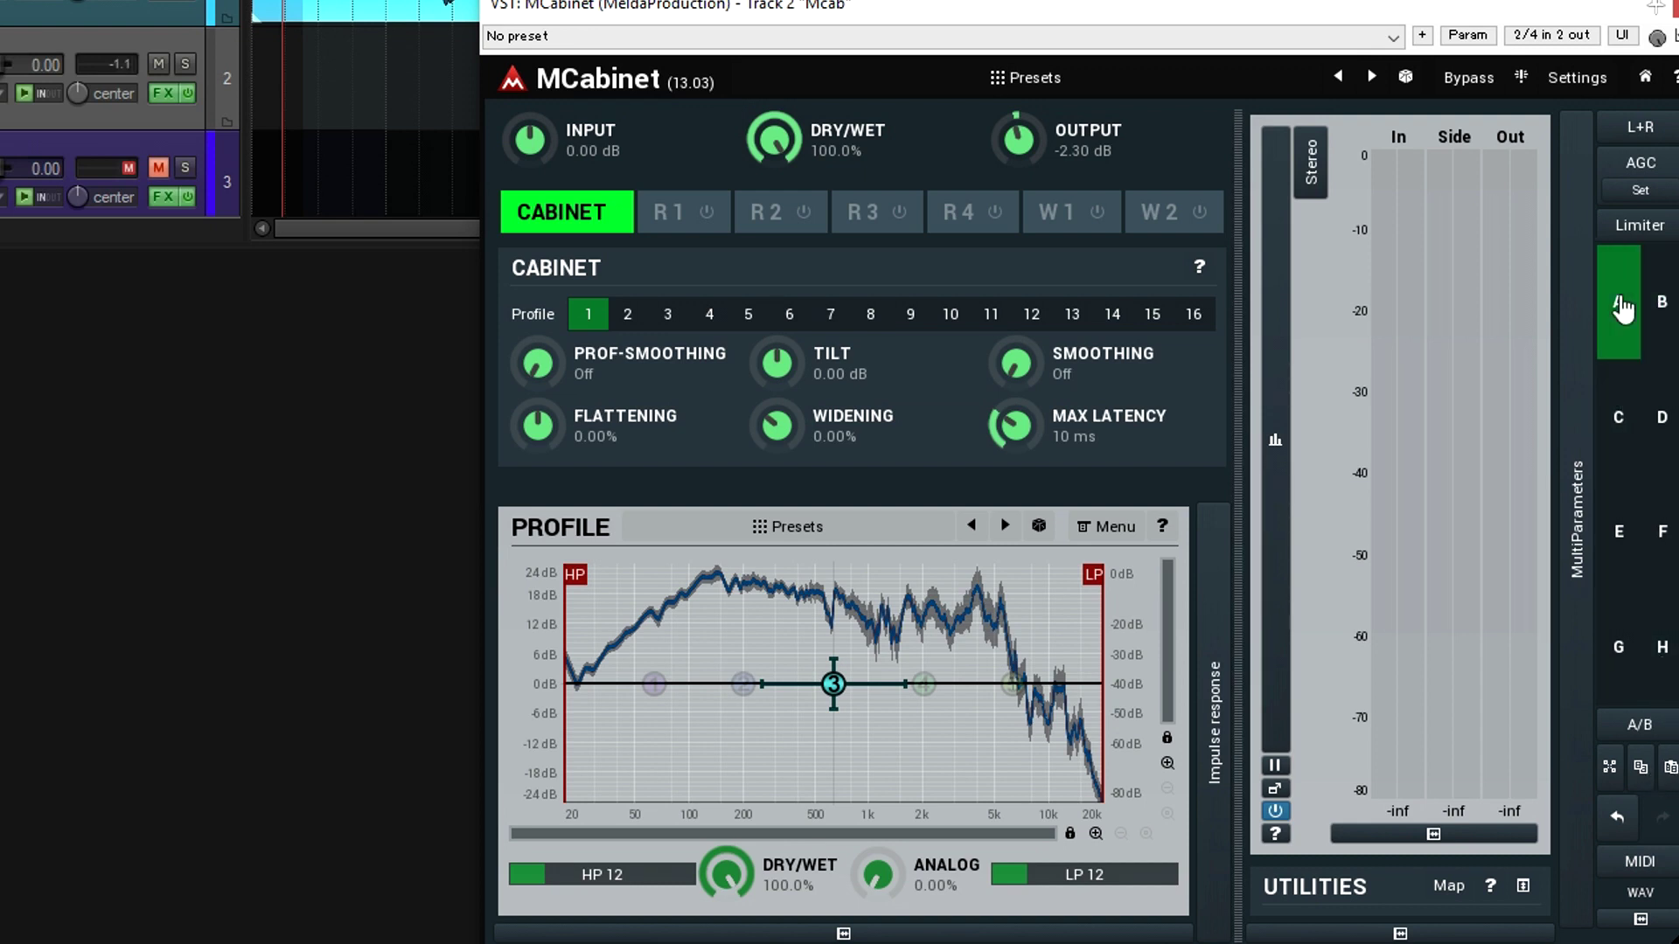
# Set Prof-Smoothing to 100% in slot A and compare it by ear with slot B during playback
pyautogui.moveTo(702, 13); pyautogui.dragTo(652, 15)
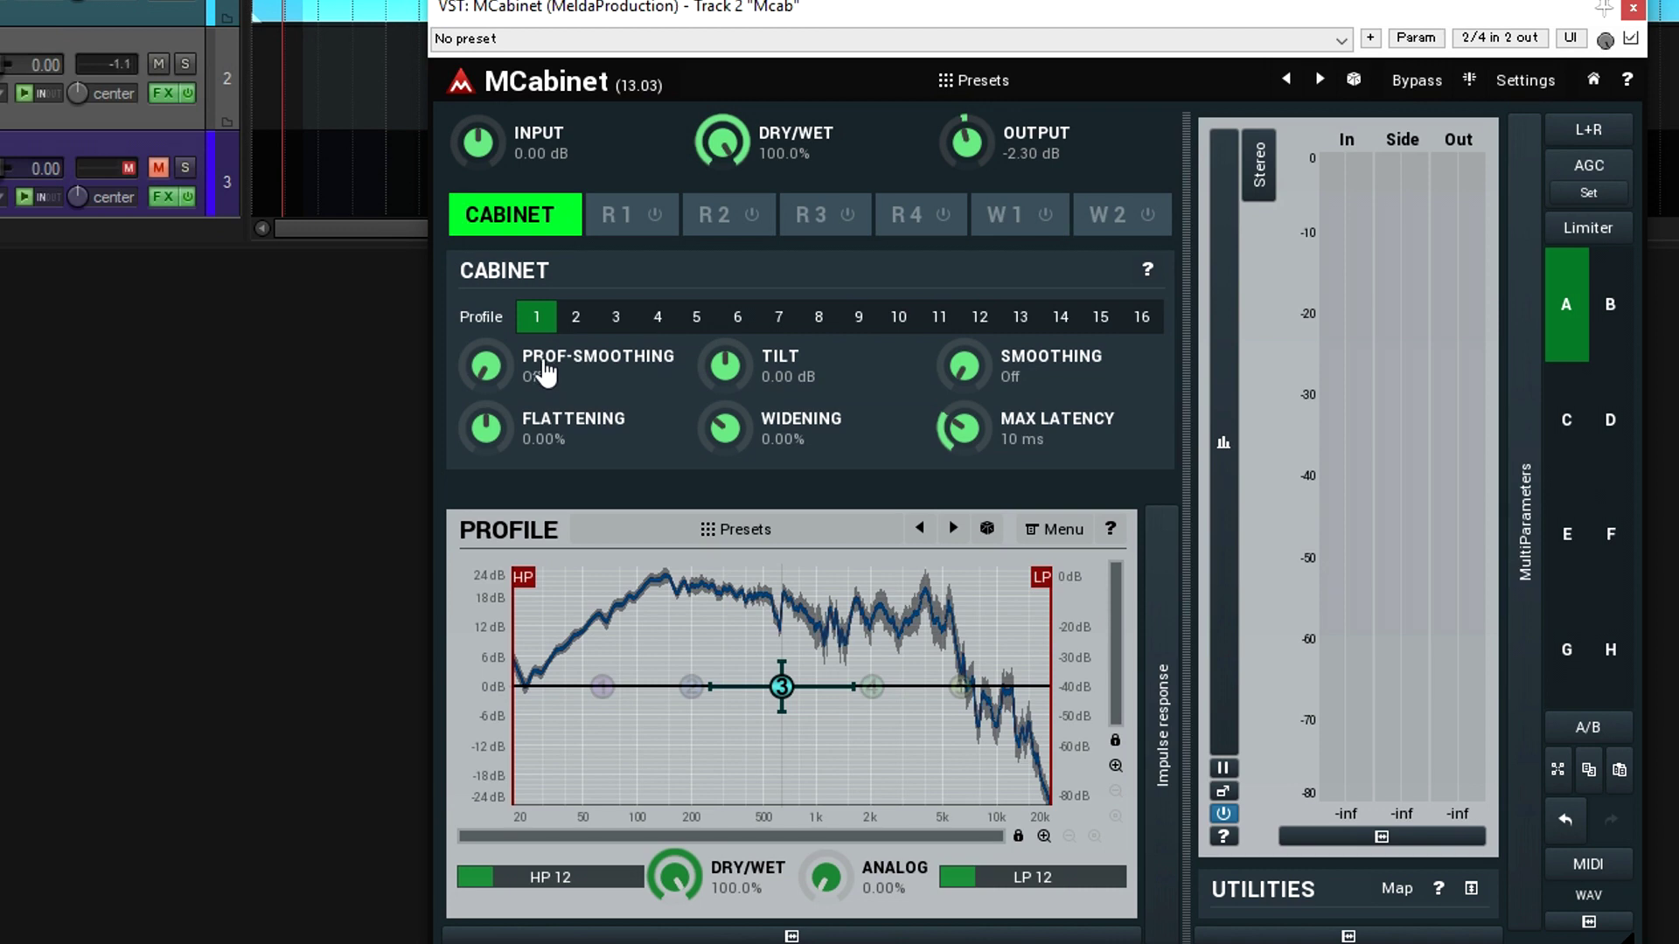
pyautogui.moveTo(486, 367); pyautogui.dragTo(486, 254)
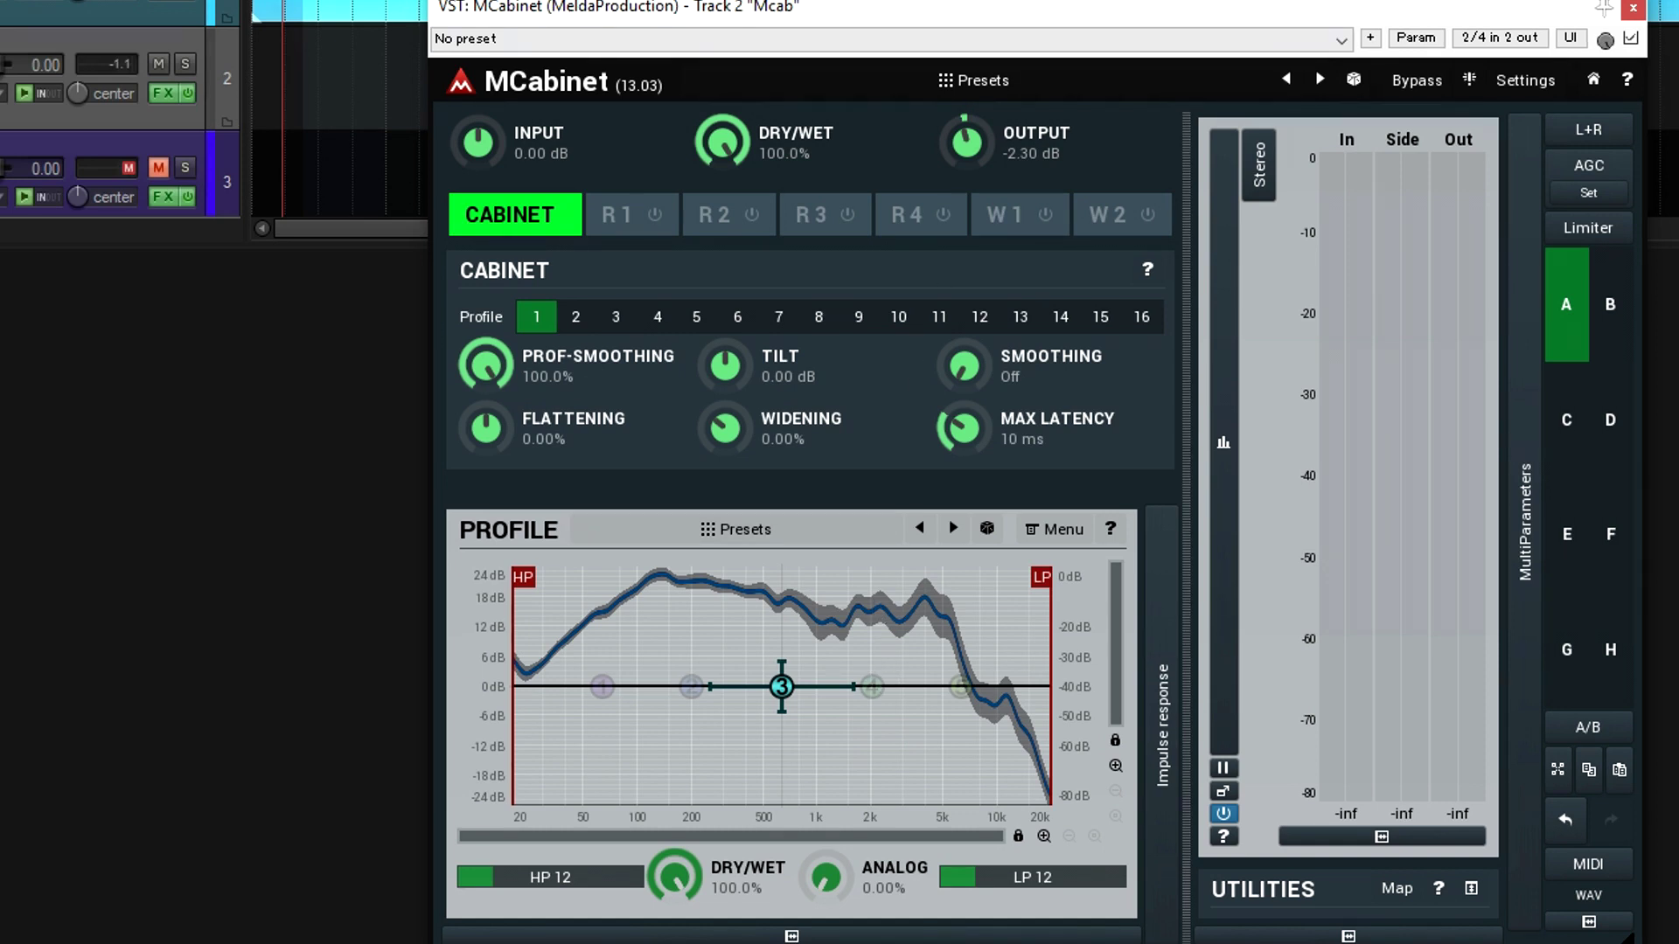
pyautogui.click(1609, 305)
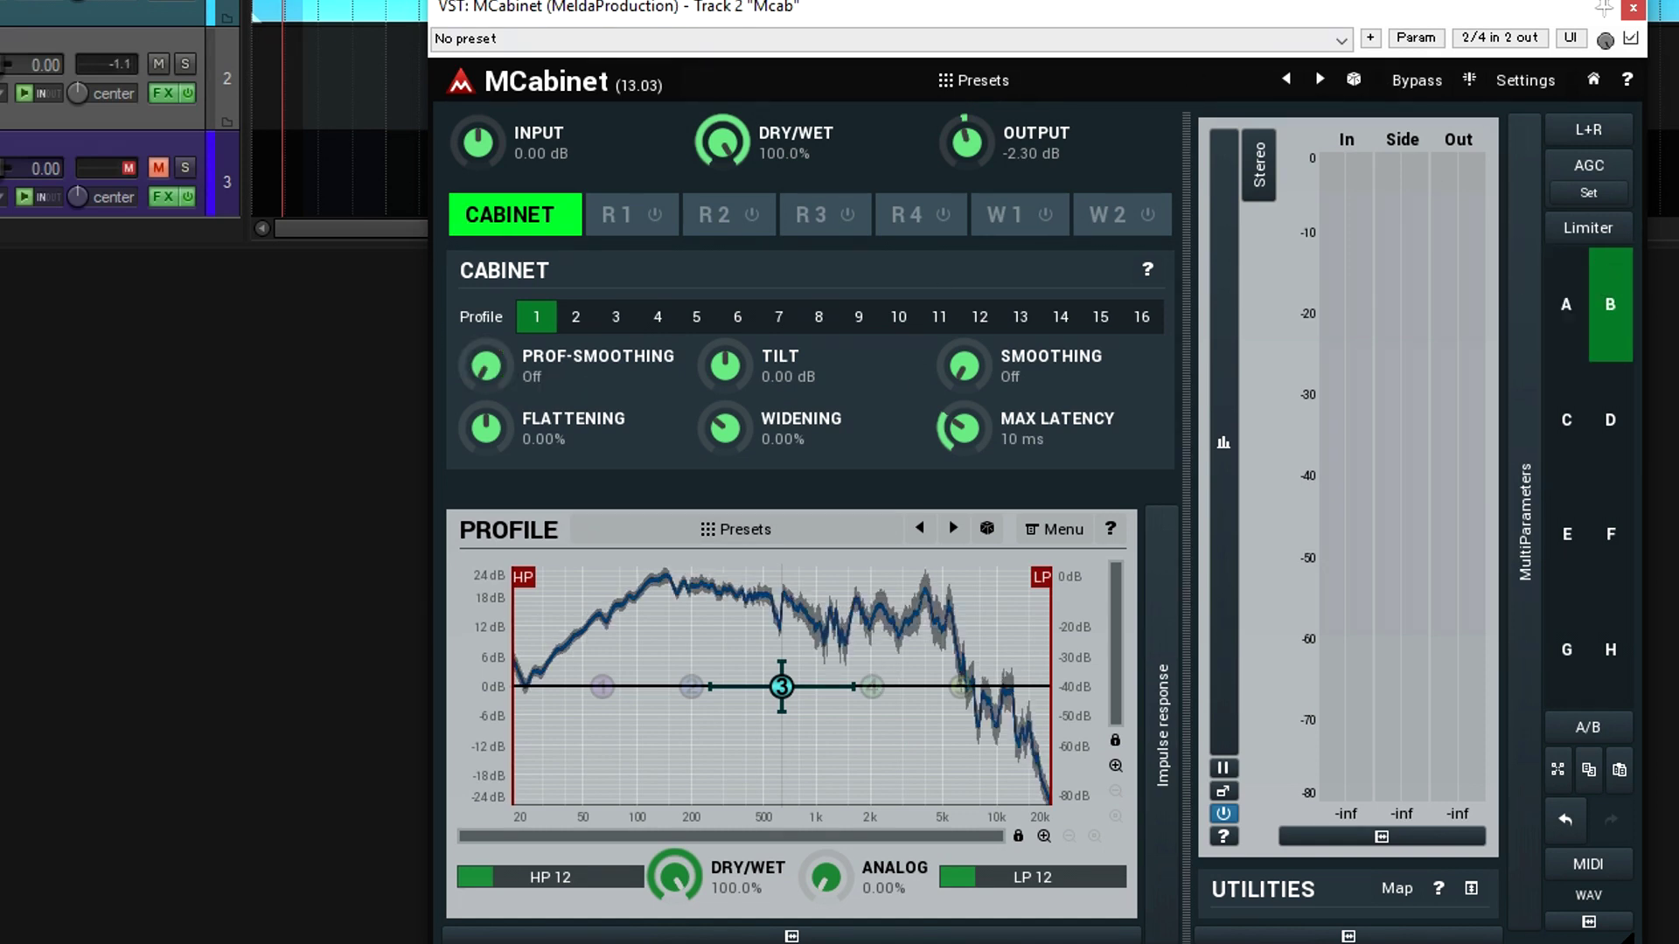
pyautogui.press('space')
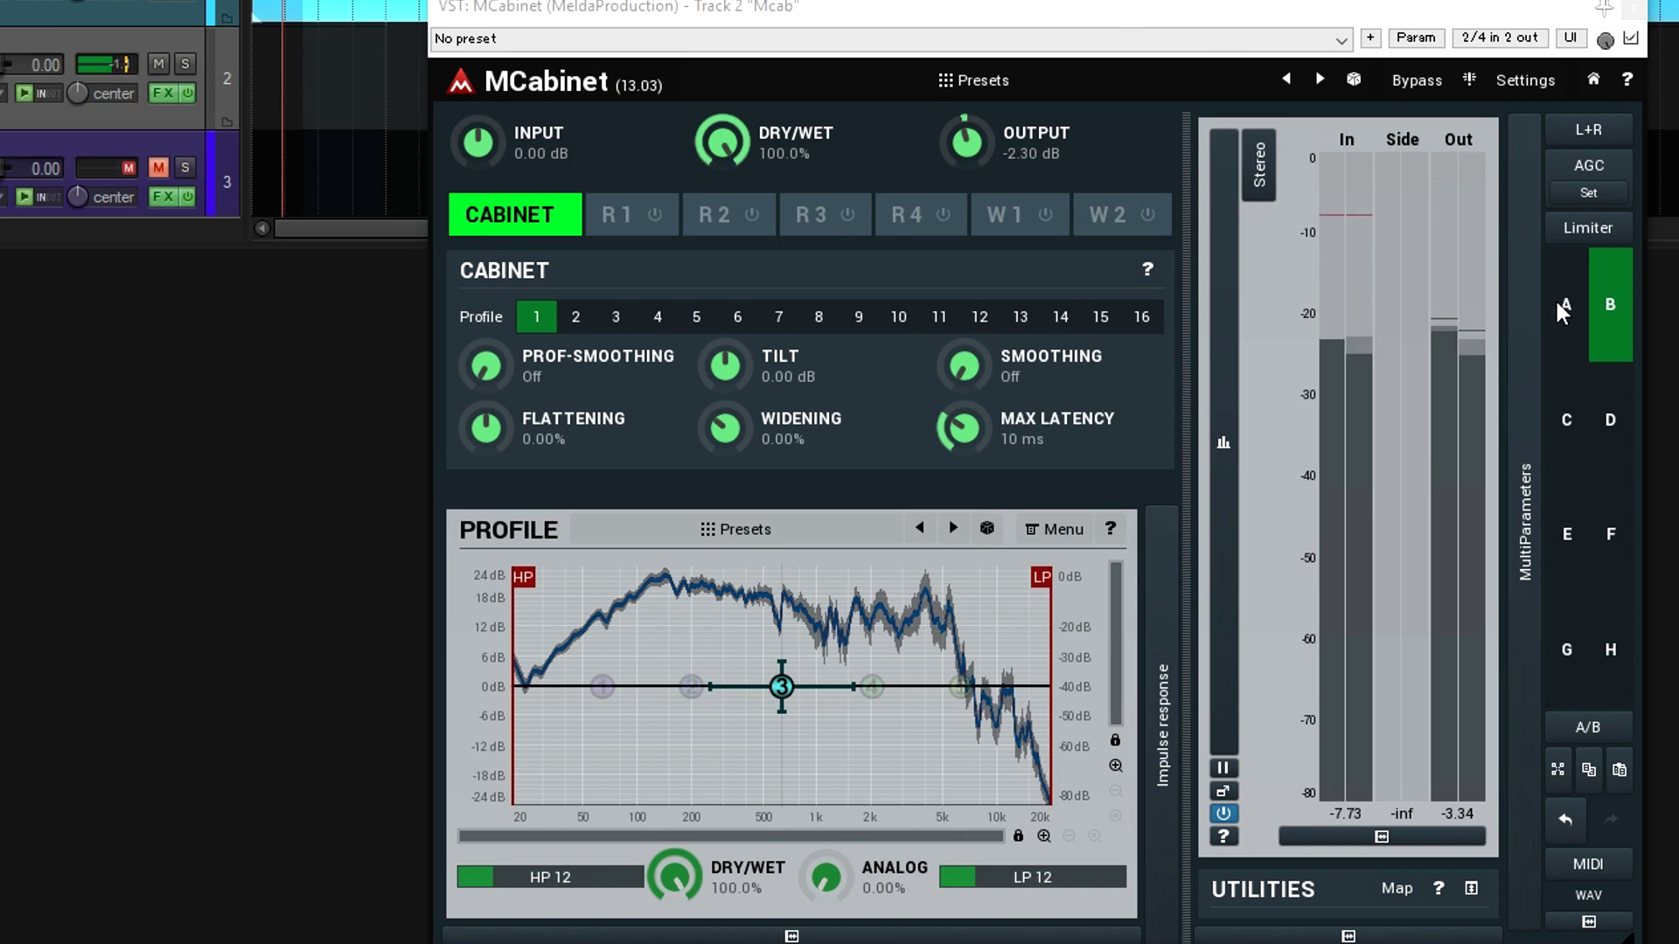
pyautogui.click(1564, 306)
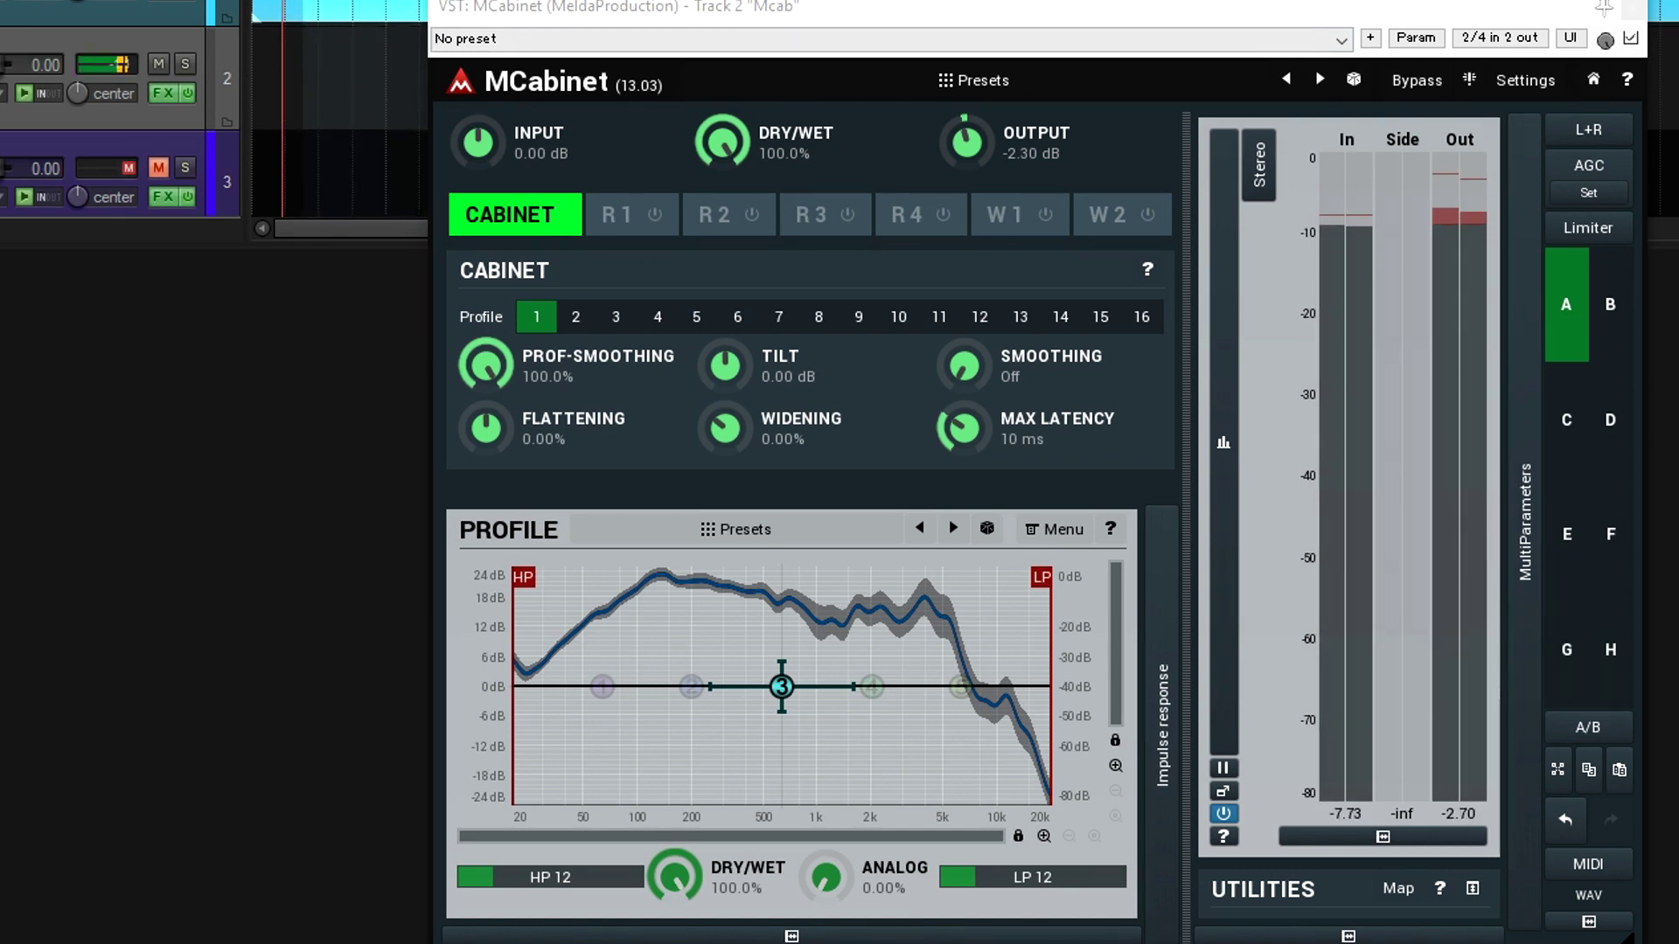
pyautogui.click(1610, 304)
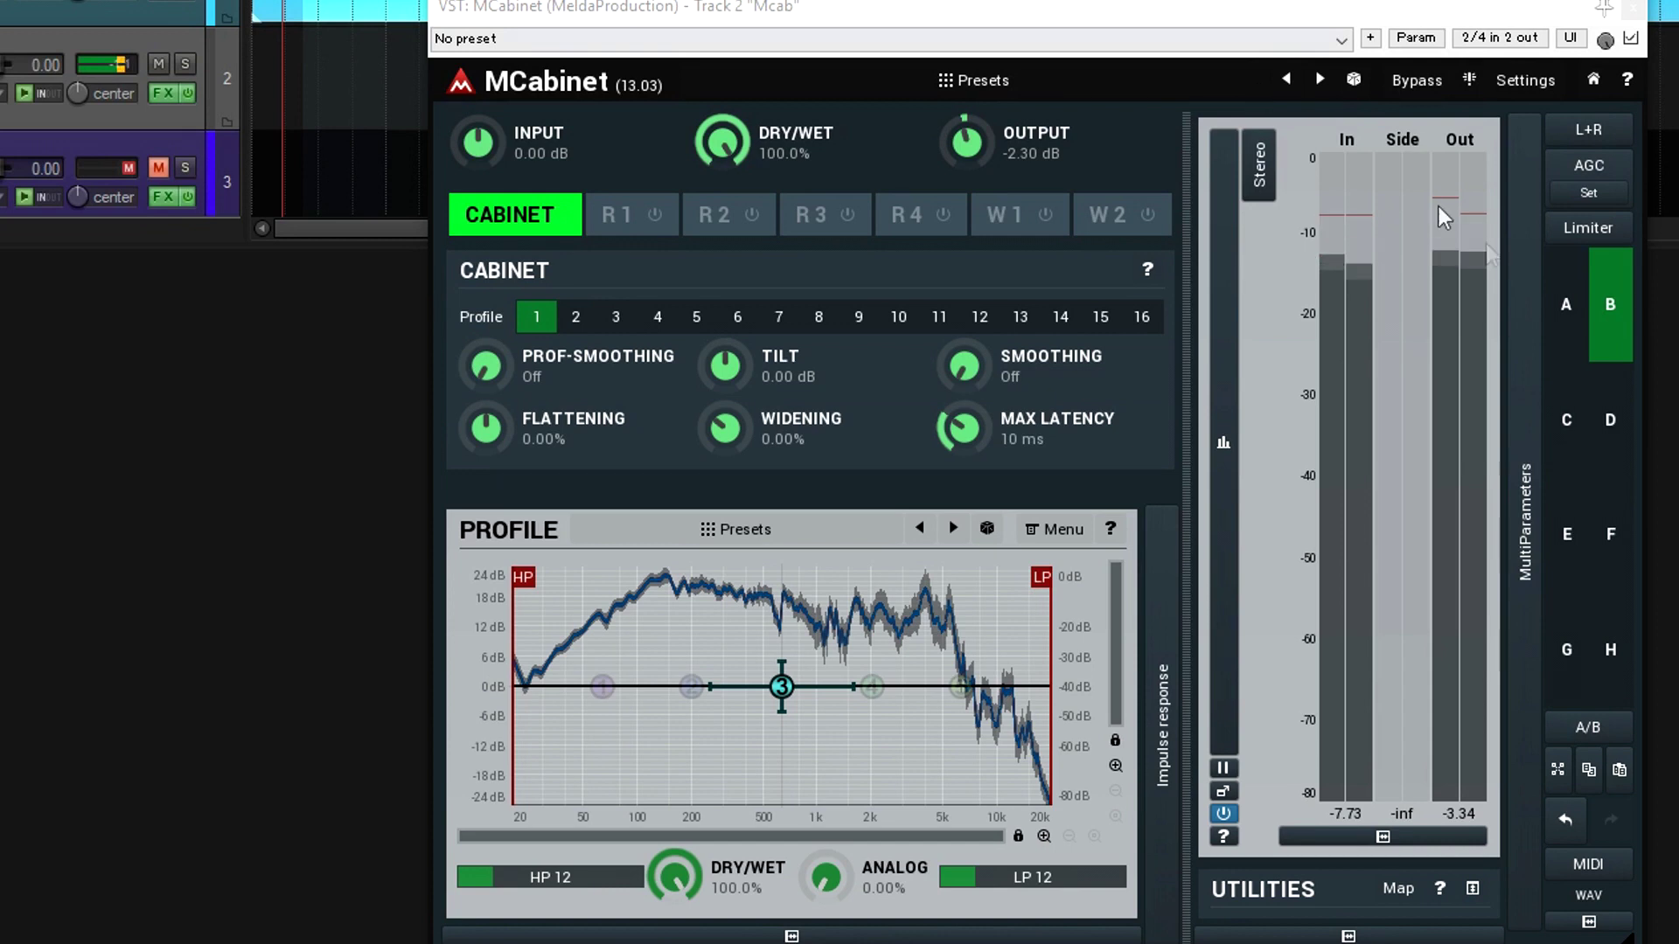
pyautogui.click(1566, 324)
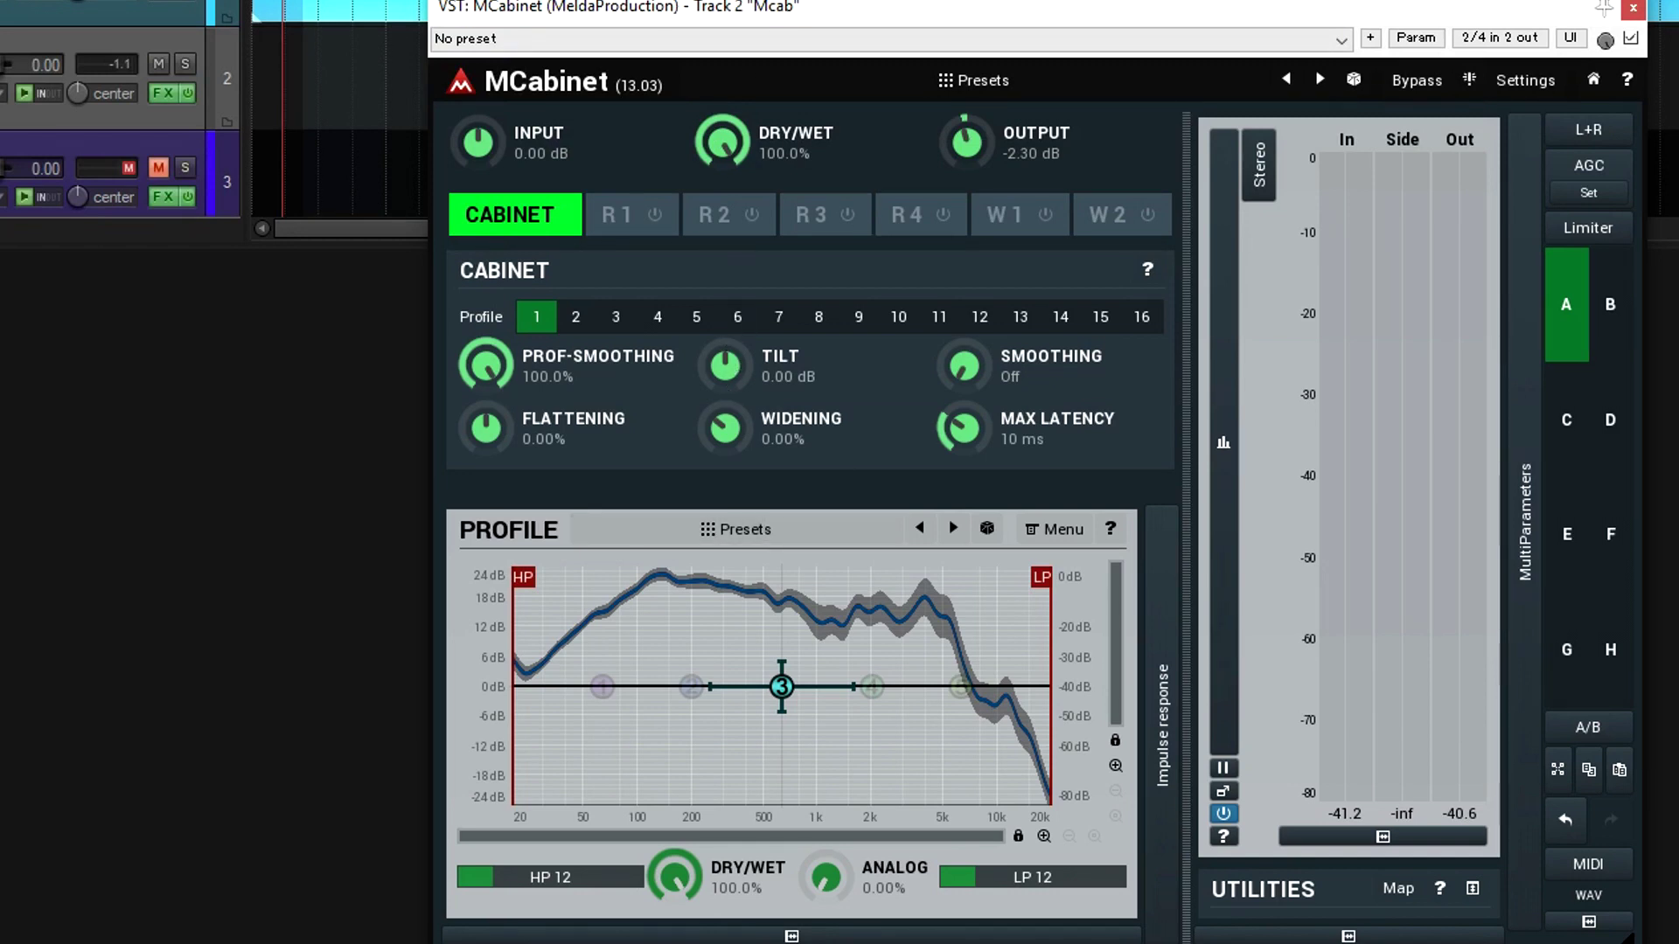
# Bake a +3.07 dB Tilt and the smoothing into the profile with Profile from current, resetting Tilt to 0.00 dB and Prof-Smoothing to Off
pyautogui.moveTo(752, 373)
pyautogui.mouseDown()
pyautogui.moveTo(752, 324)
pyautogui.moveTo(752, 424)
pyautogui.moveTo(751, 335)
pyautogui.moveTo(752, 360)
pyautogui.mouseUp()
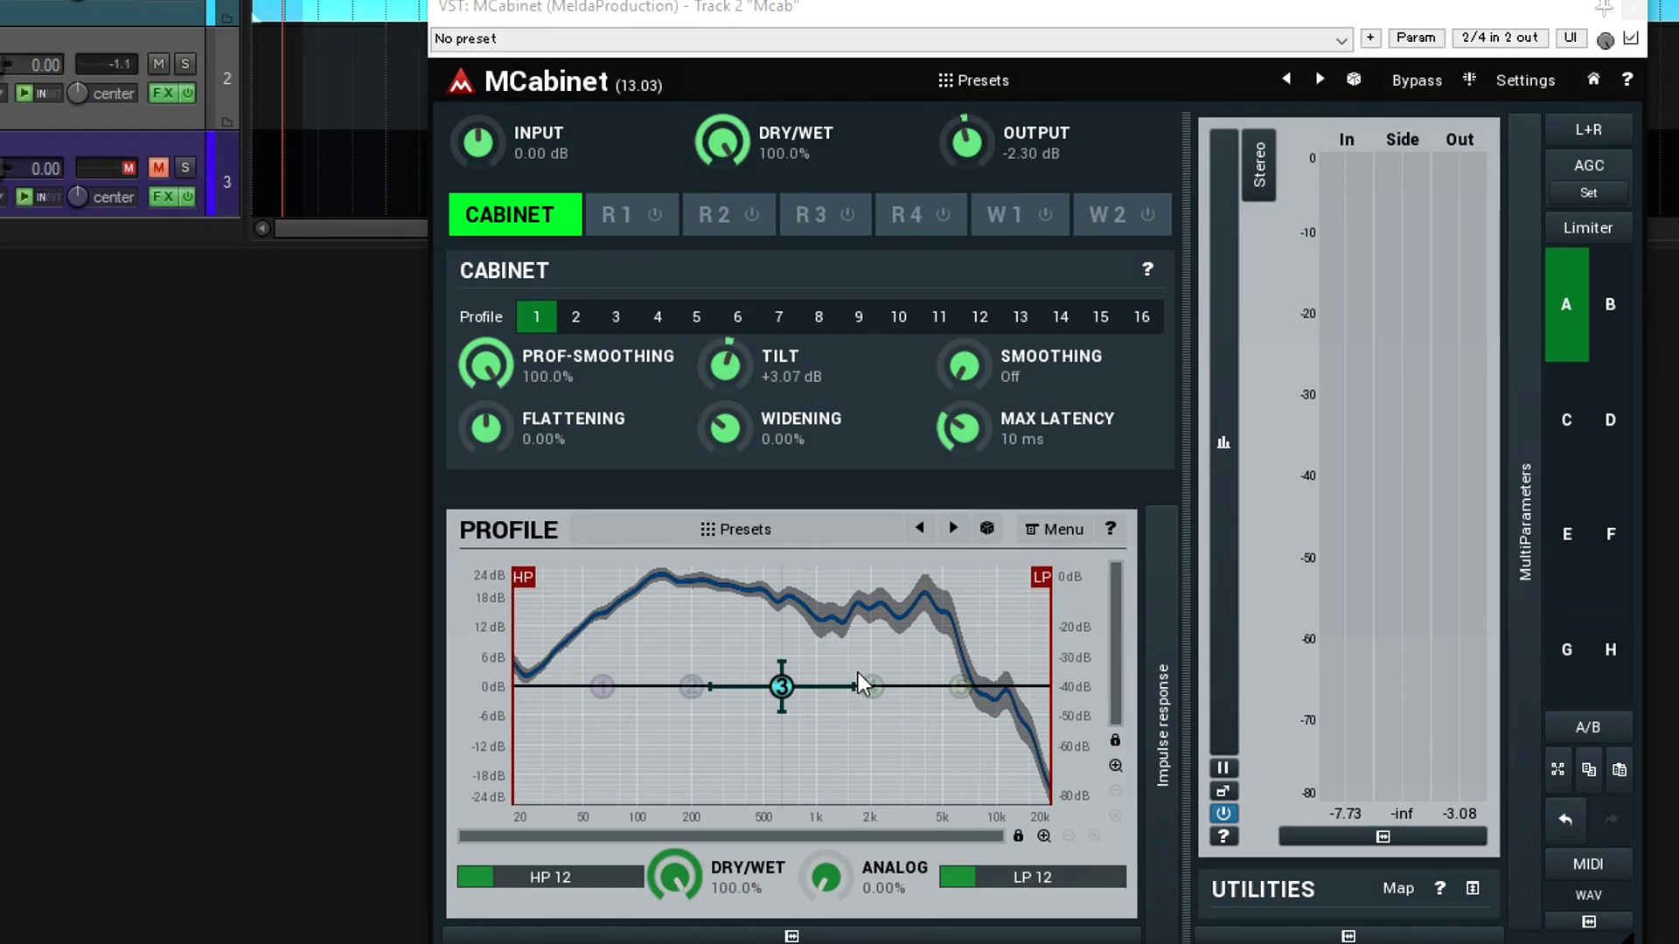
pyautogui.click(1063, 532)
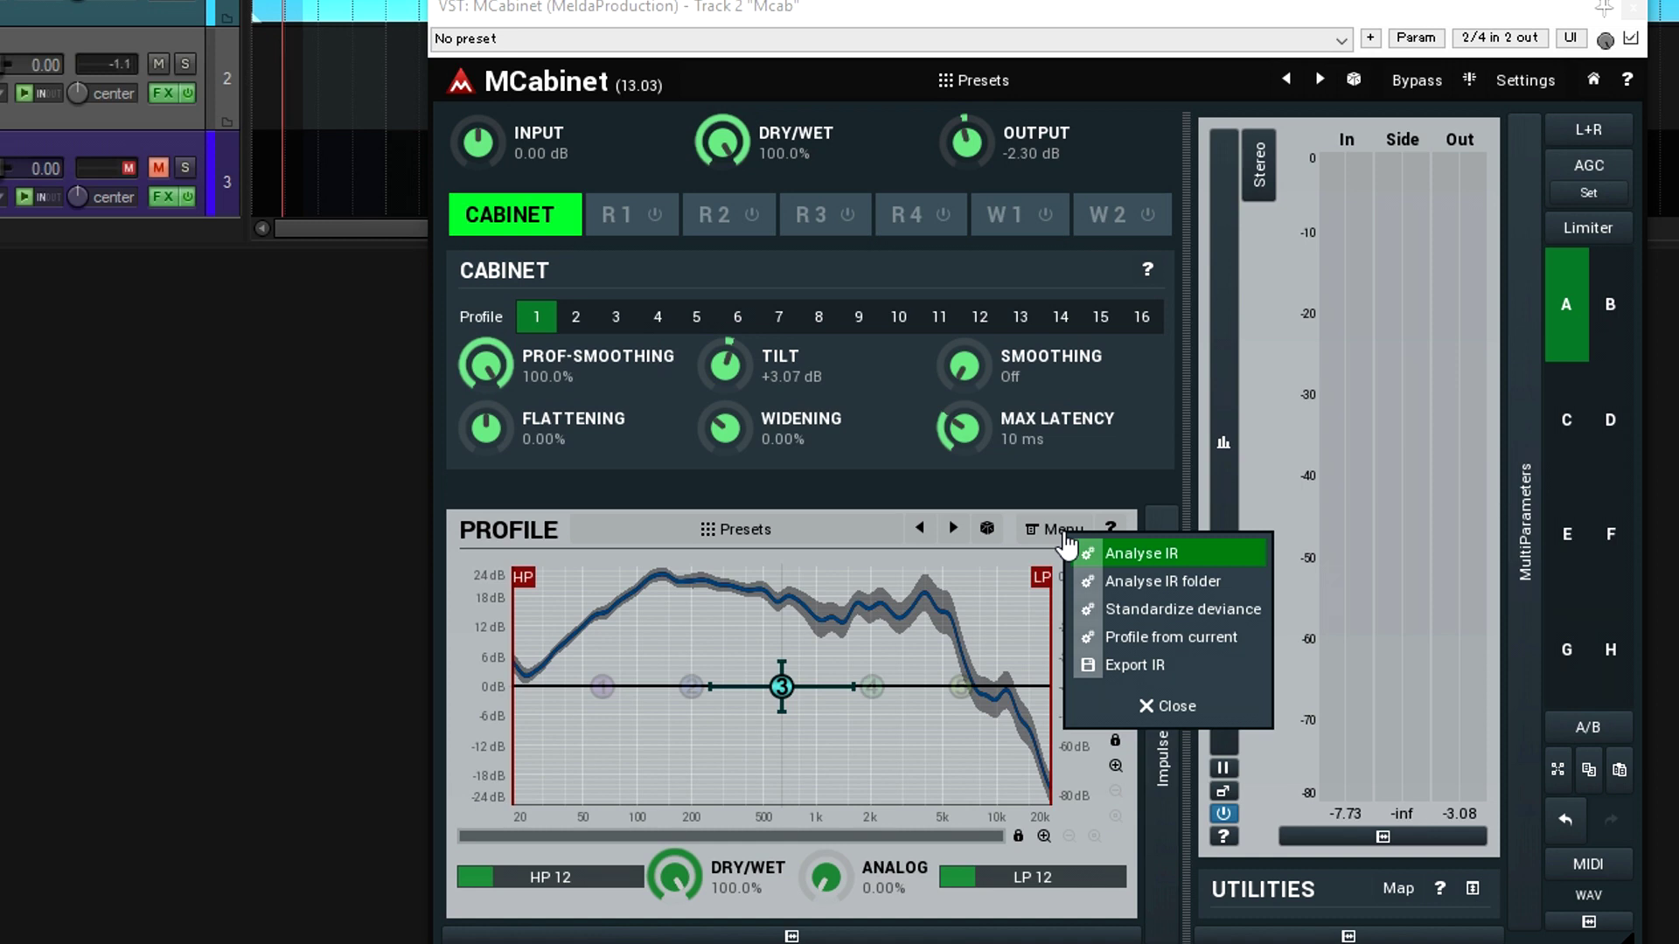
pyautogui.click(1217, 652)
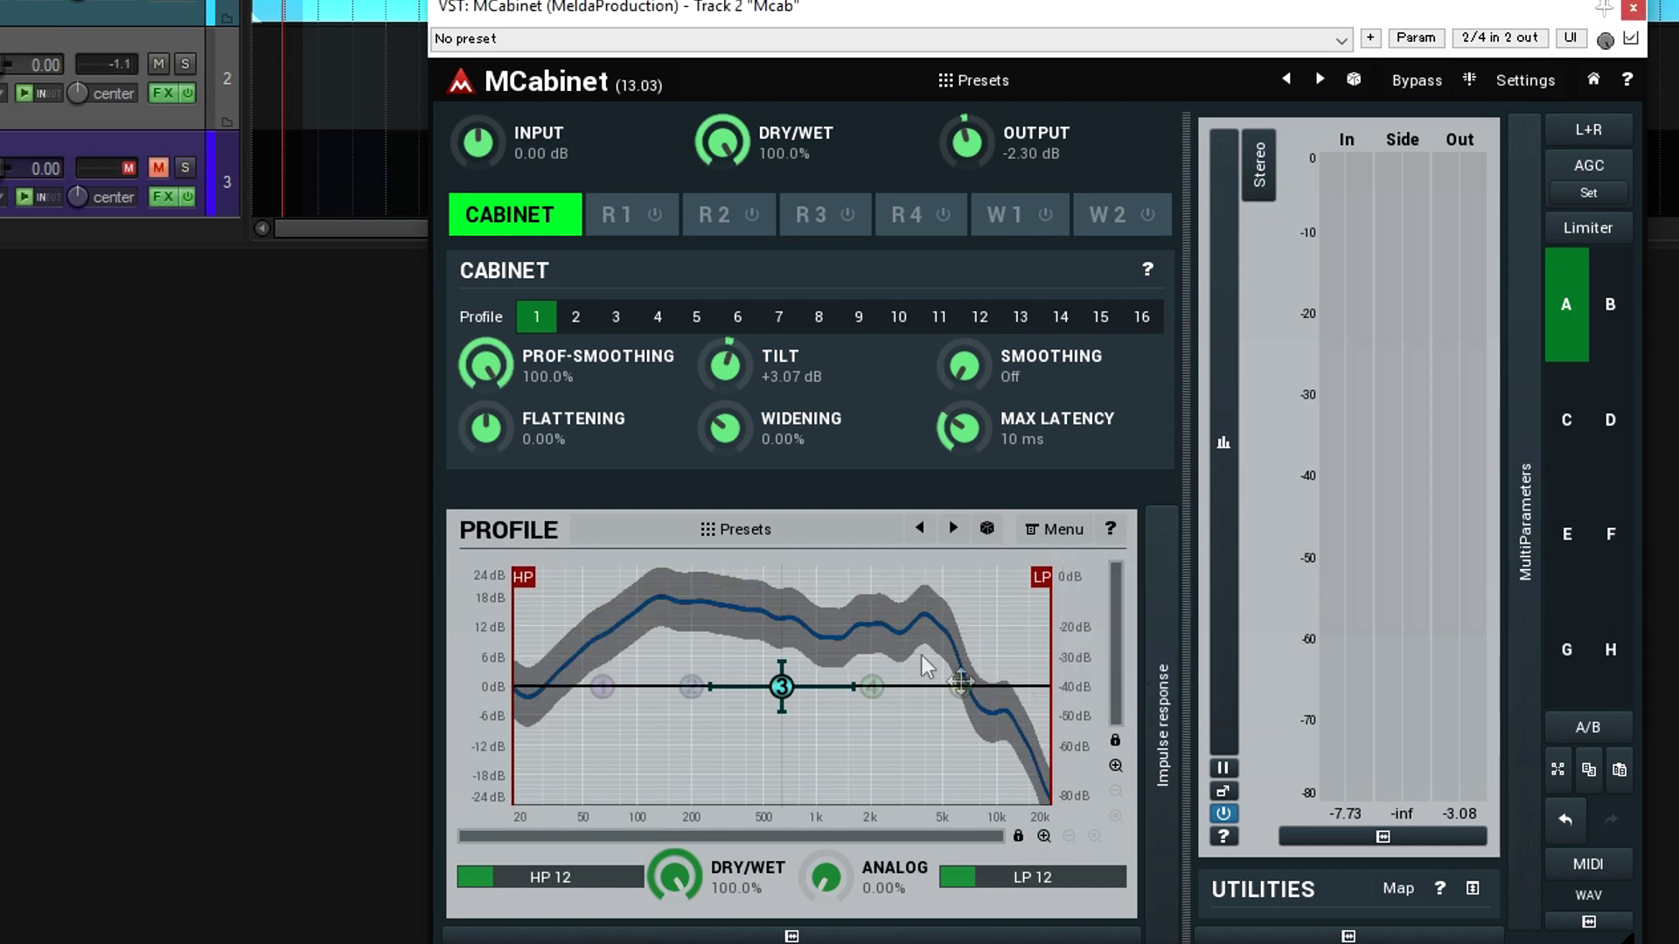
pyautogui.doubleClick(727, 363)
pyautogui.doubleClick(489, 365)
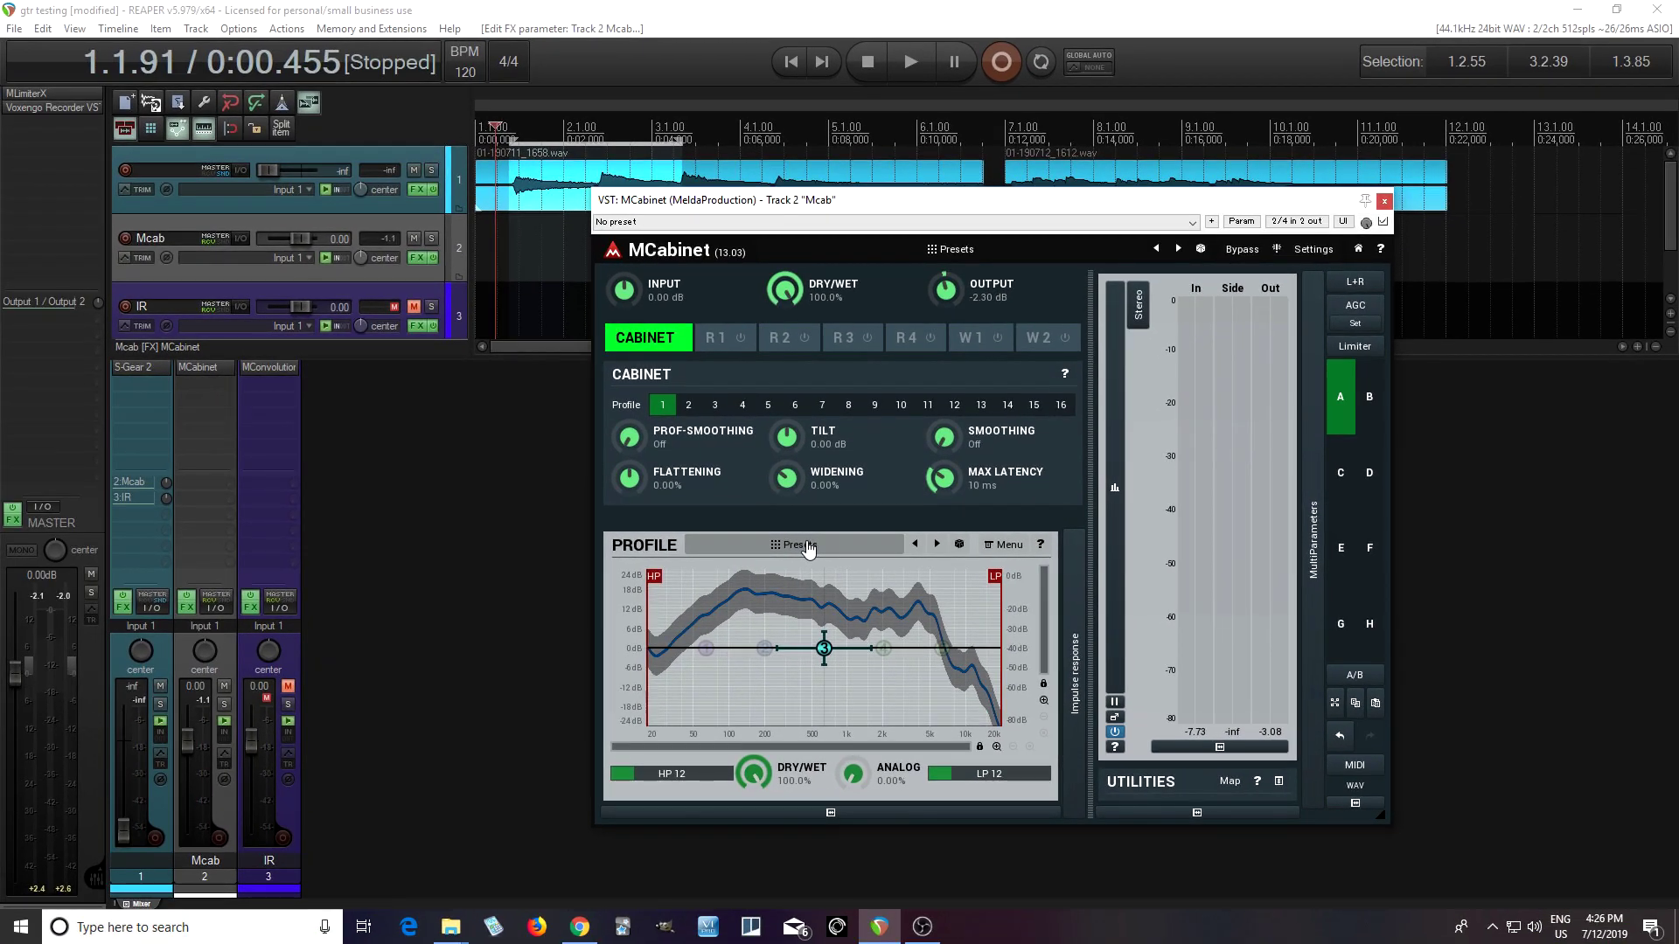
# Save the current cabinet profile by replacing the existing V30e906 preset
pyautogui.click(808, 548)
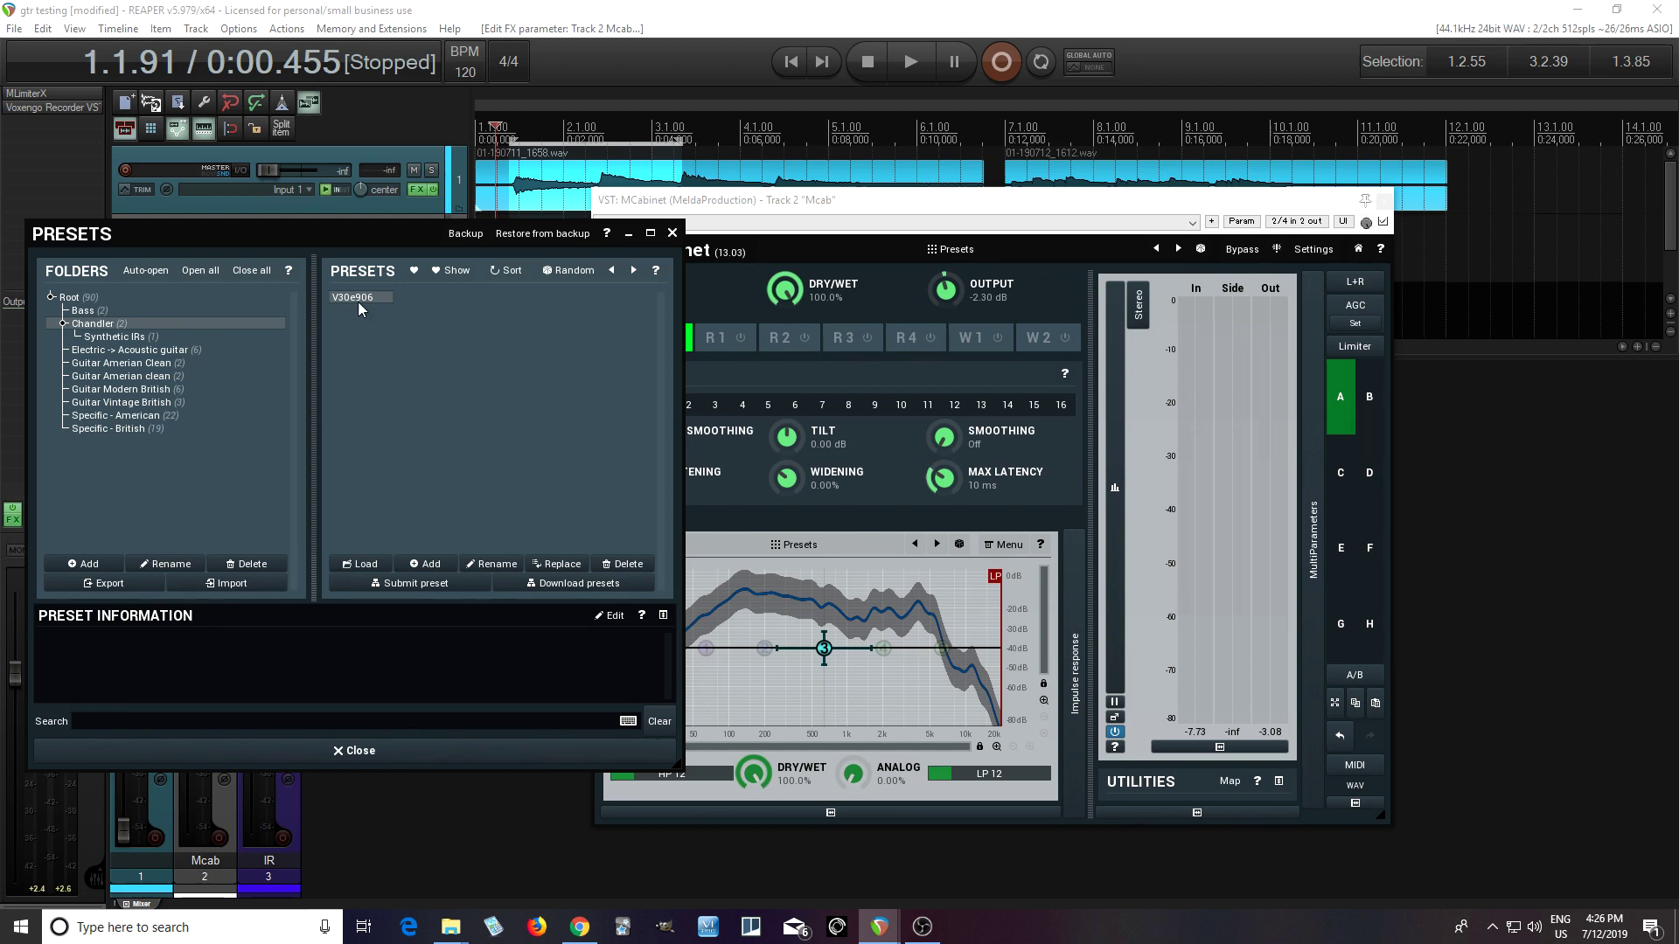
pyautogui.click(581, 564)
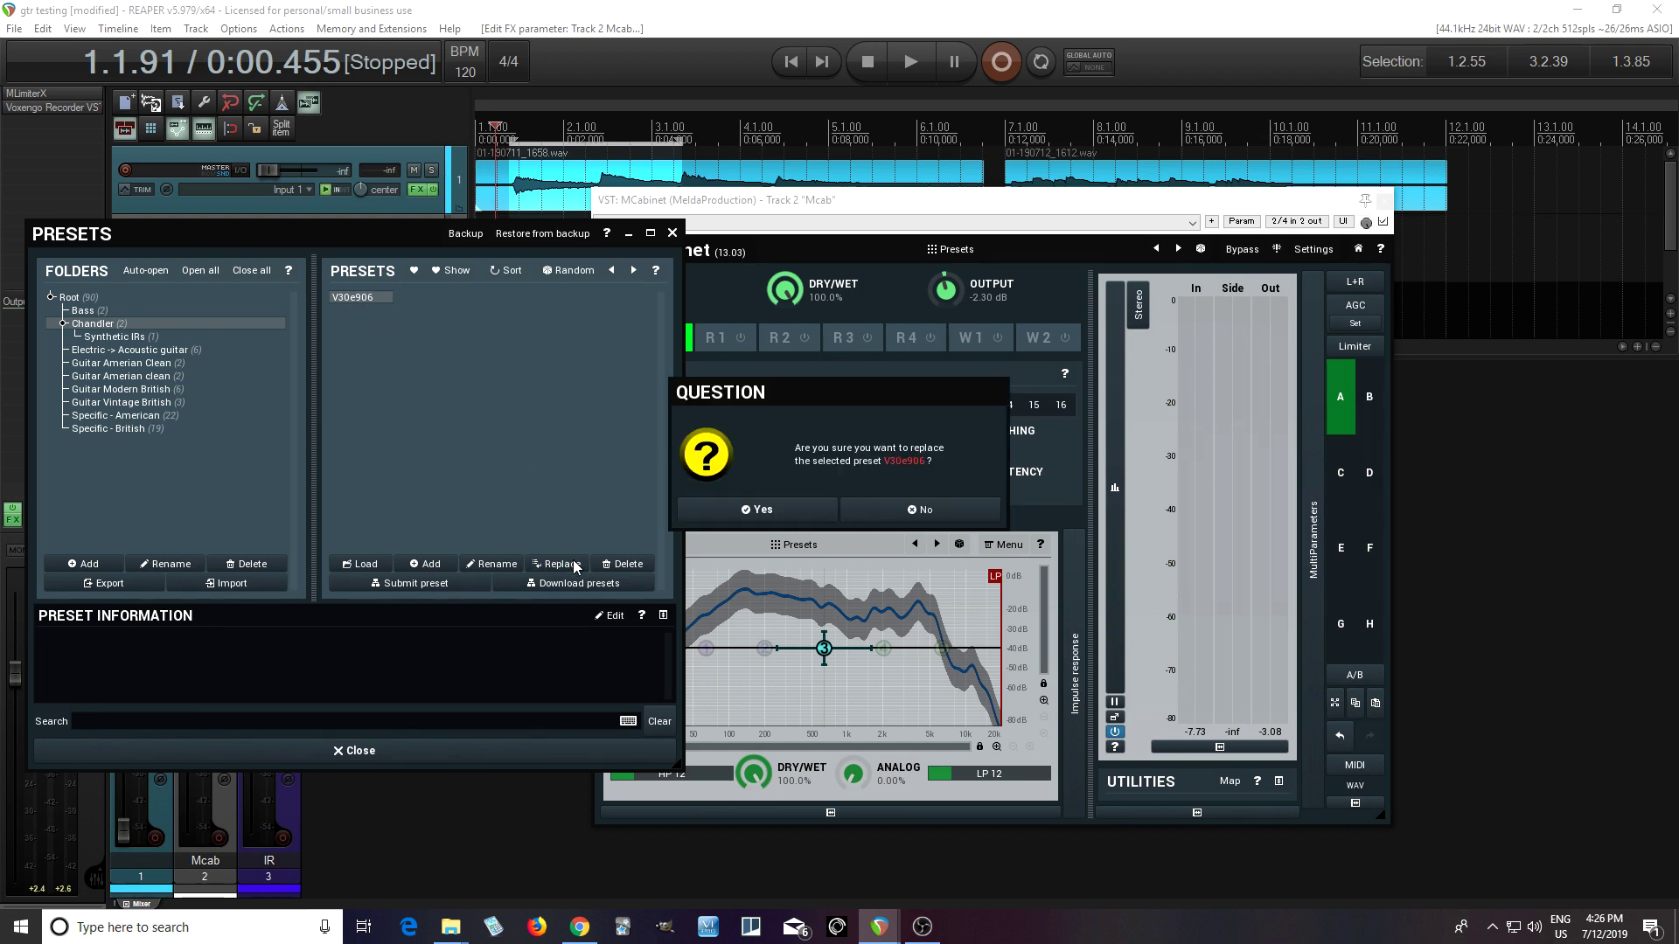
pyautogui.click(757, 512)
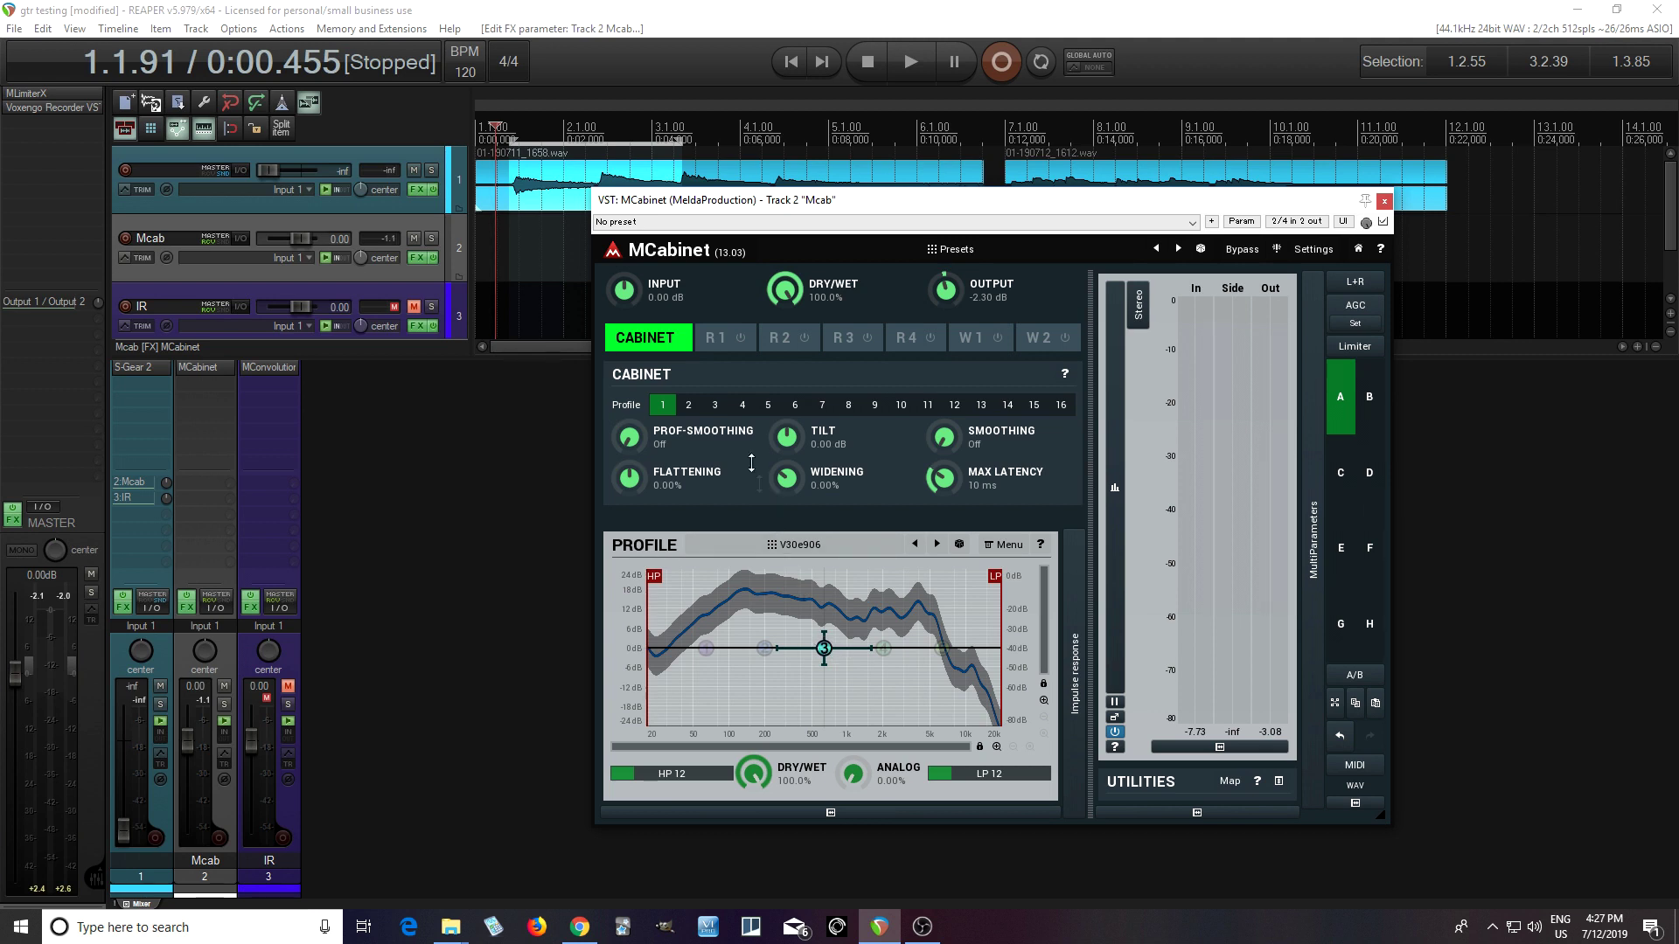
# Enable Resonator 1, show its settings and listen to the guitar through it
pyautogui.click(741, 337)
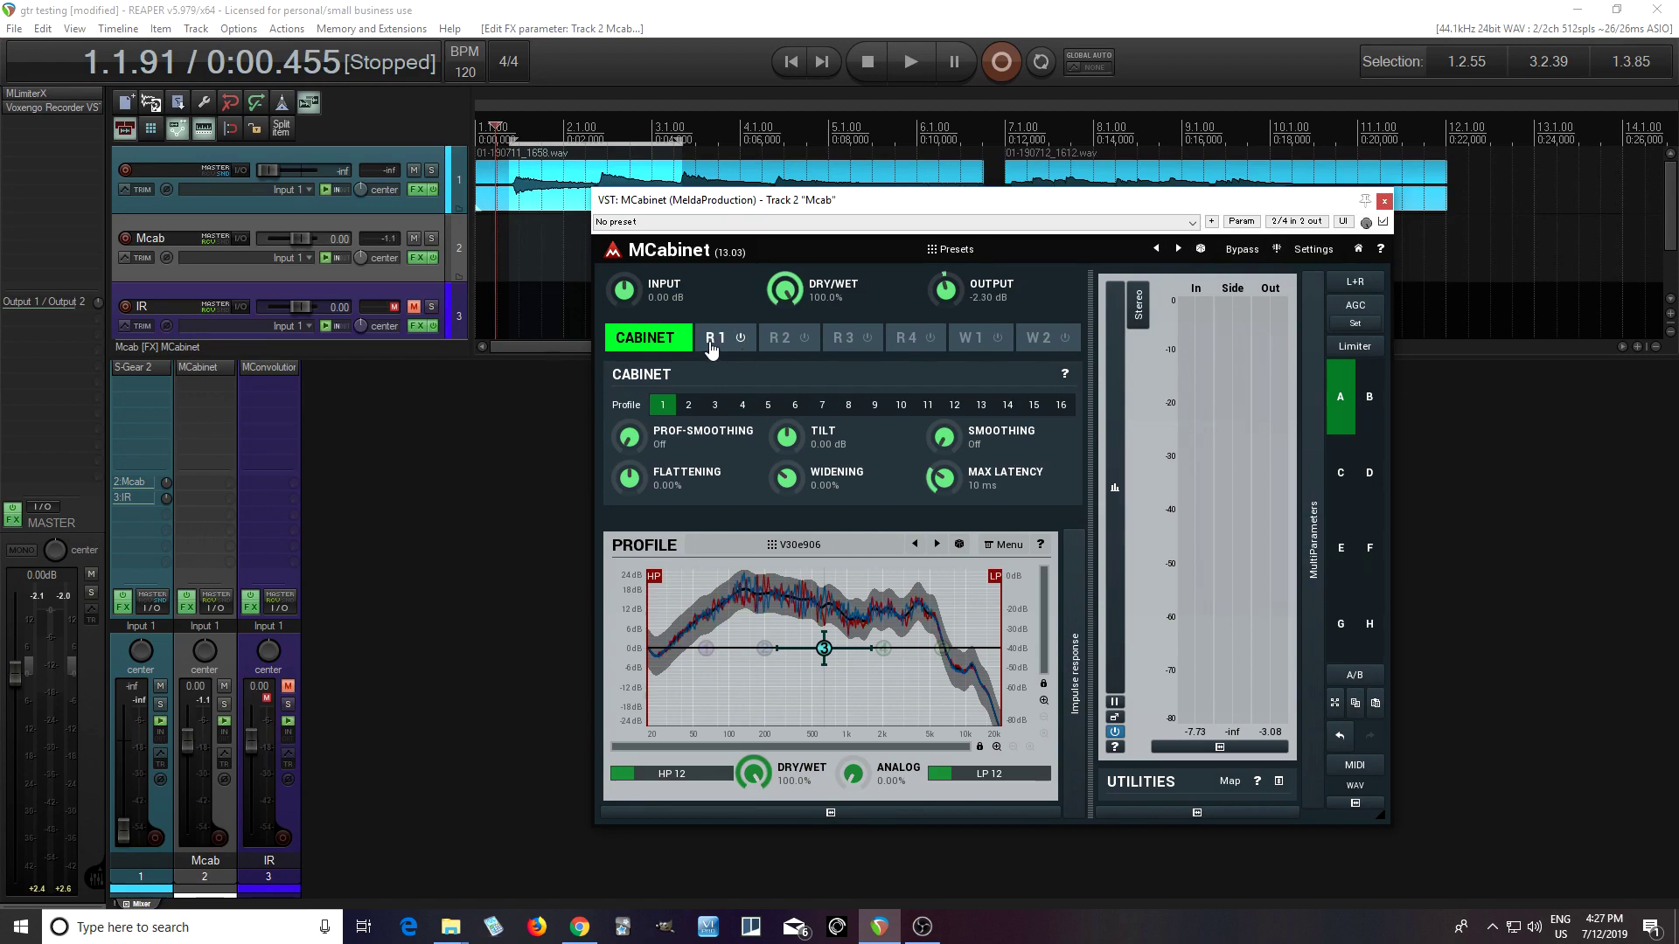
pyautogui.click(710, 345)
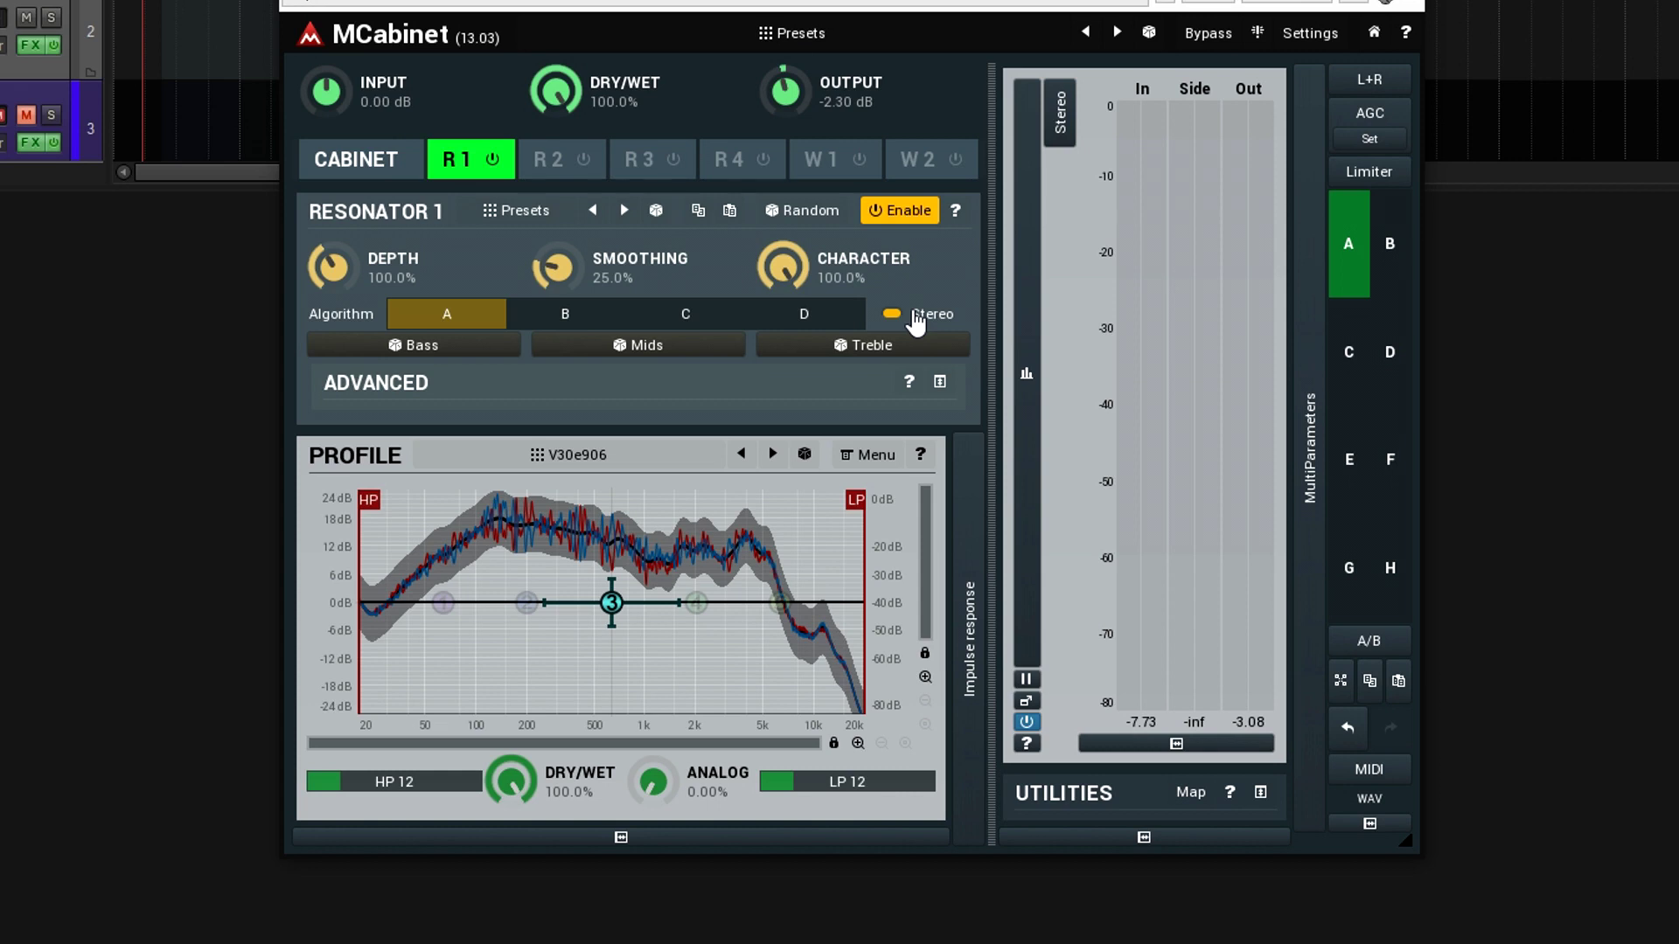
pyautogui.press('space')
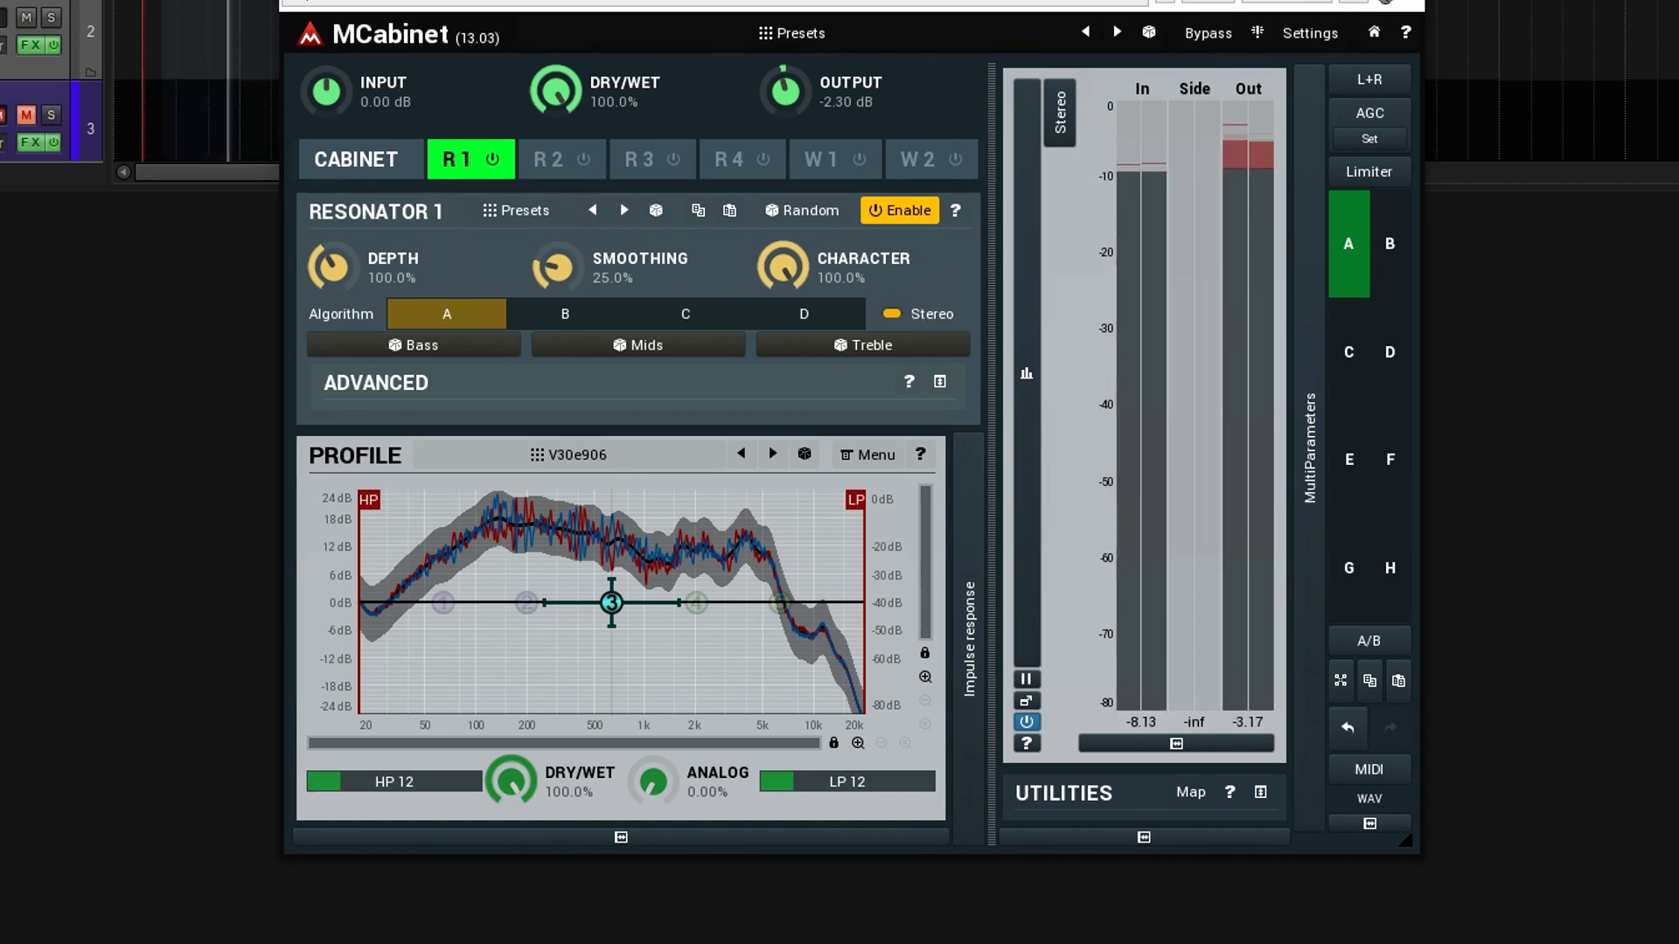
pyautogui.press('space')
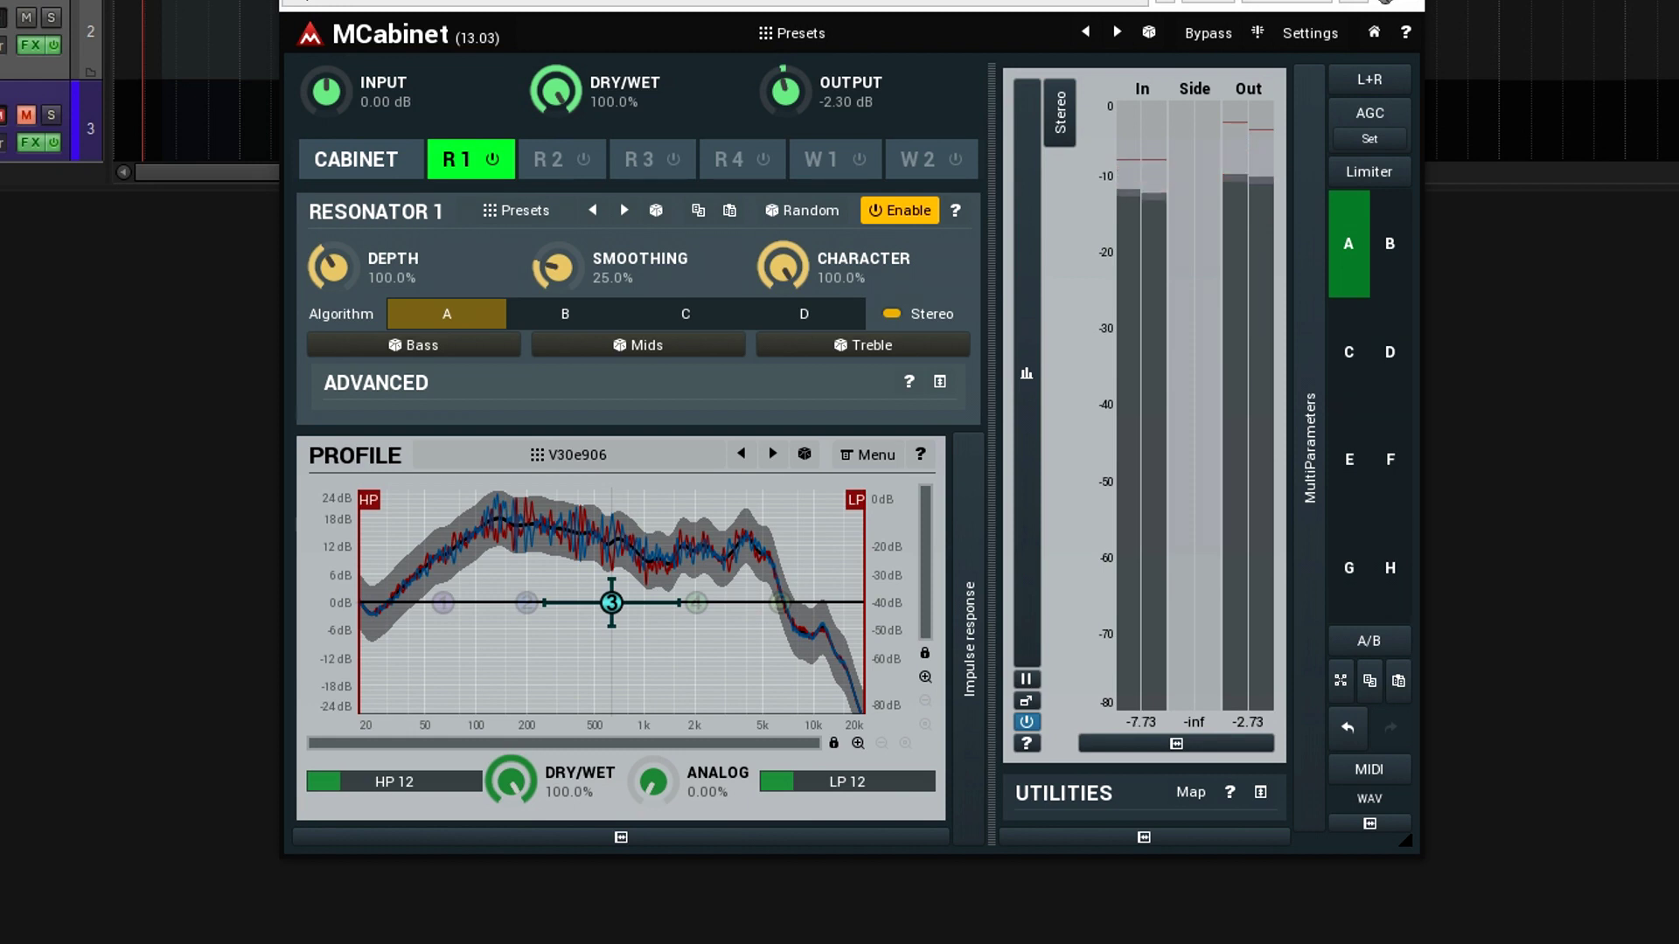
# Turn off Stereo for Resonator 1, set its Smoothing to 71% and look at its preset list
pyautogui.click(914, 313)
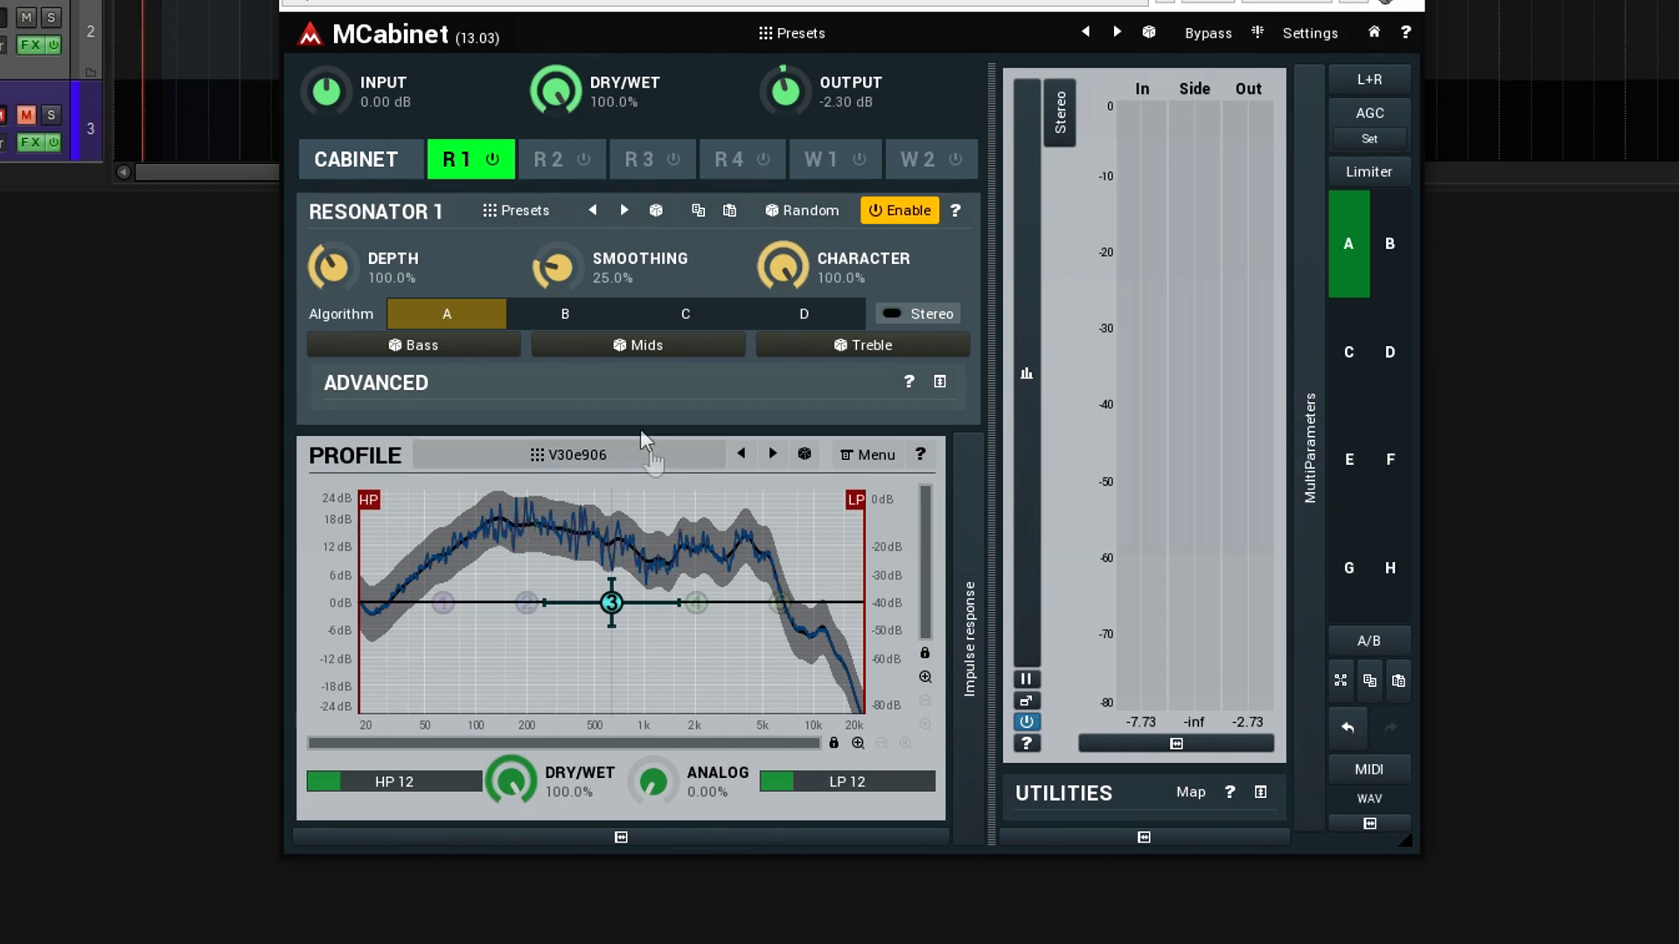
pyautogui.moveTo(559, 260); pyautogui.dragTo(559, 214)
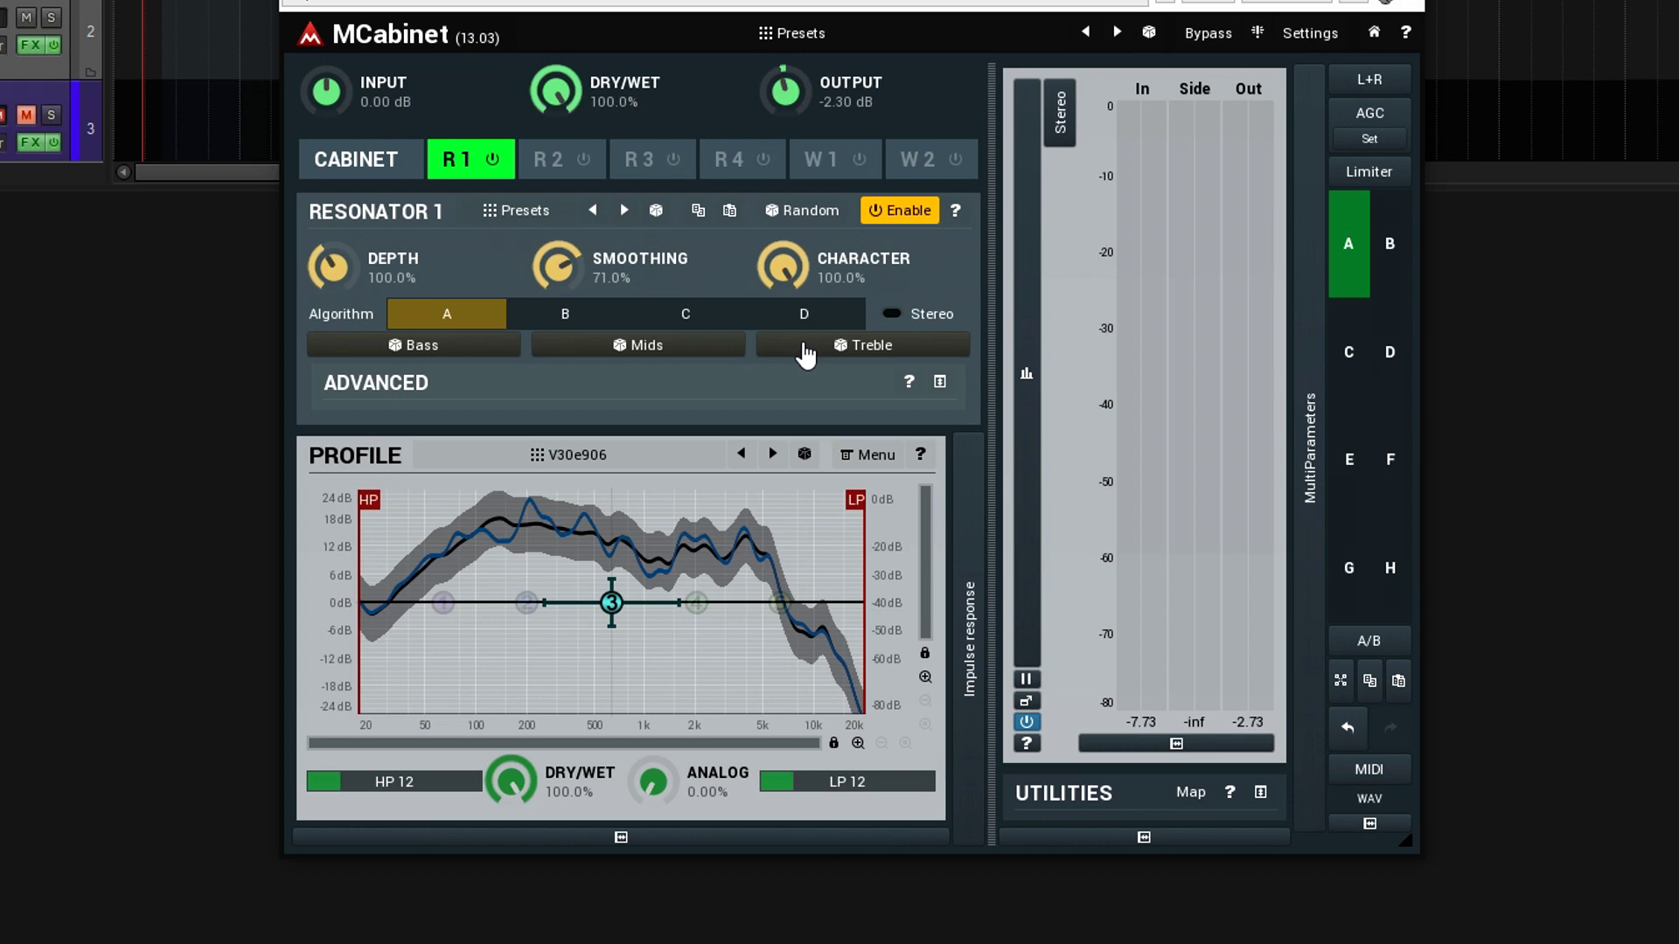
pyautogui.click(520, 212)
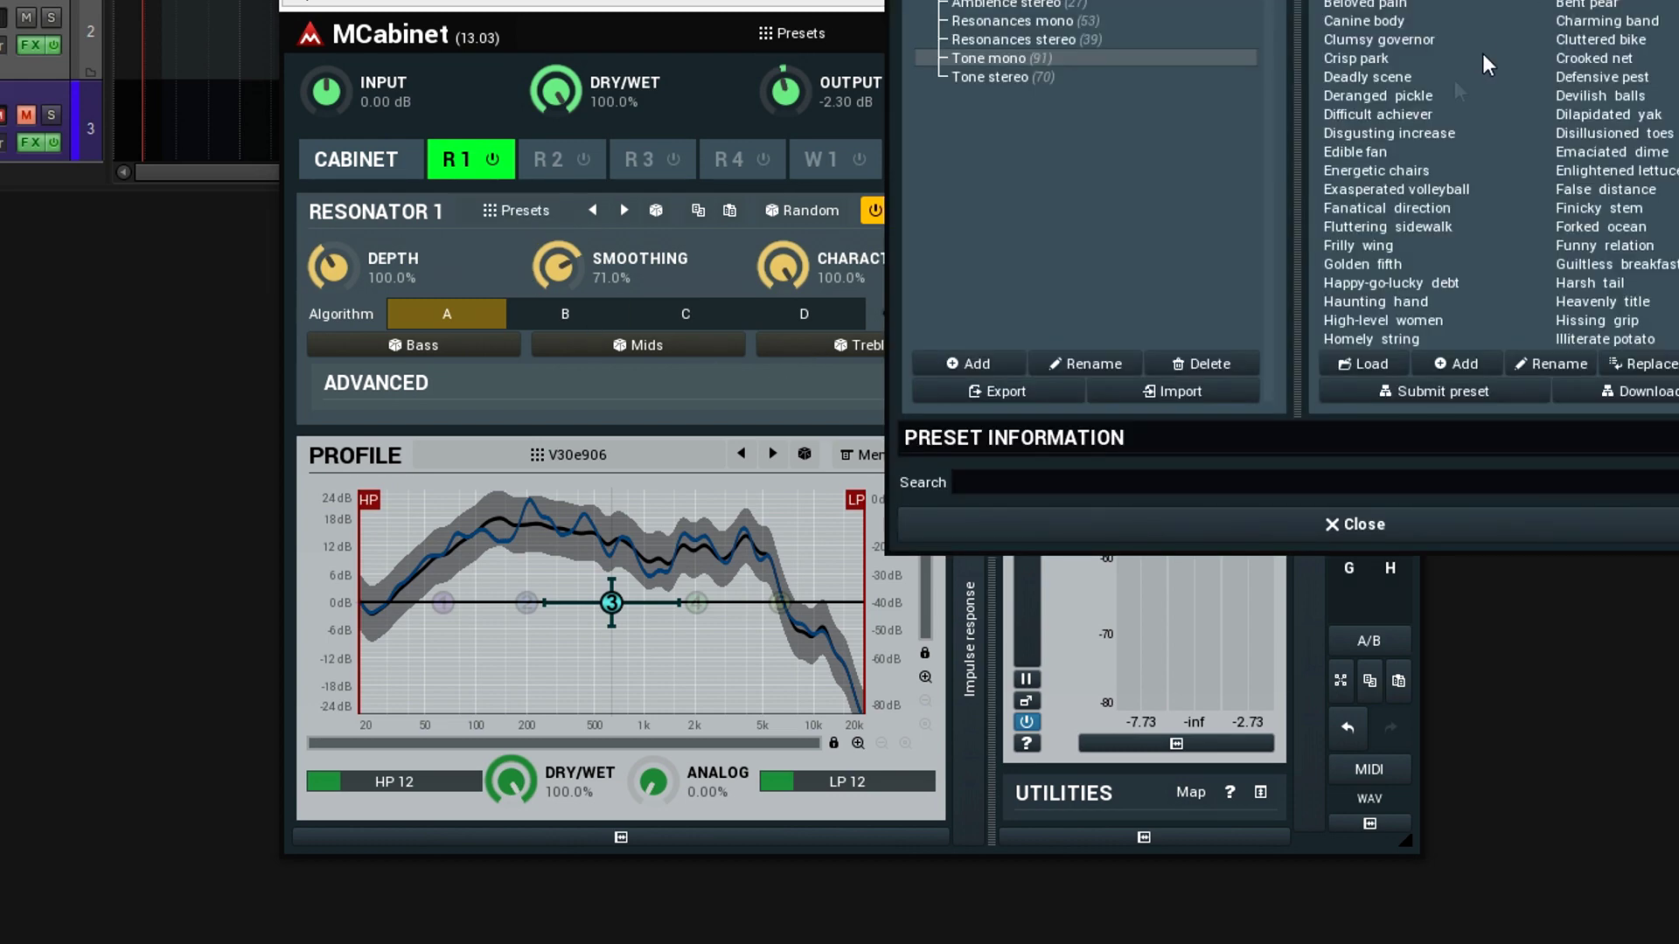
pyautogui.click(1380, 525)
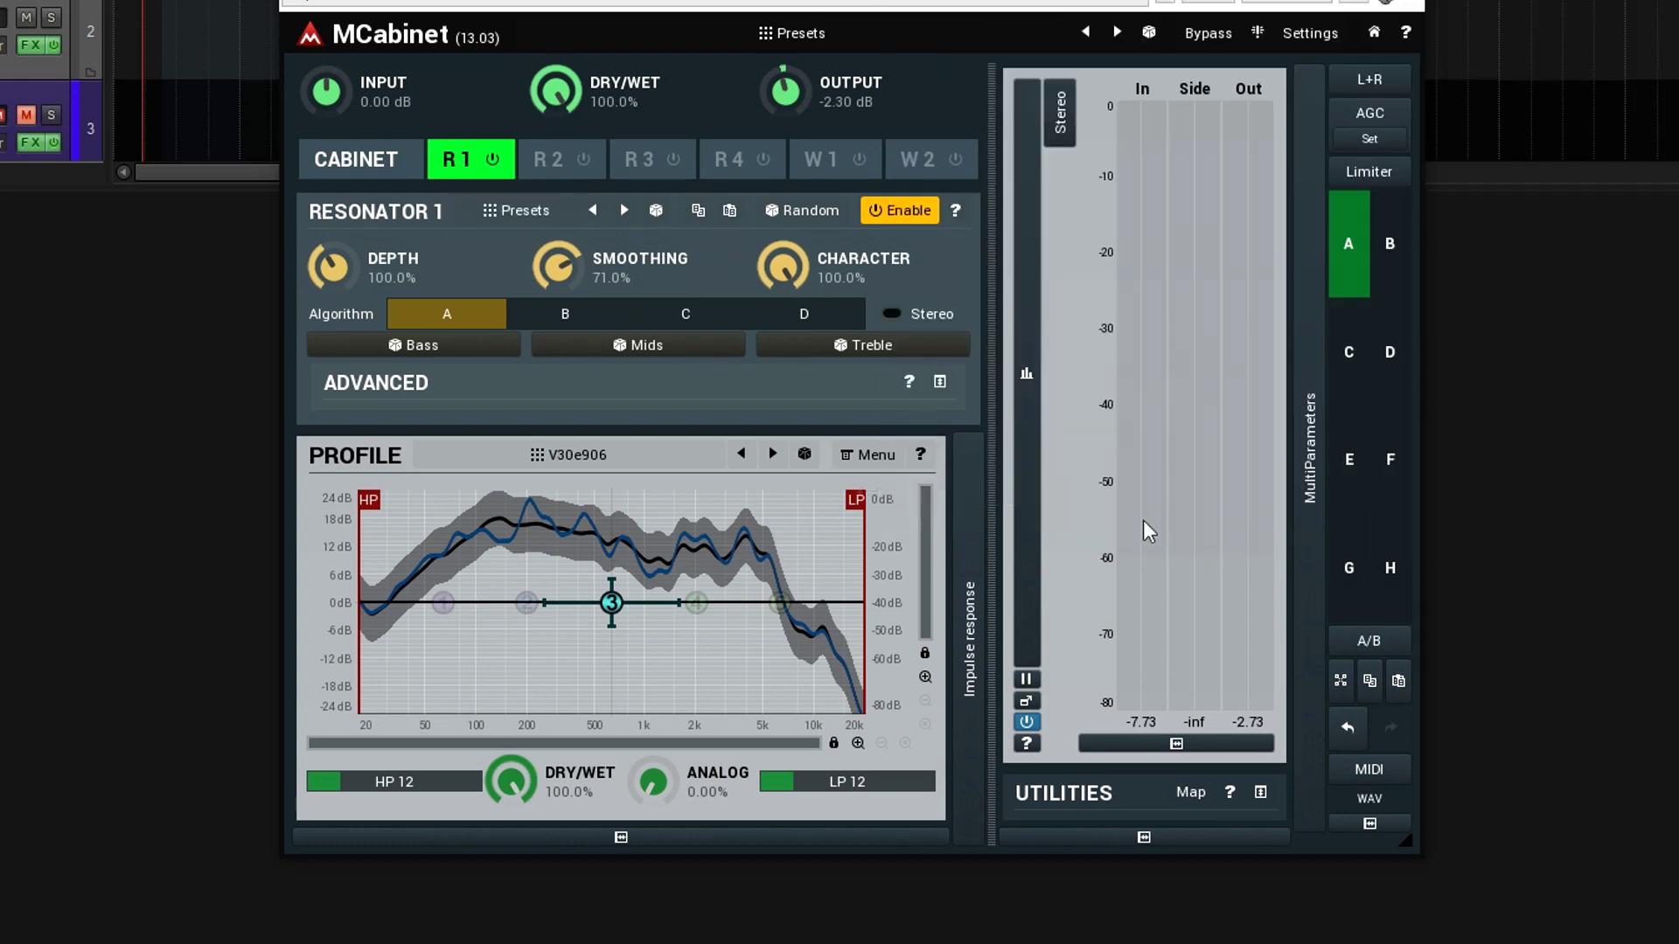
# Randomize Resonator 1's bass, treble and mids while auditioning the guitar
pyautogui.click(448, 350)
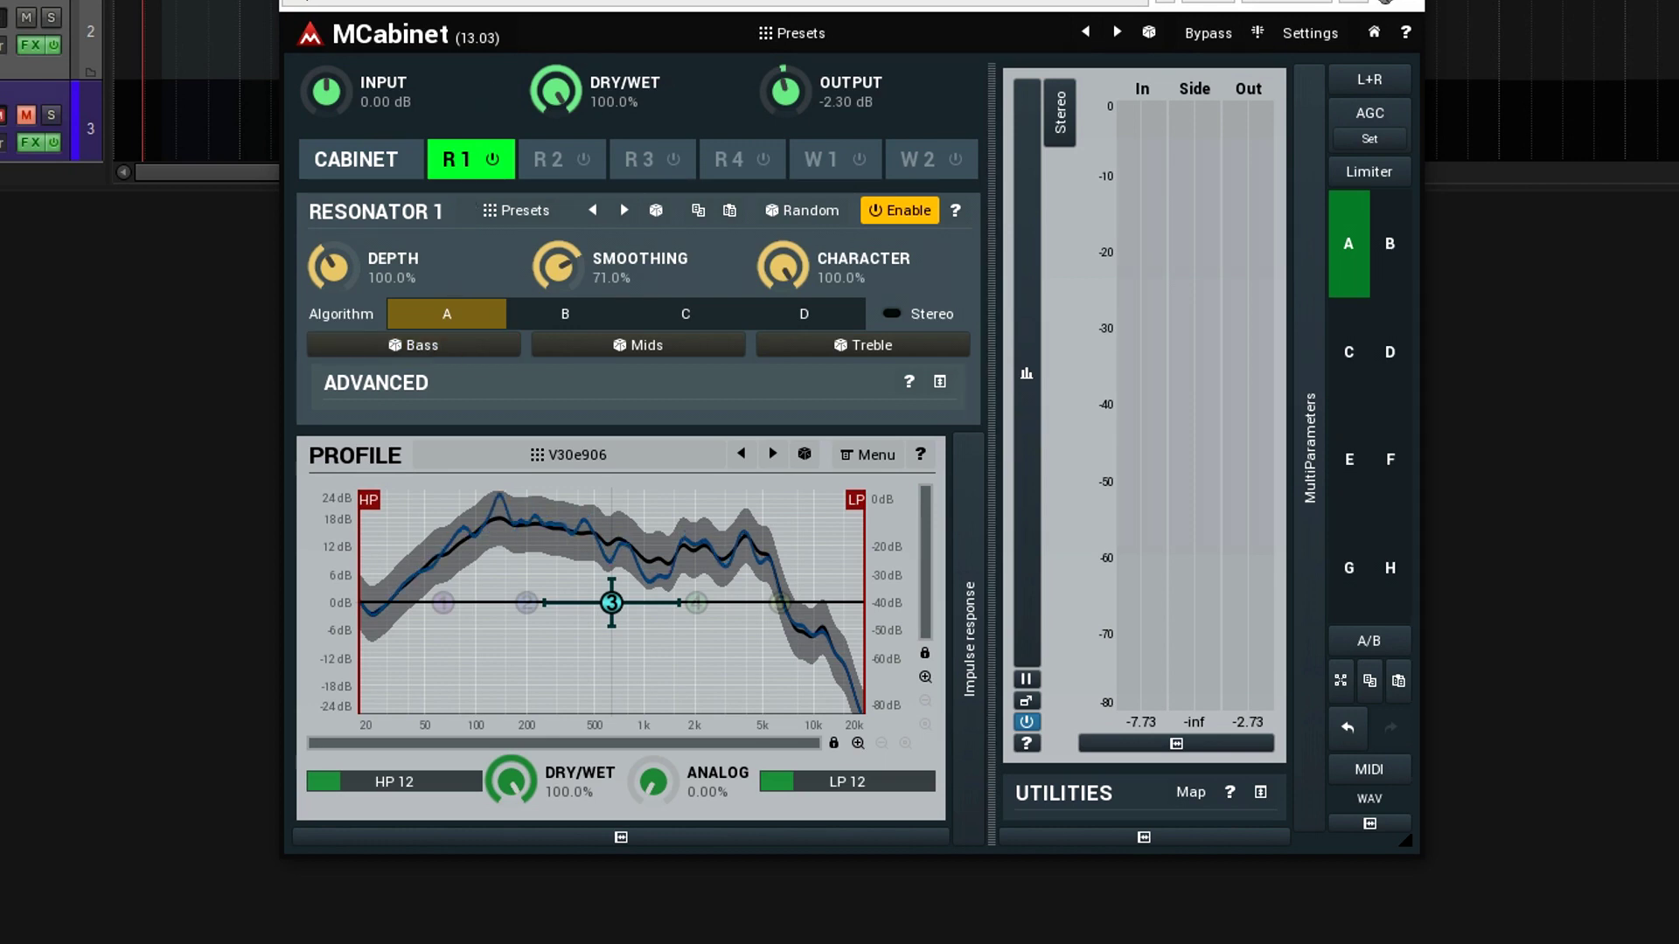
pyautogui.press('space')
pyautogui.click(864, 352)
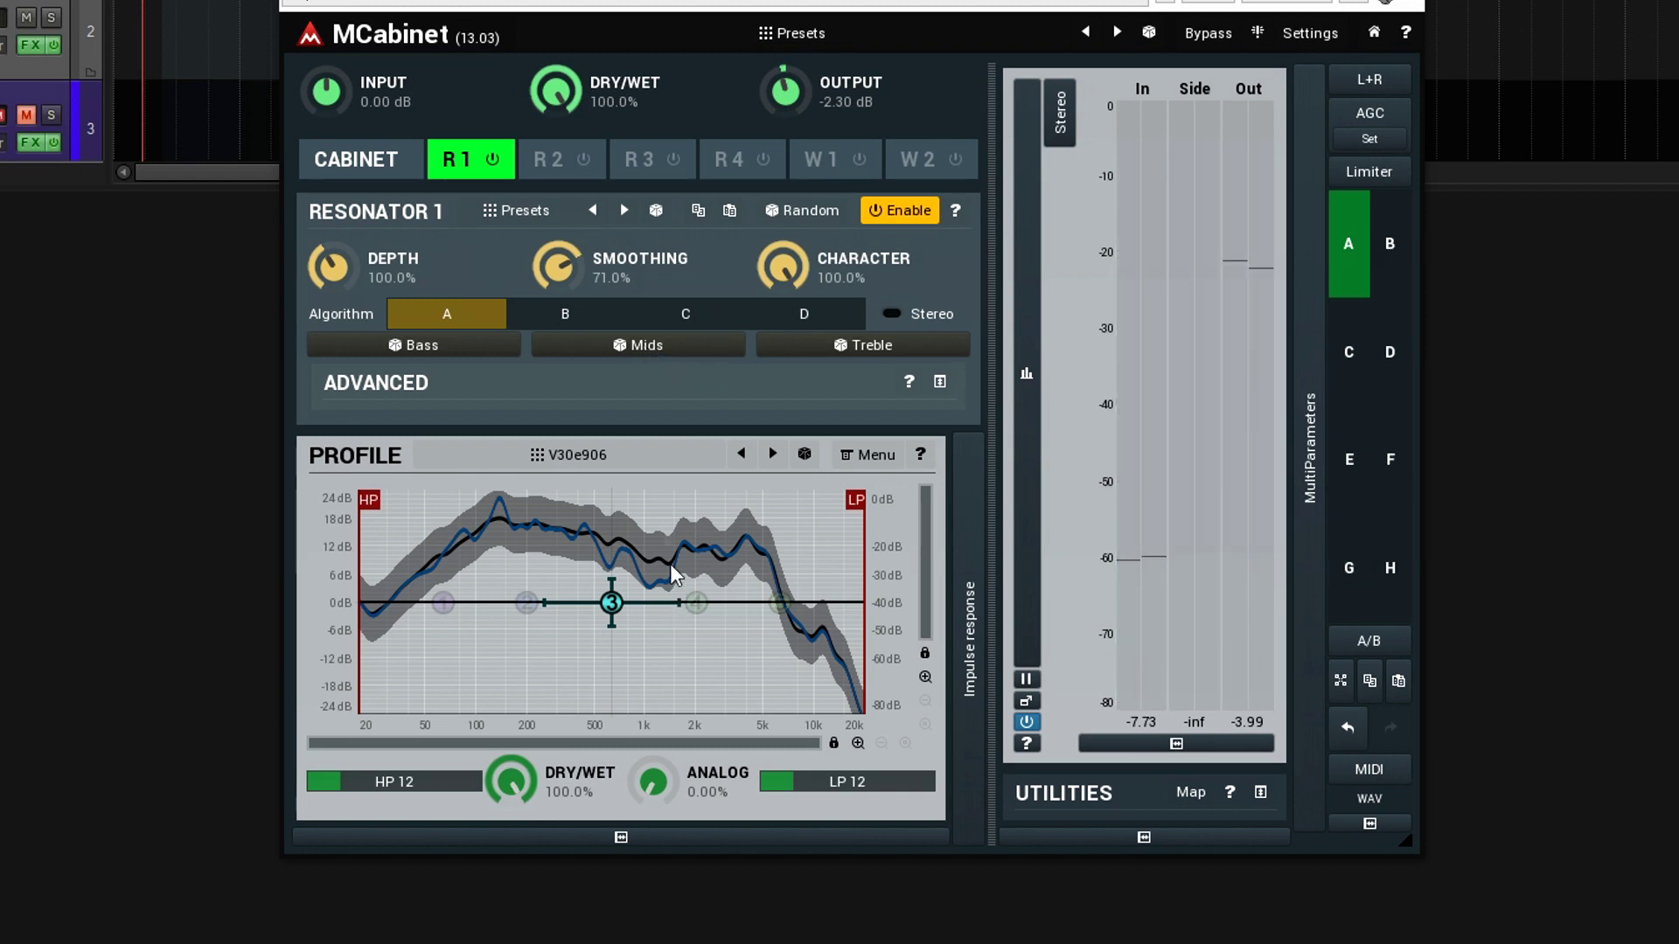
pyautogui.click(644, 350)
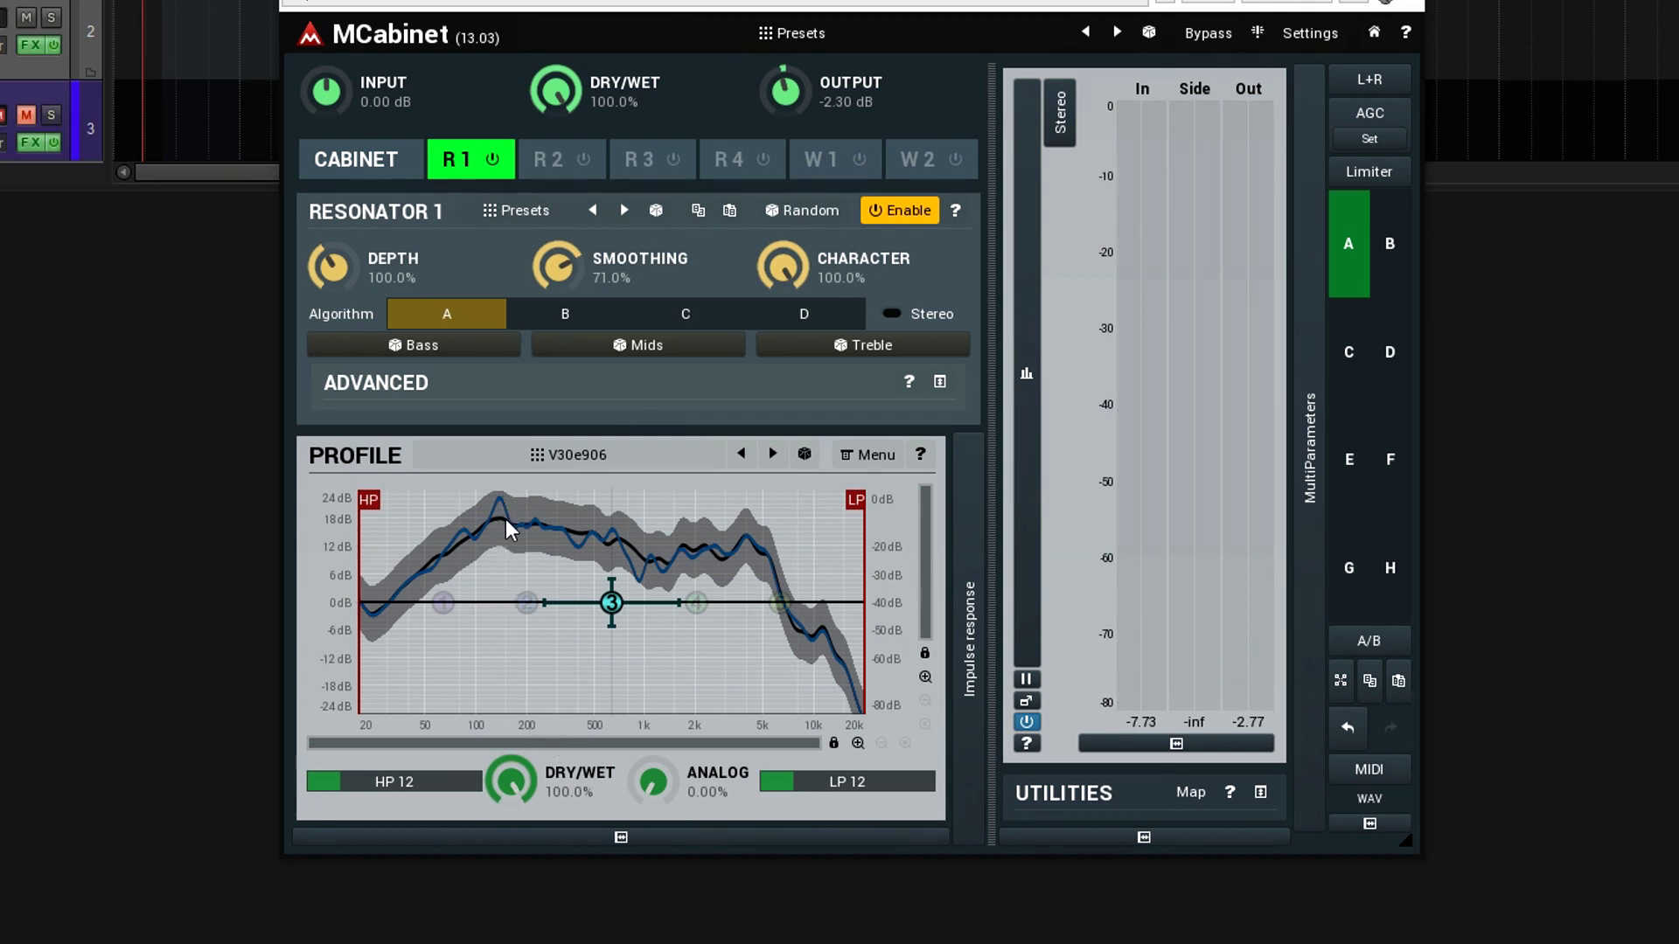
# Expand Resonator 1's advanced settings, set the Bass Decay to 243.2% and listen to the result
pyautogui.click(939, 383)
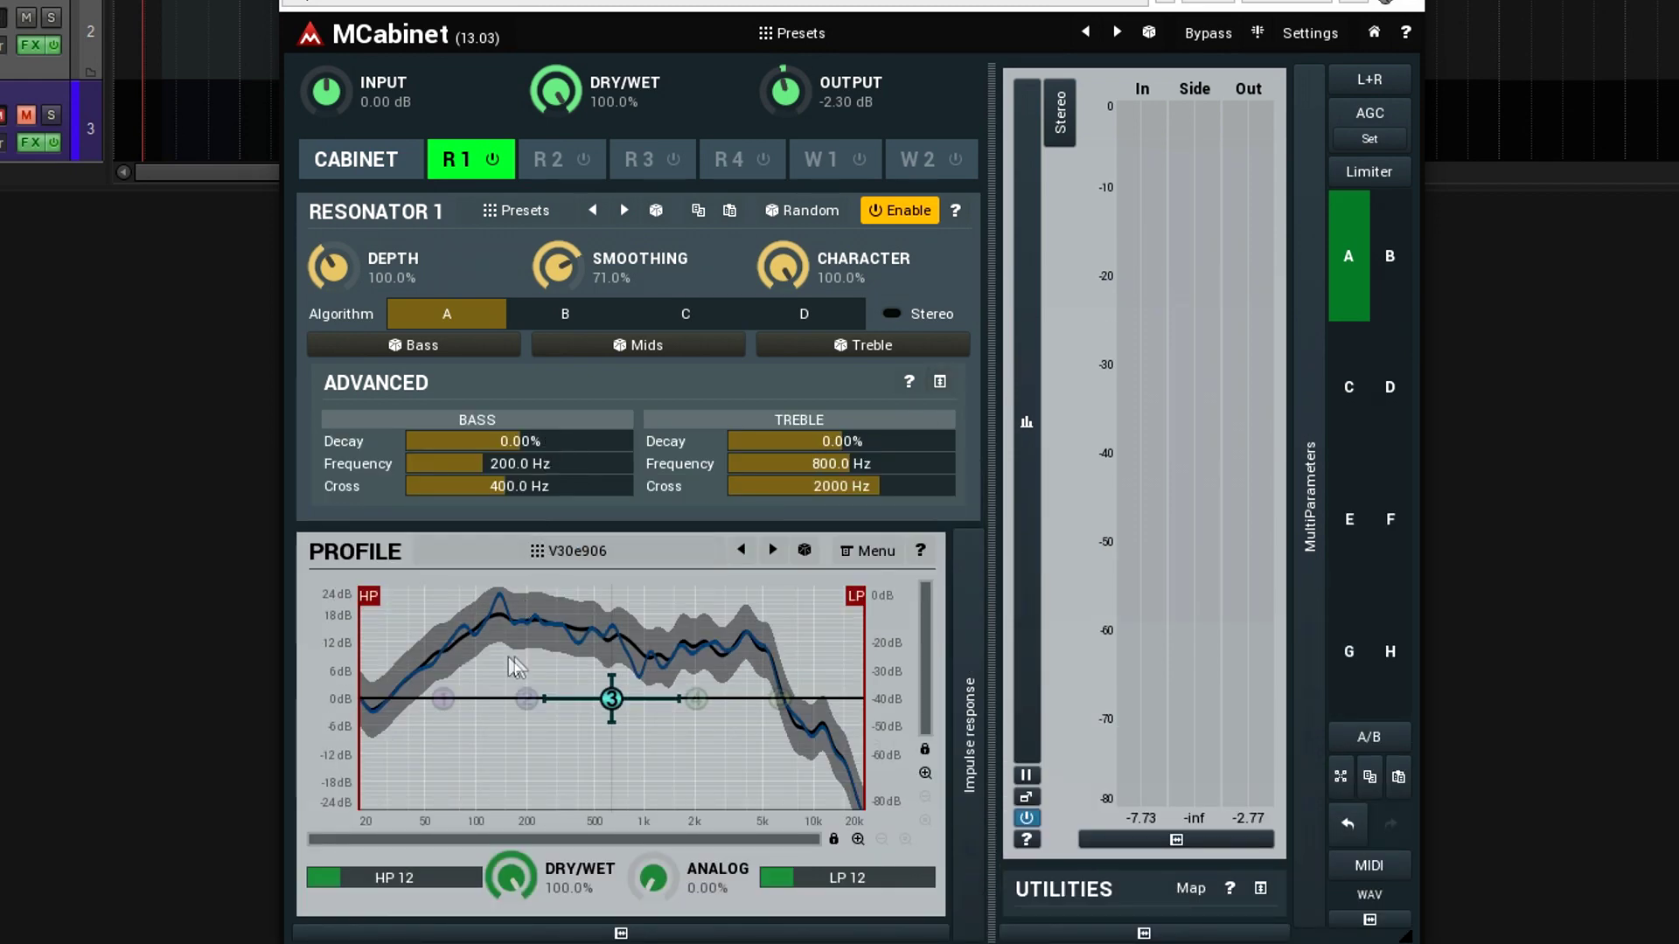
pyautogui.moveTo(550, 445); pyautogui.dragTo(550, 369)
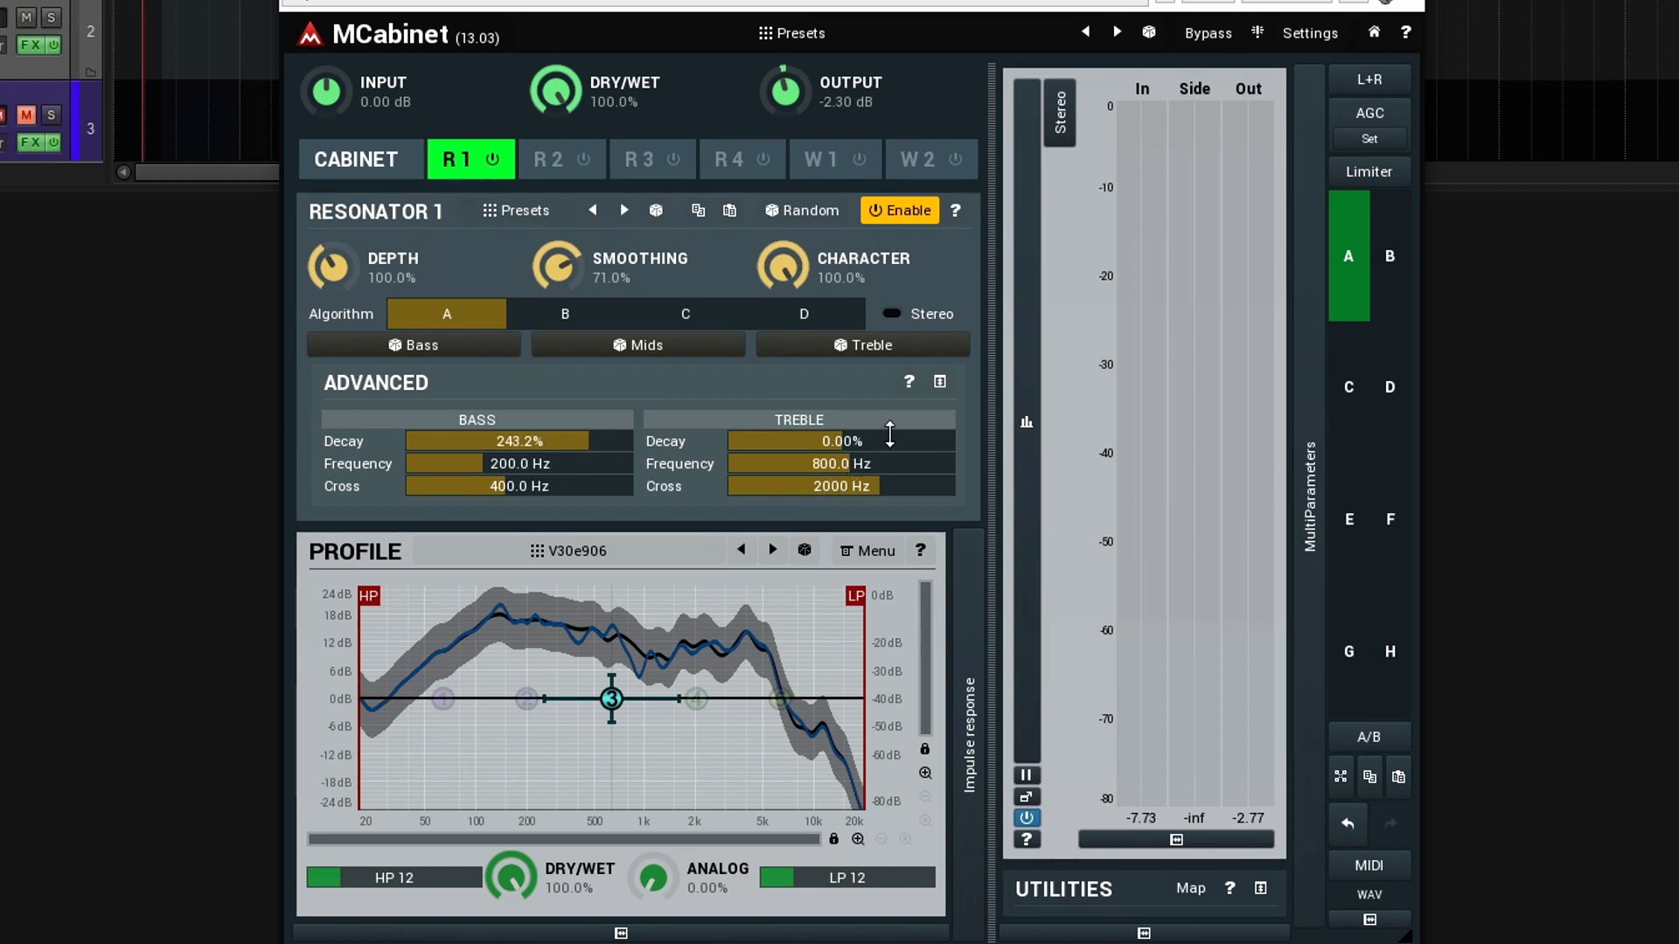
pyautogui.press('space')
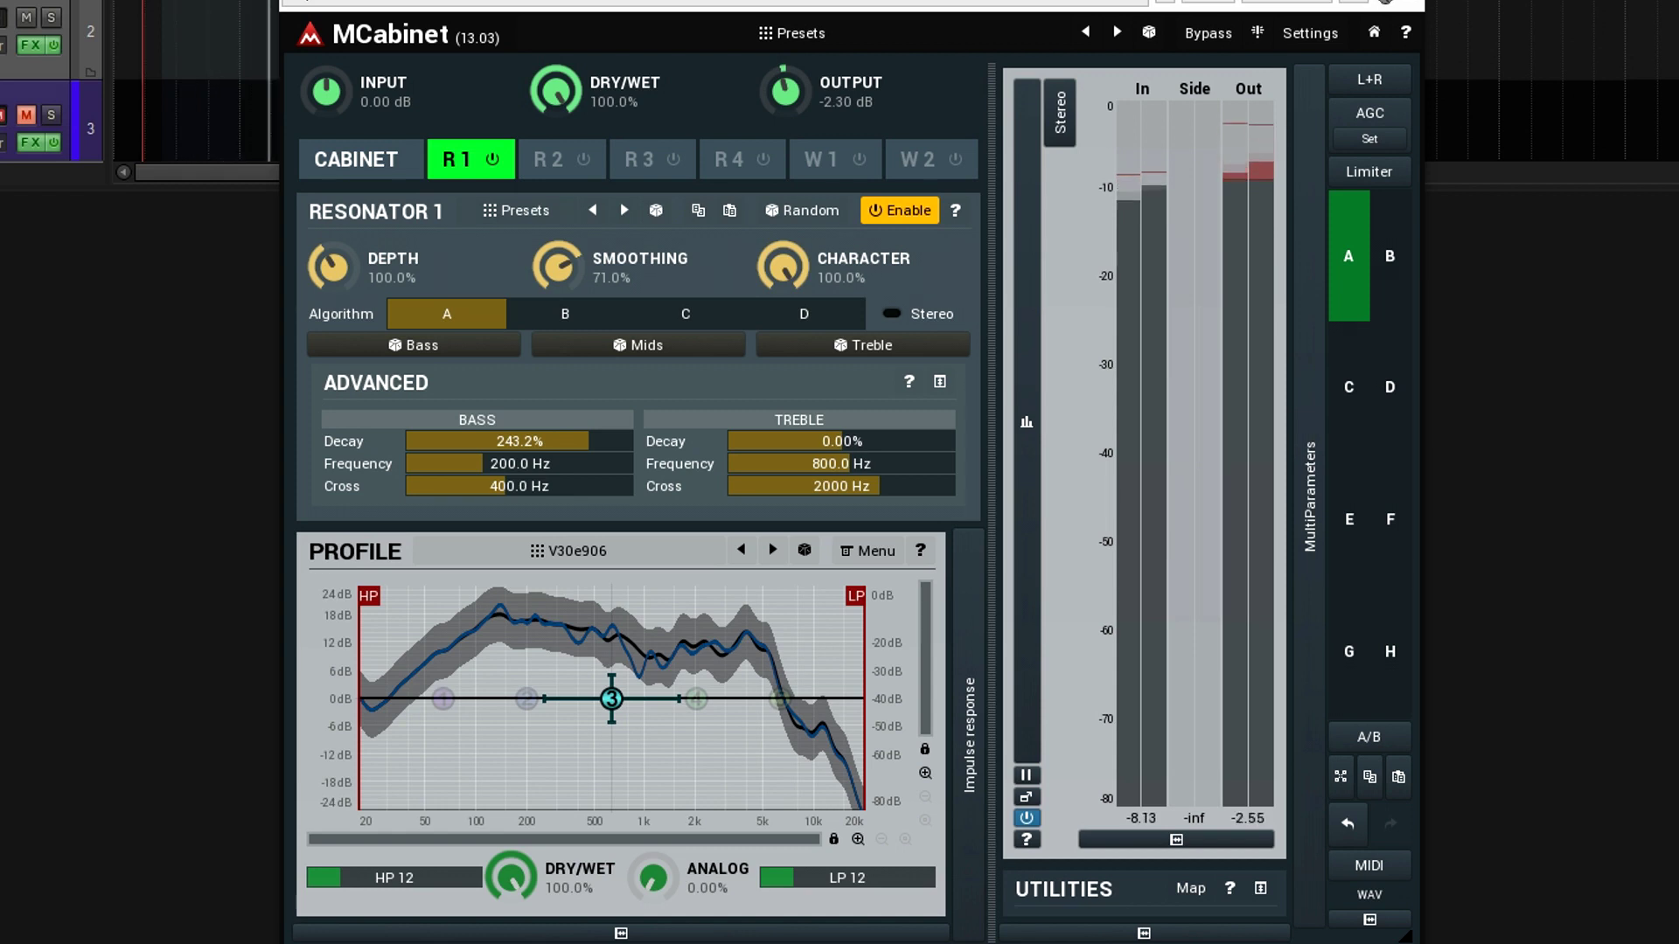
pyautogui.press('space')
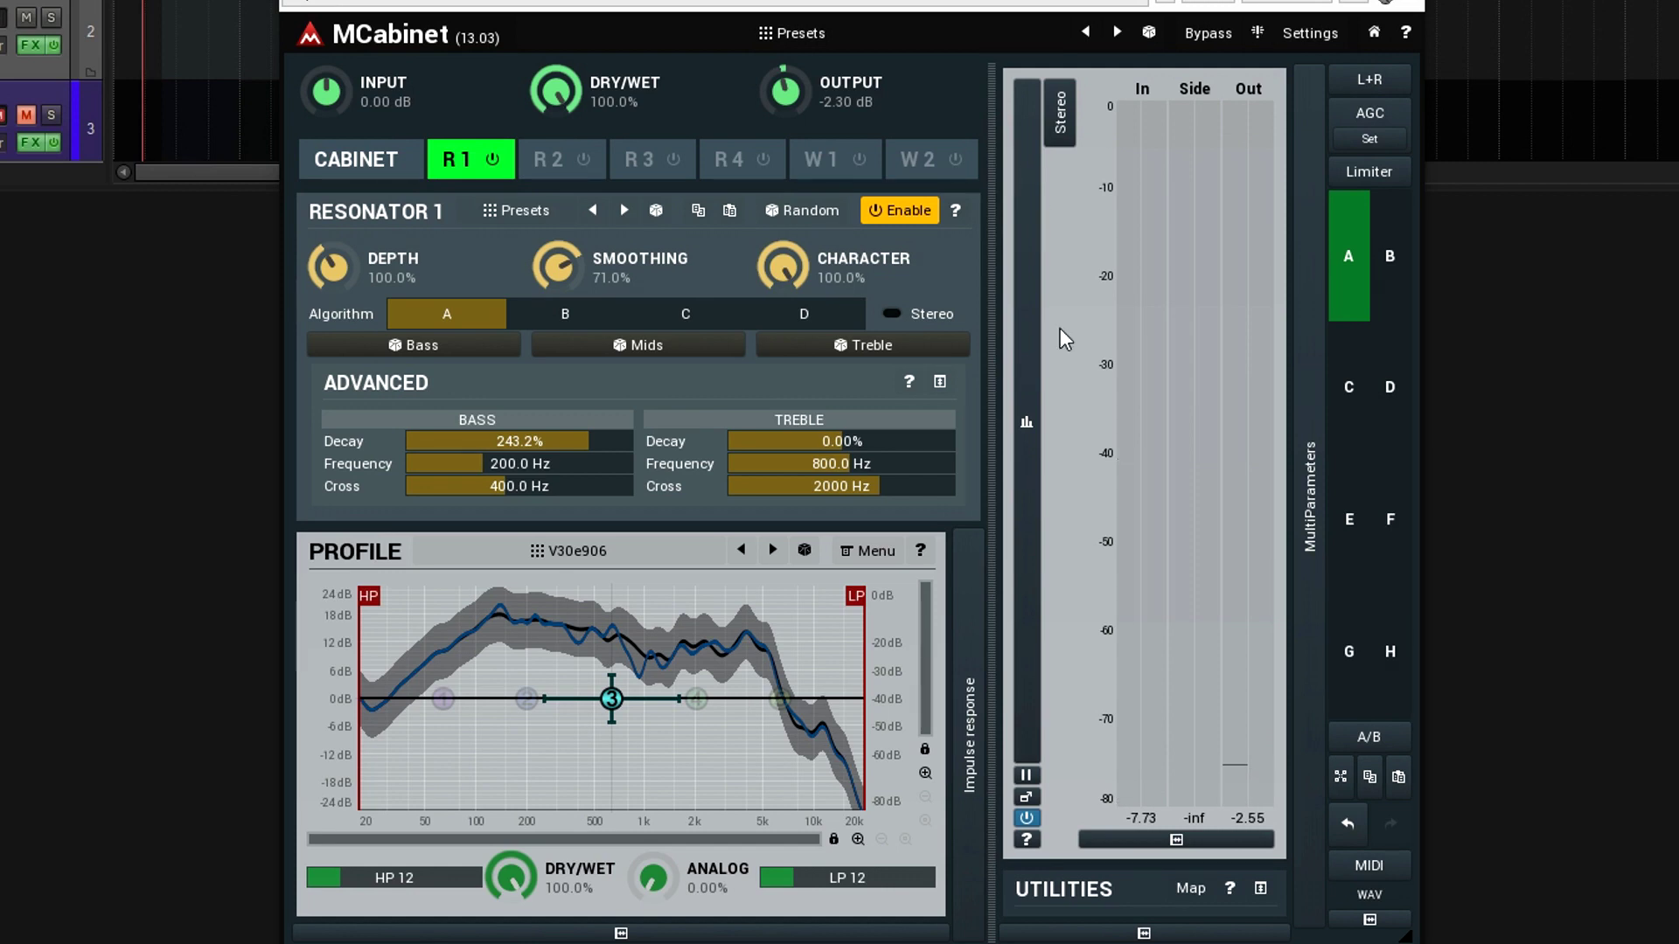
# Try adding Resonator 2 to the cabinet response, and disable it again
pyautogui.click(562, 163)
pyautogui.click(585, 160)
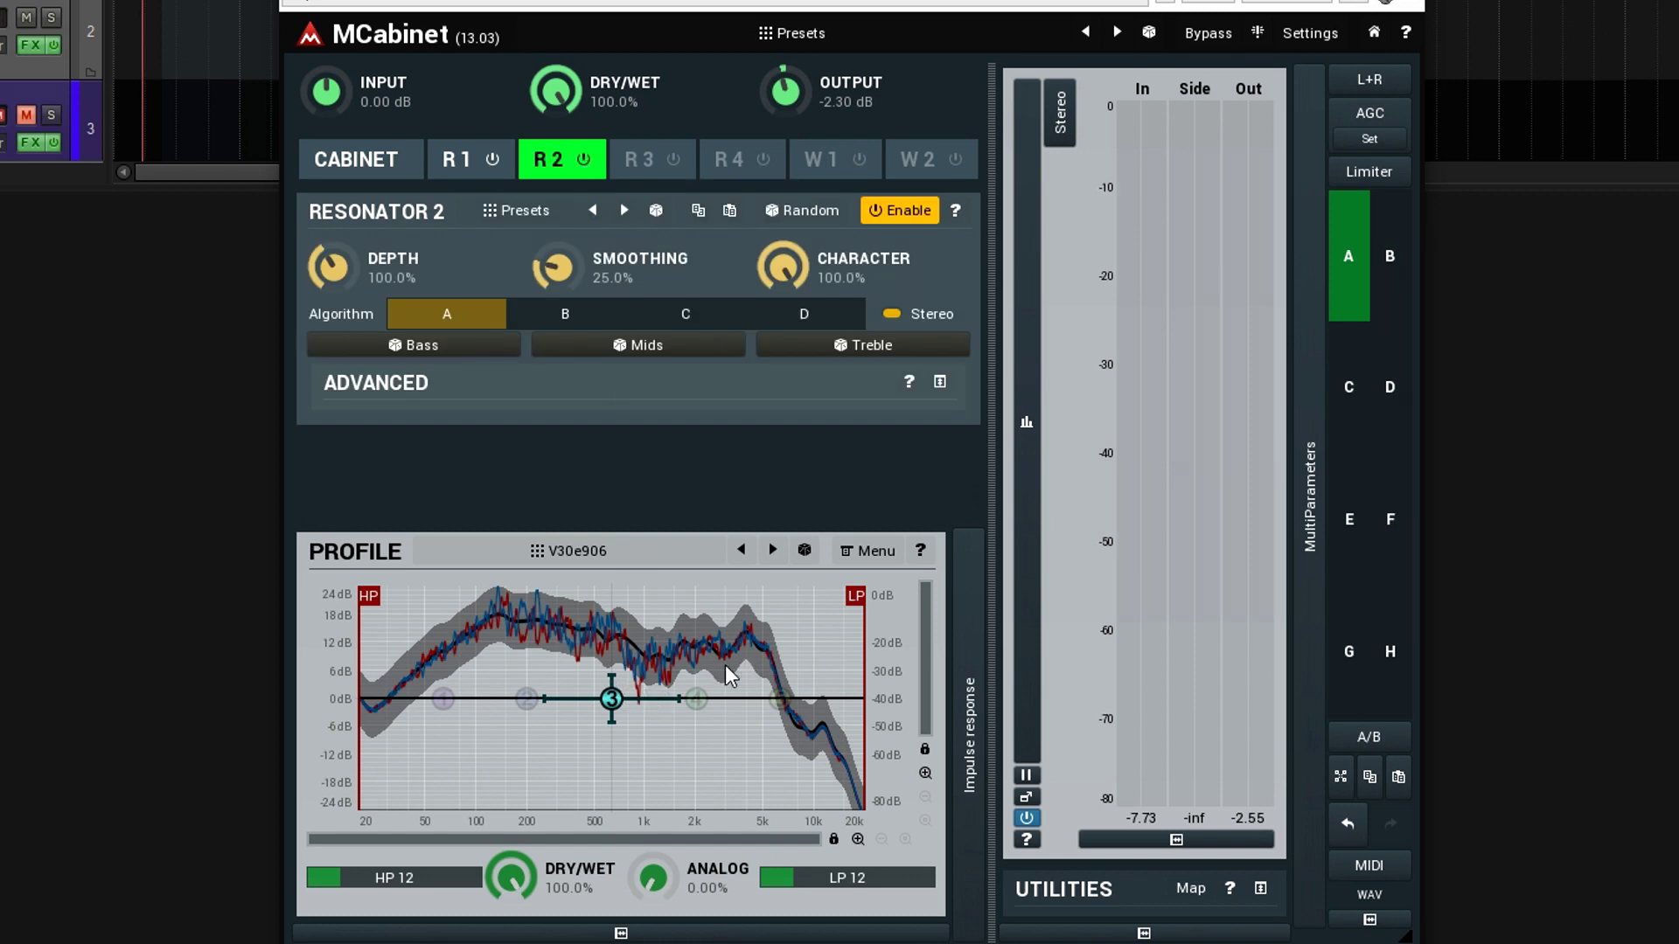
pyautogui.click(587, 159)
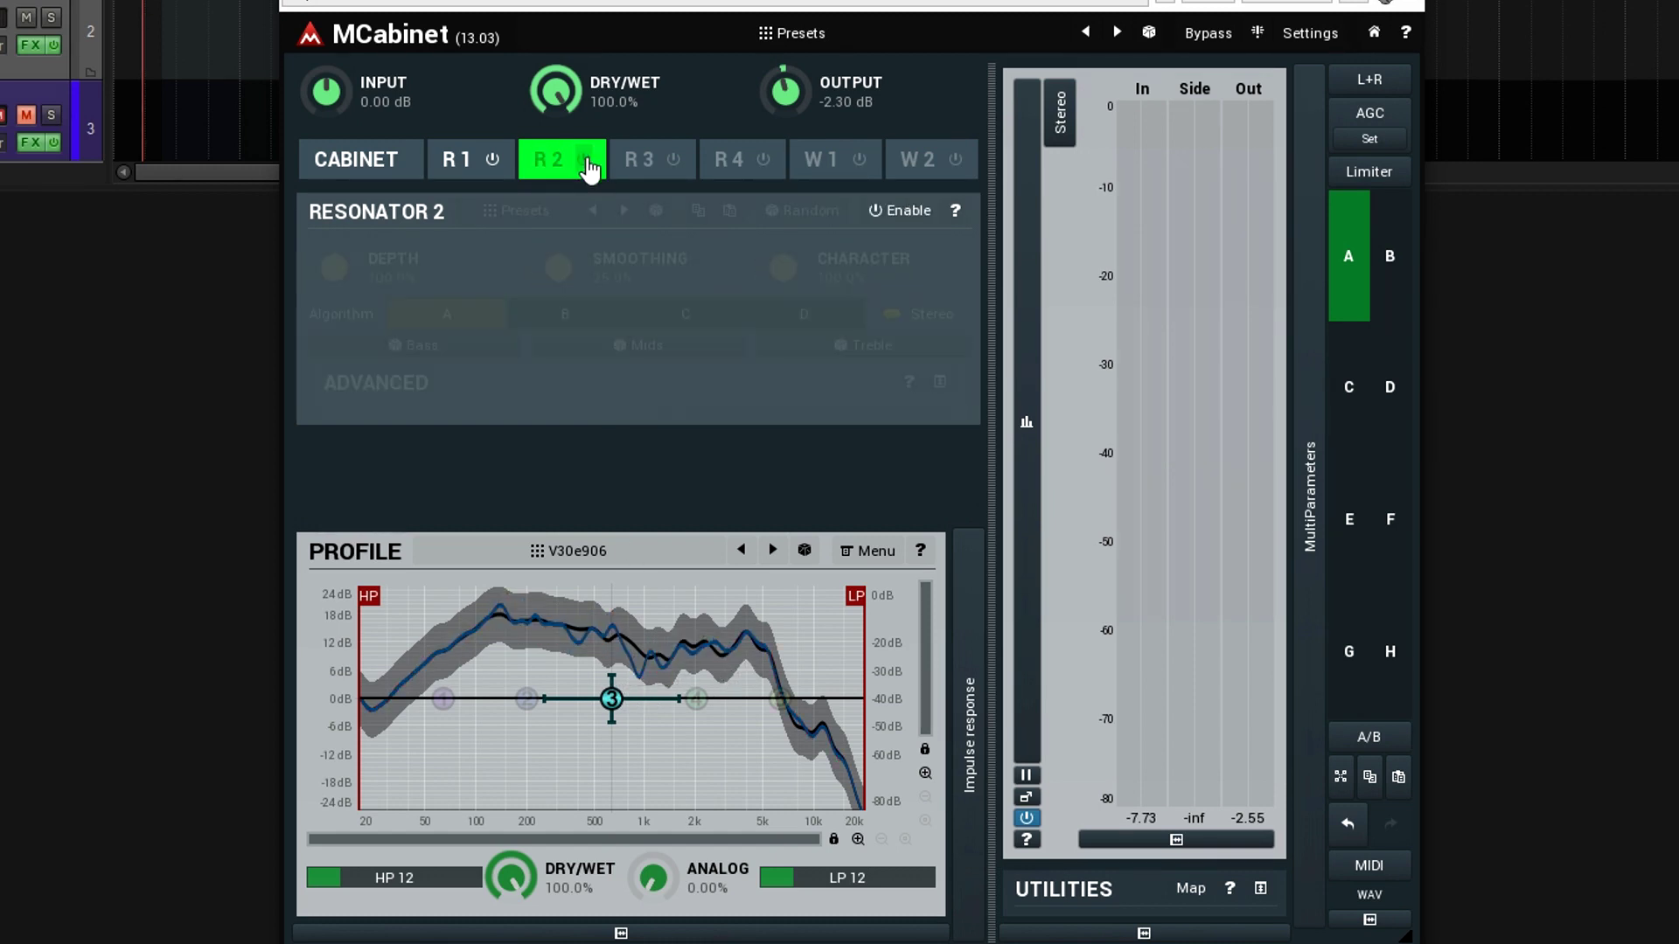
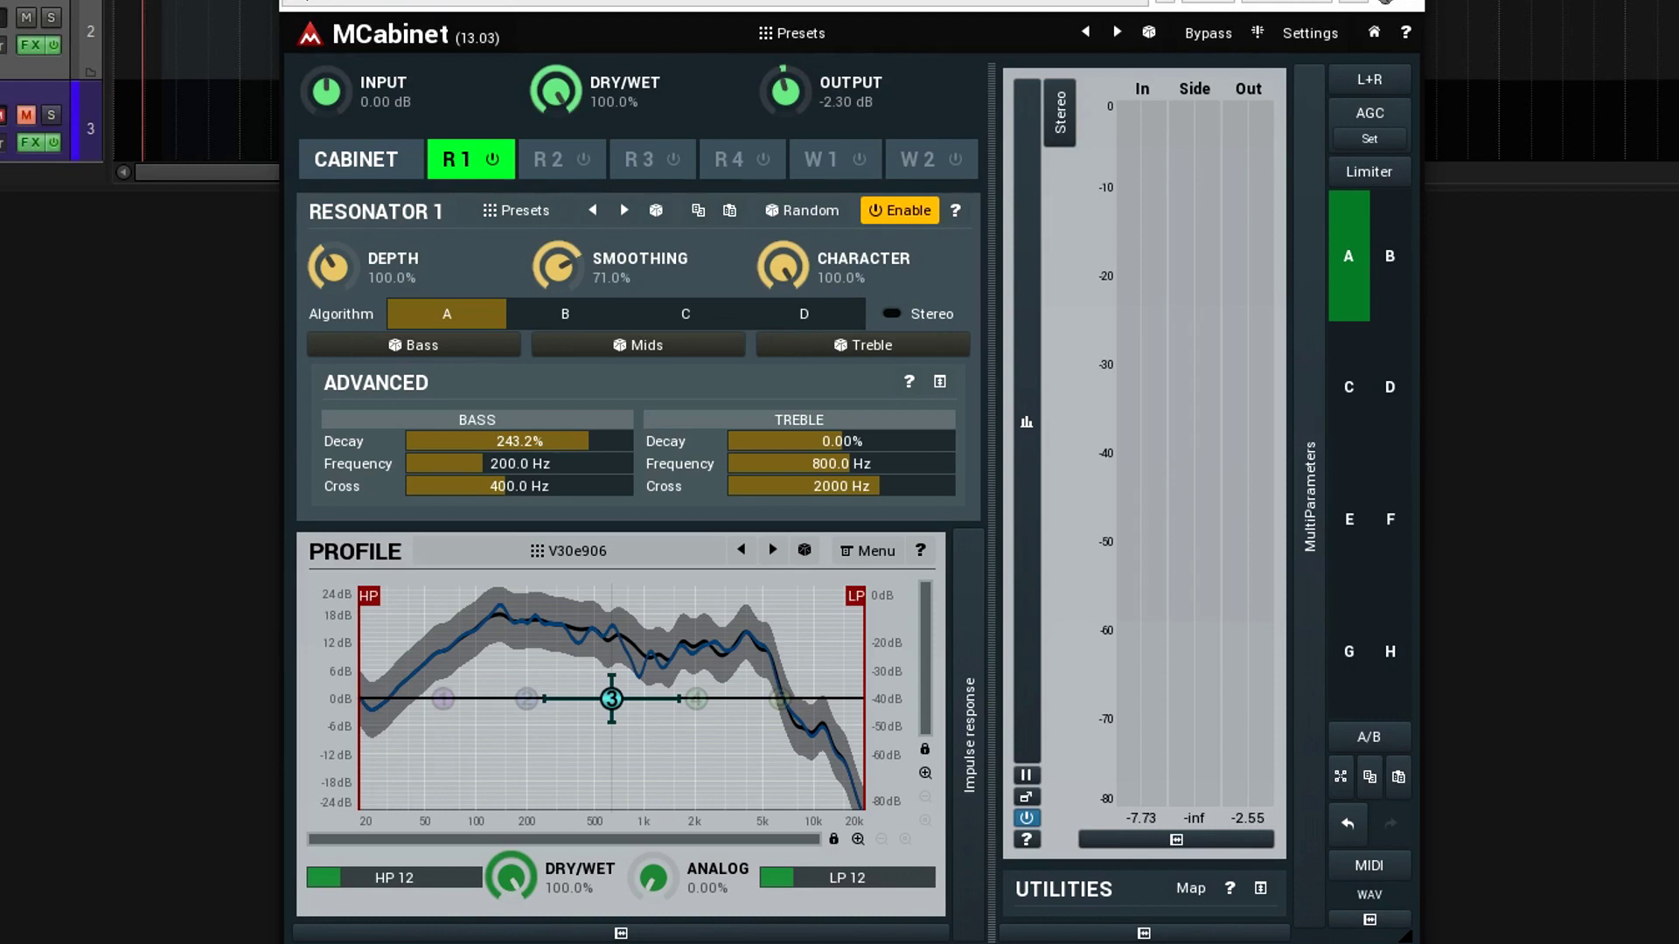
# During playback, move the profile's high-pass filter to about 100 Hz and its low-pass filter to about 7 kHz
pyautogui.press('space')
pyautogui.moveTo(359, 603)
pyautogui.mouseDown()
pyautogui.moveTo(543, 597)
pyautogui.moveTo(476, 592)
pyautogui.mouseUp()
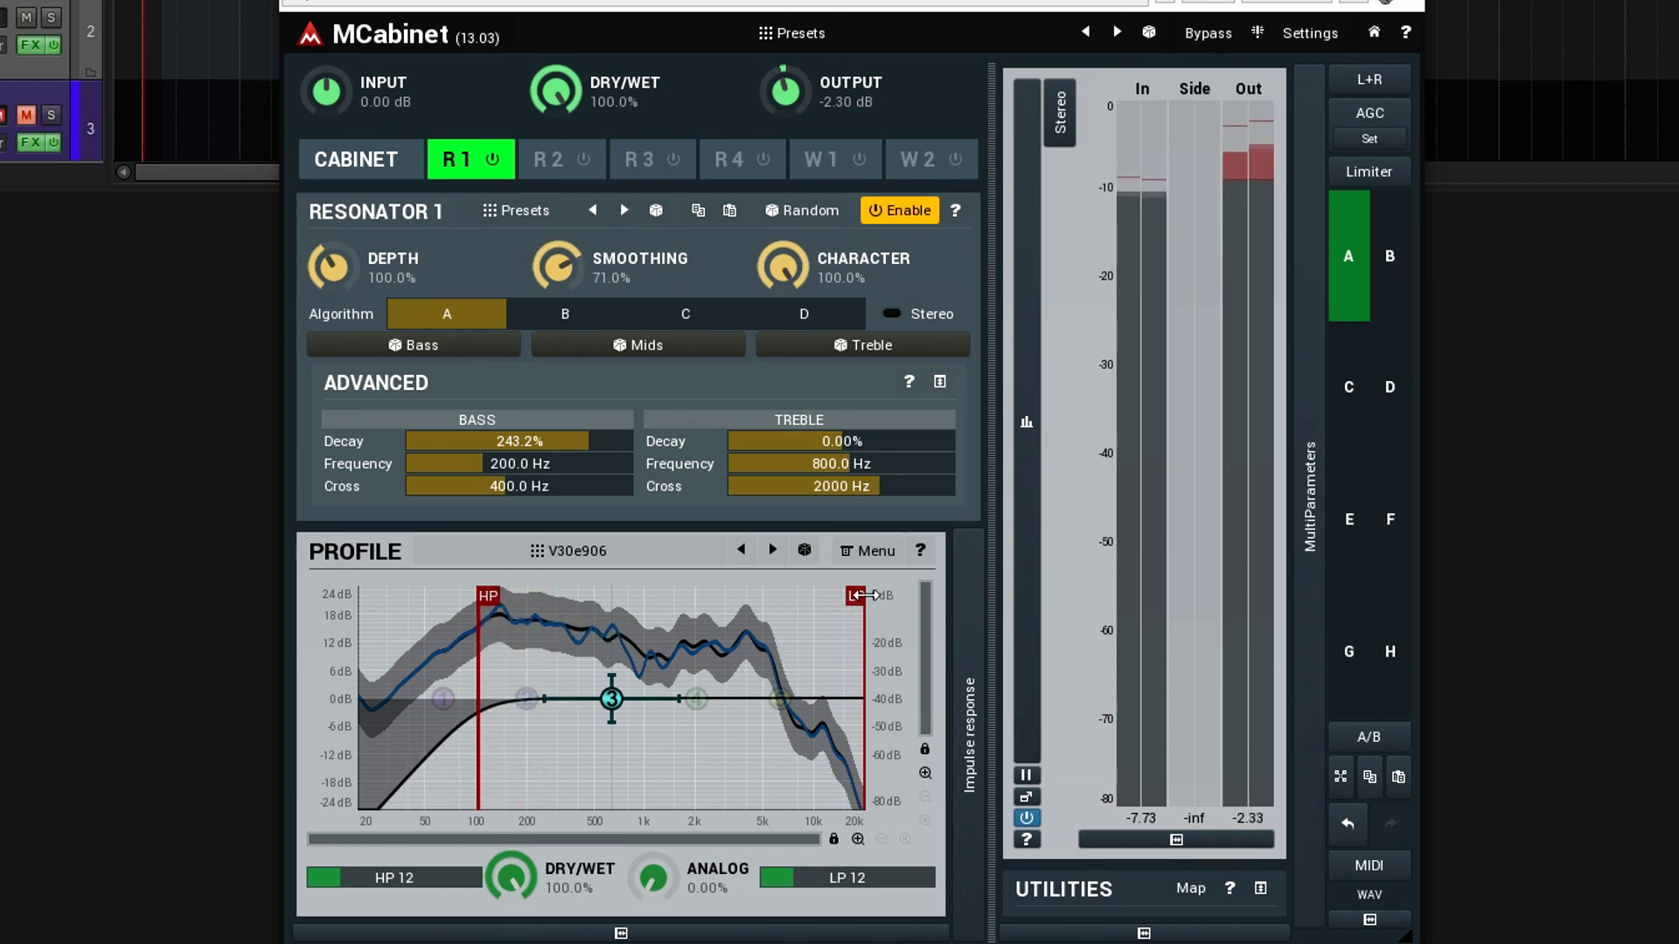
pyautogui.moveTo(865, 596); pyautogui.dragTo(789, 626)
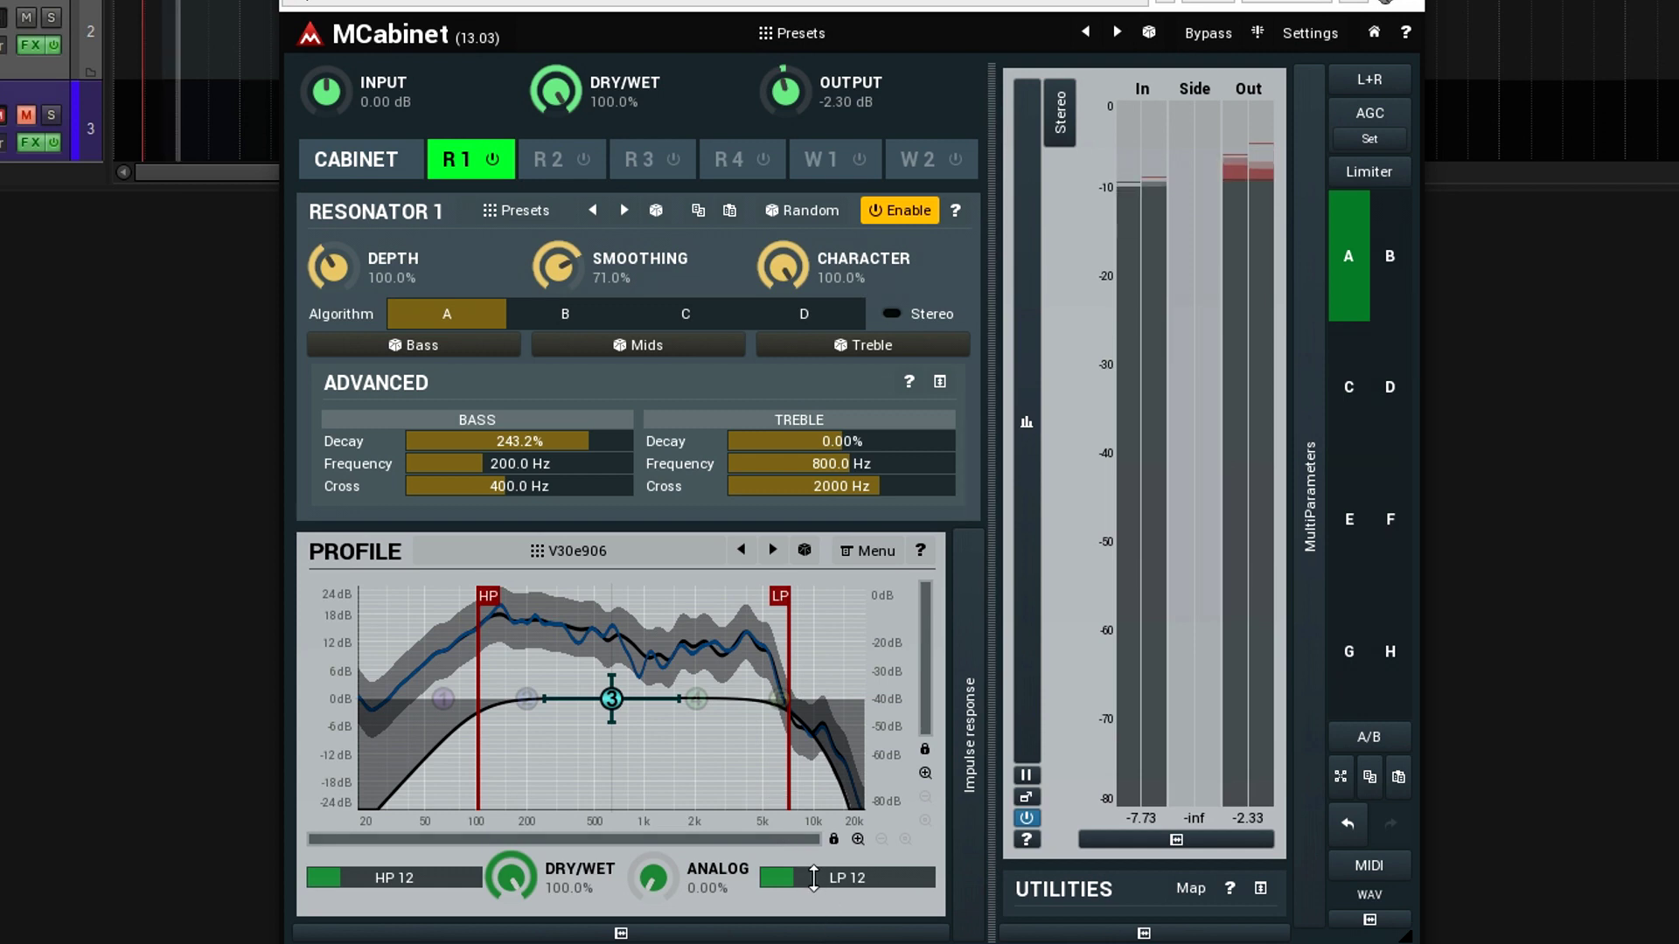
# Compare low-pass slopes 24 and 12, keep LP 12, and lower the low-pass frequency to about 6078 Hz
pyautogui.moveTo(813, 877)
pyautogui.mouseDown()
pyautogui.moveTo(813, 913)
pyautogui.moveTo(813, 875)
pyautogui.mouseUp()
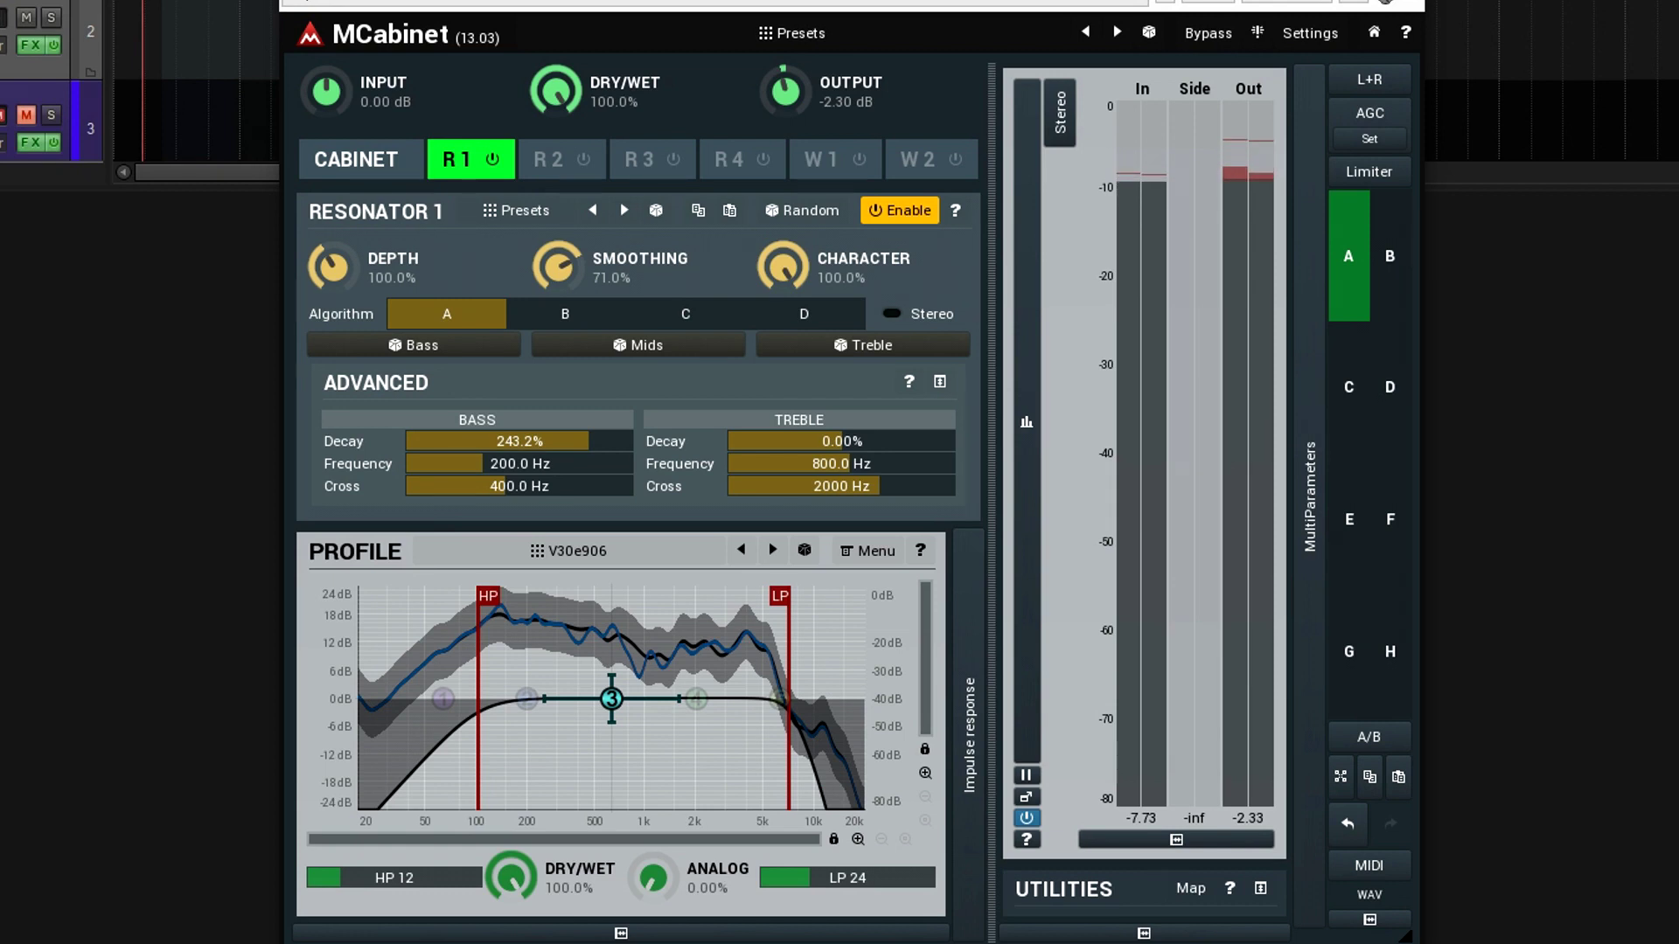
pyautogui.moveTo(813, 874); pyautogui.dragTo(813, 883)
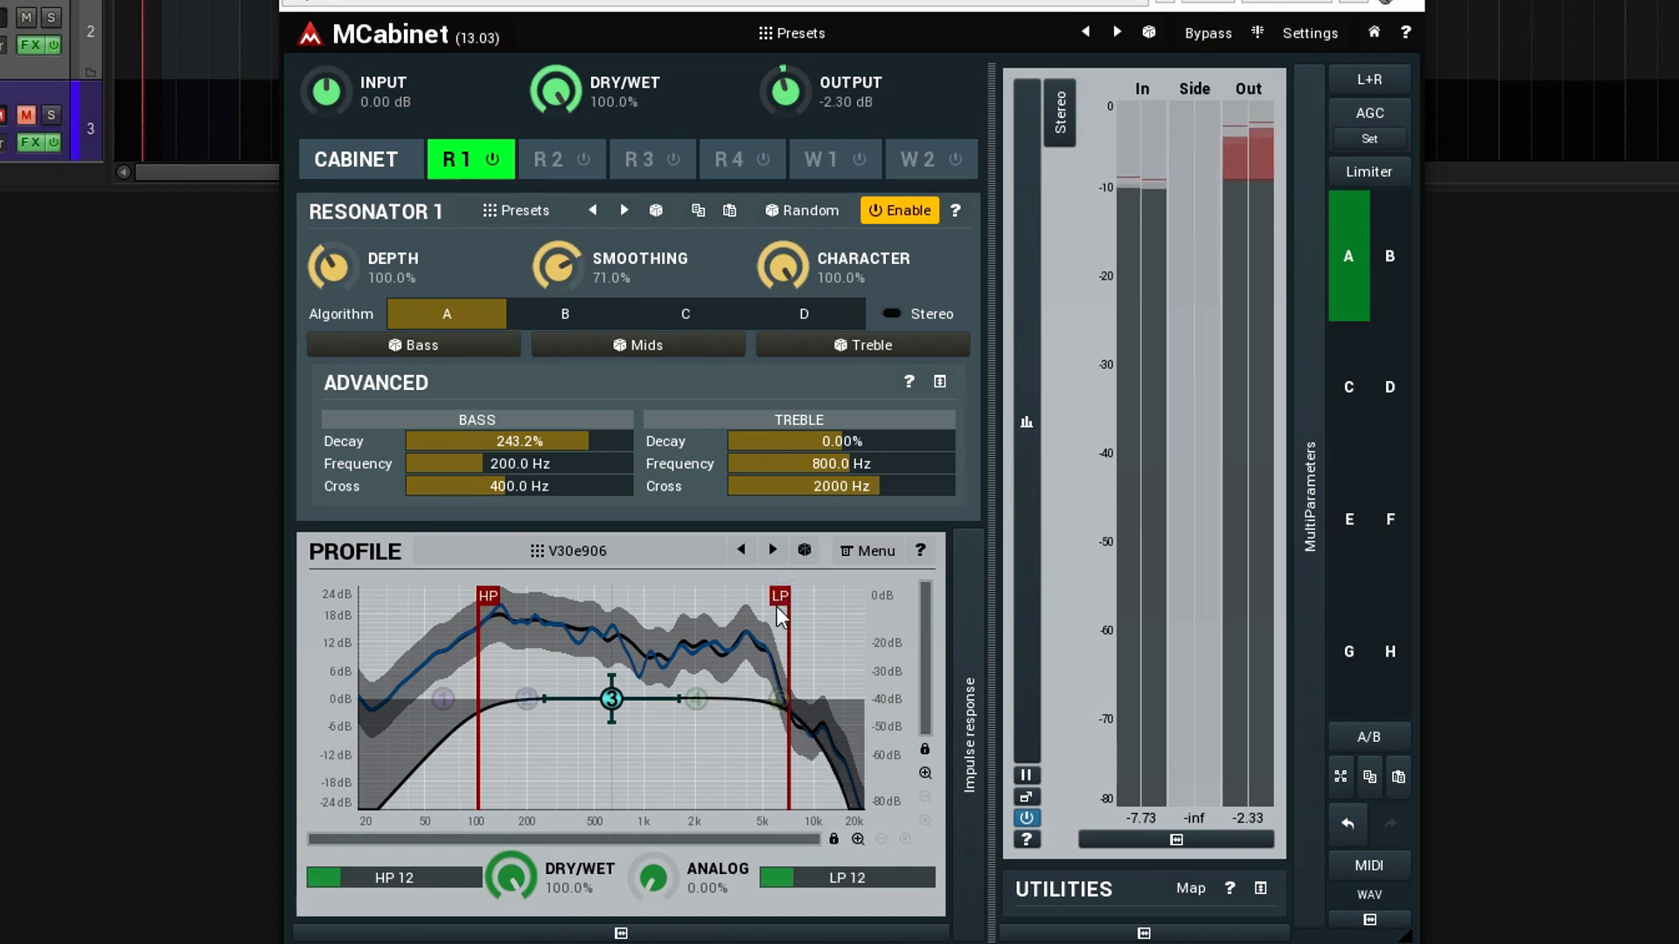
pyautogui.moveTo(775, 601); pyautogui.dragTo(777, 597)
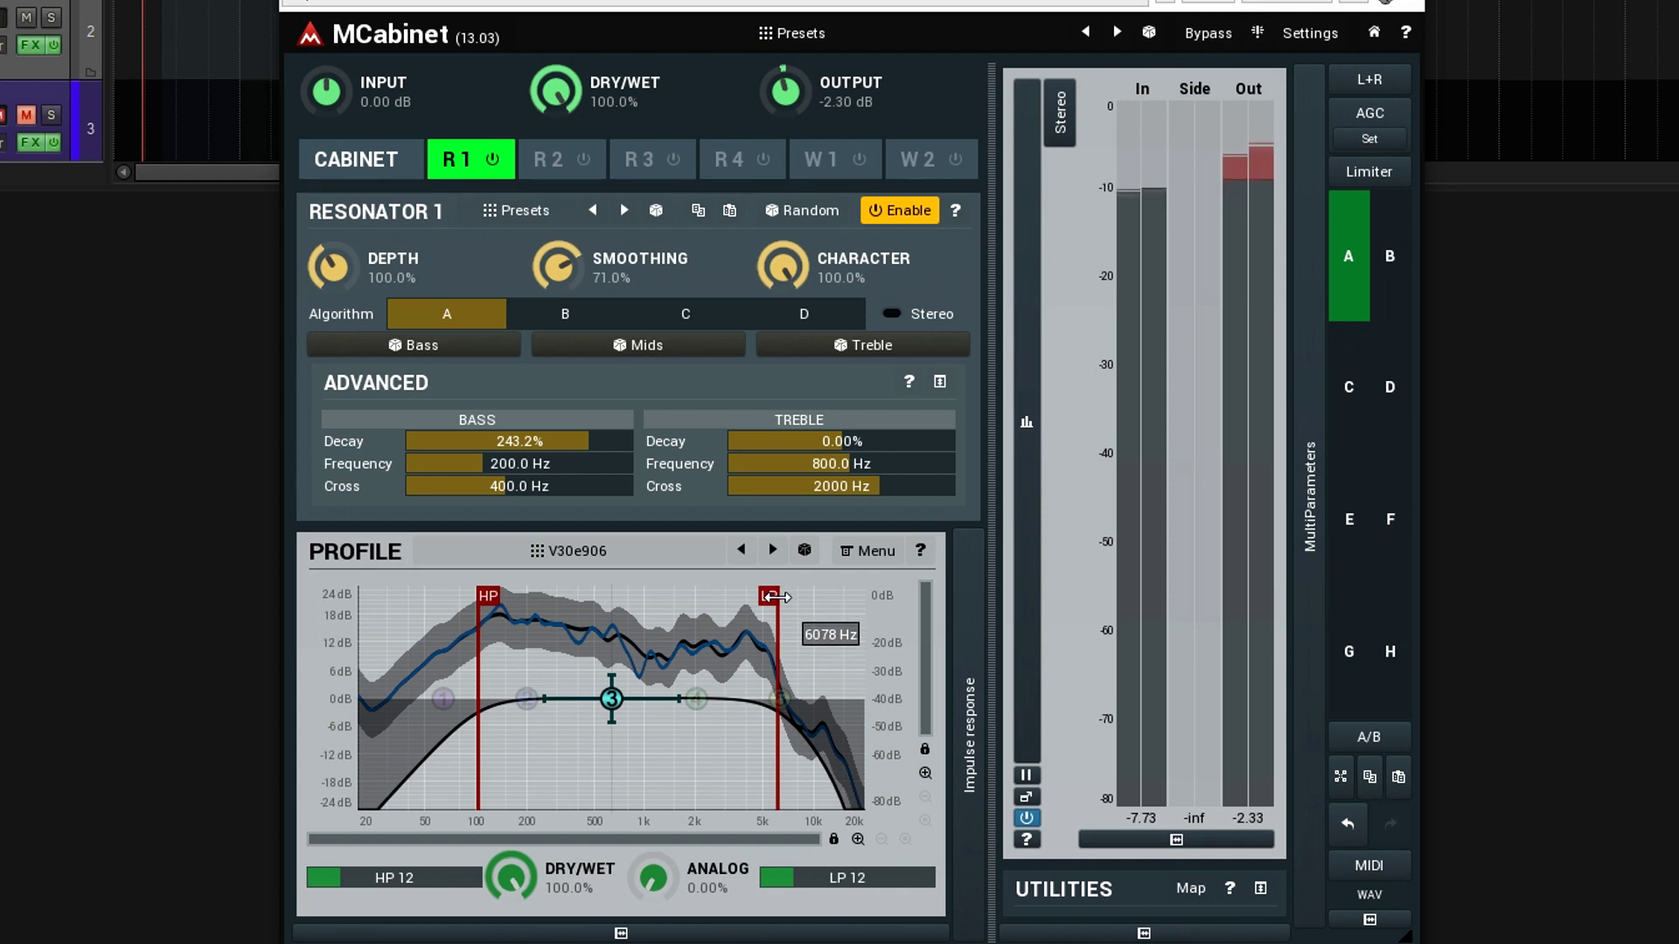
# Cut profile EQ band 3 by about 3.2 dB near 361 Hz and boost band 4 slightly around 1.4 kHz
pyautogui.moveTo(610, 697)
pyautogui.moveTo(610, 697); pyautogui.dragTo(570, 714)
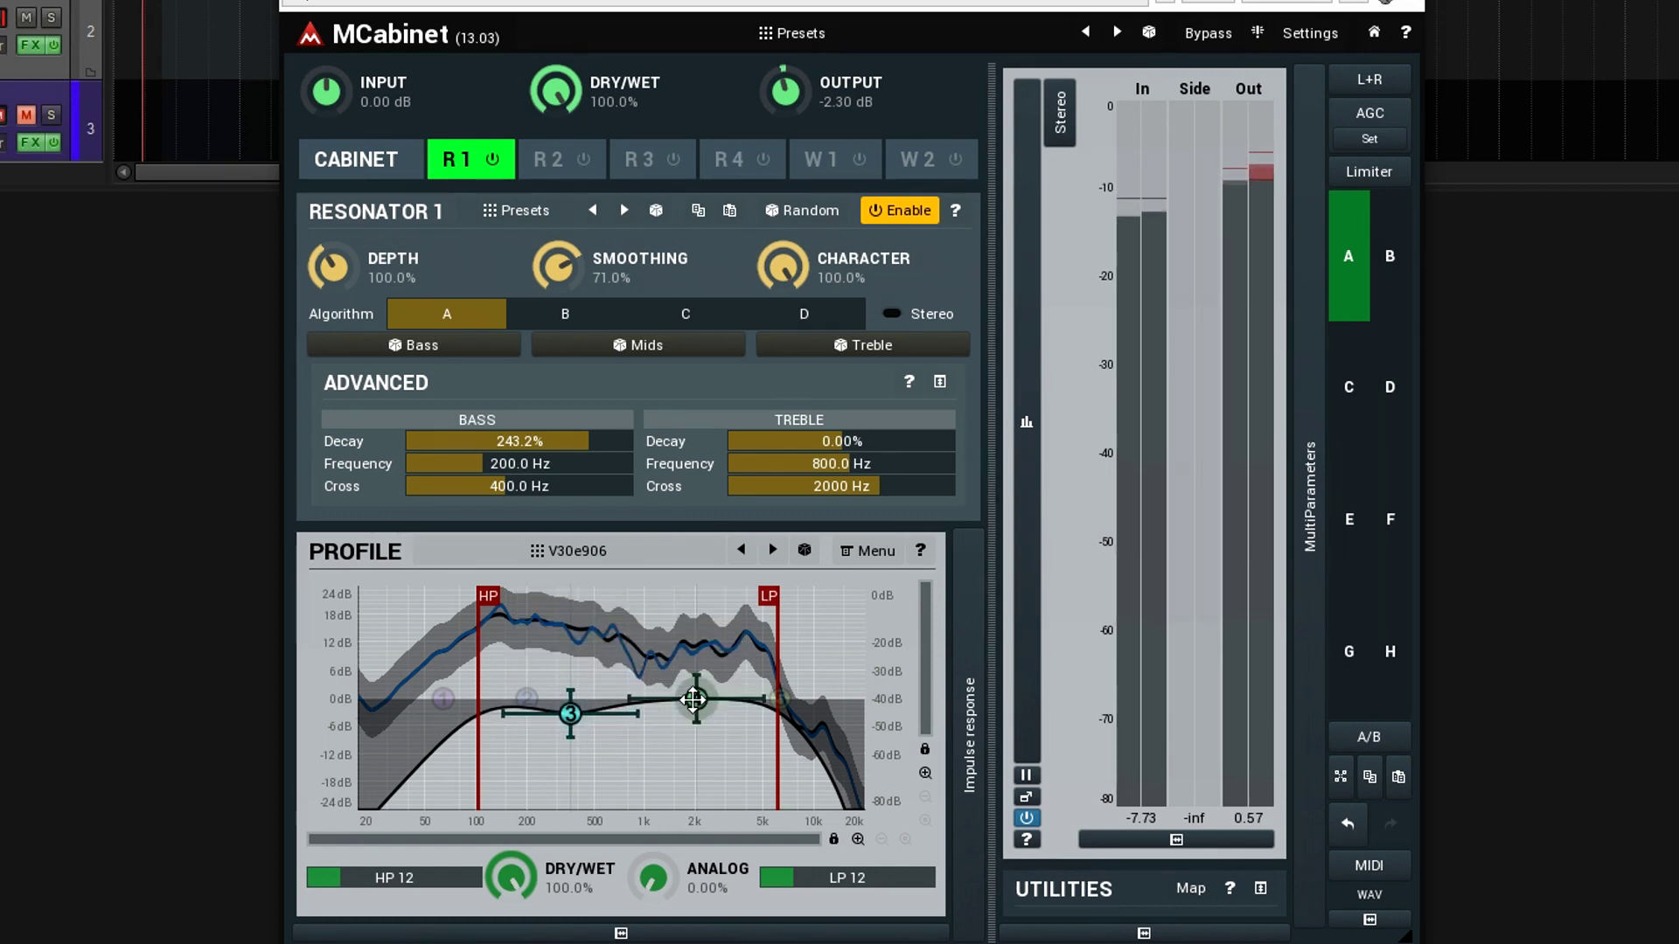
pyautogui.moveTo(693, 699); pyautogui.dragTo(668, 684)
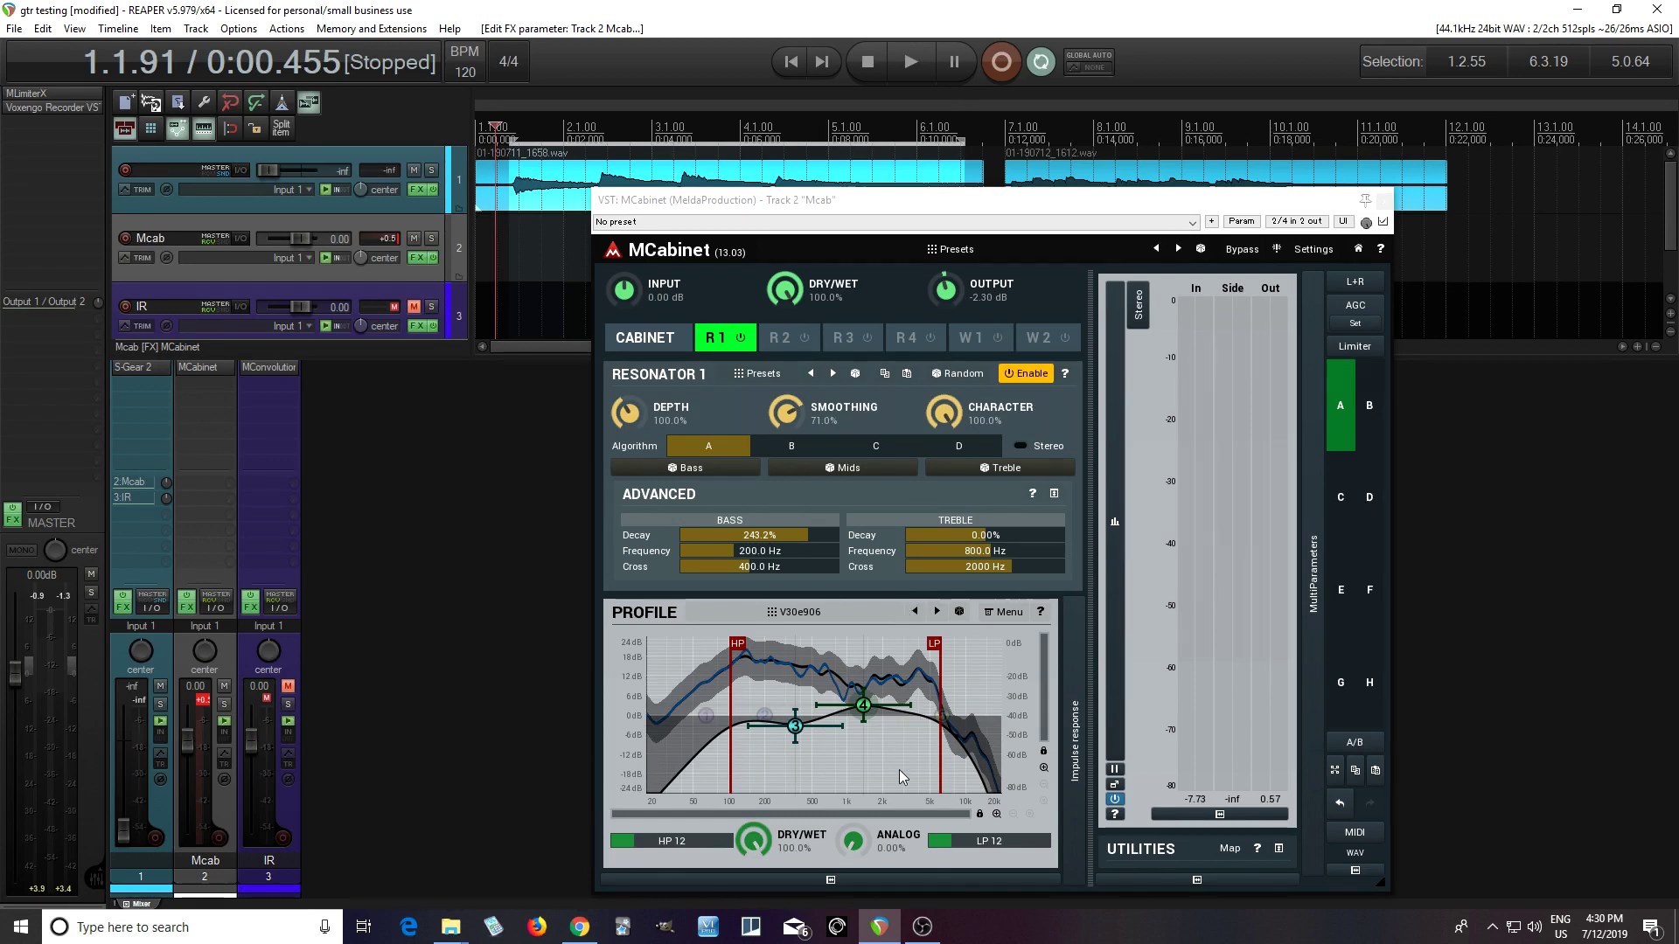
# Check the detailed settings of EQ band 3 and move the plug-in window down to uncover the audio items
pyautogui.doubleClick(795, 726)
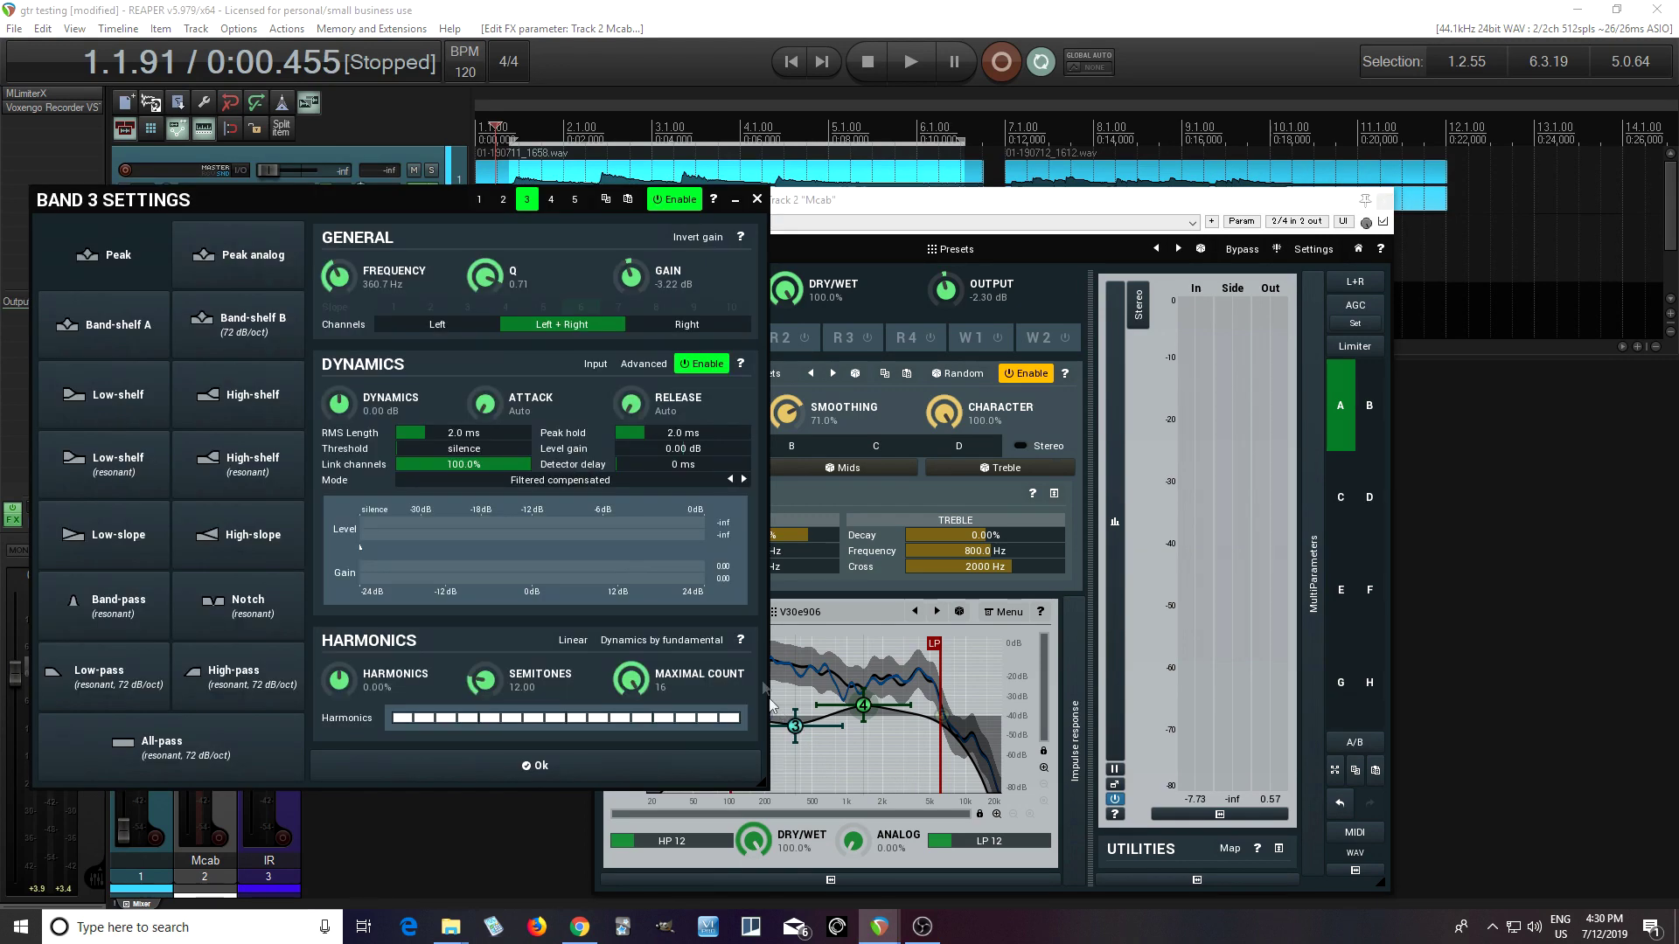
pyautogui.click(757, 200)
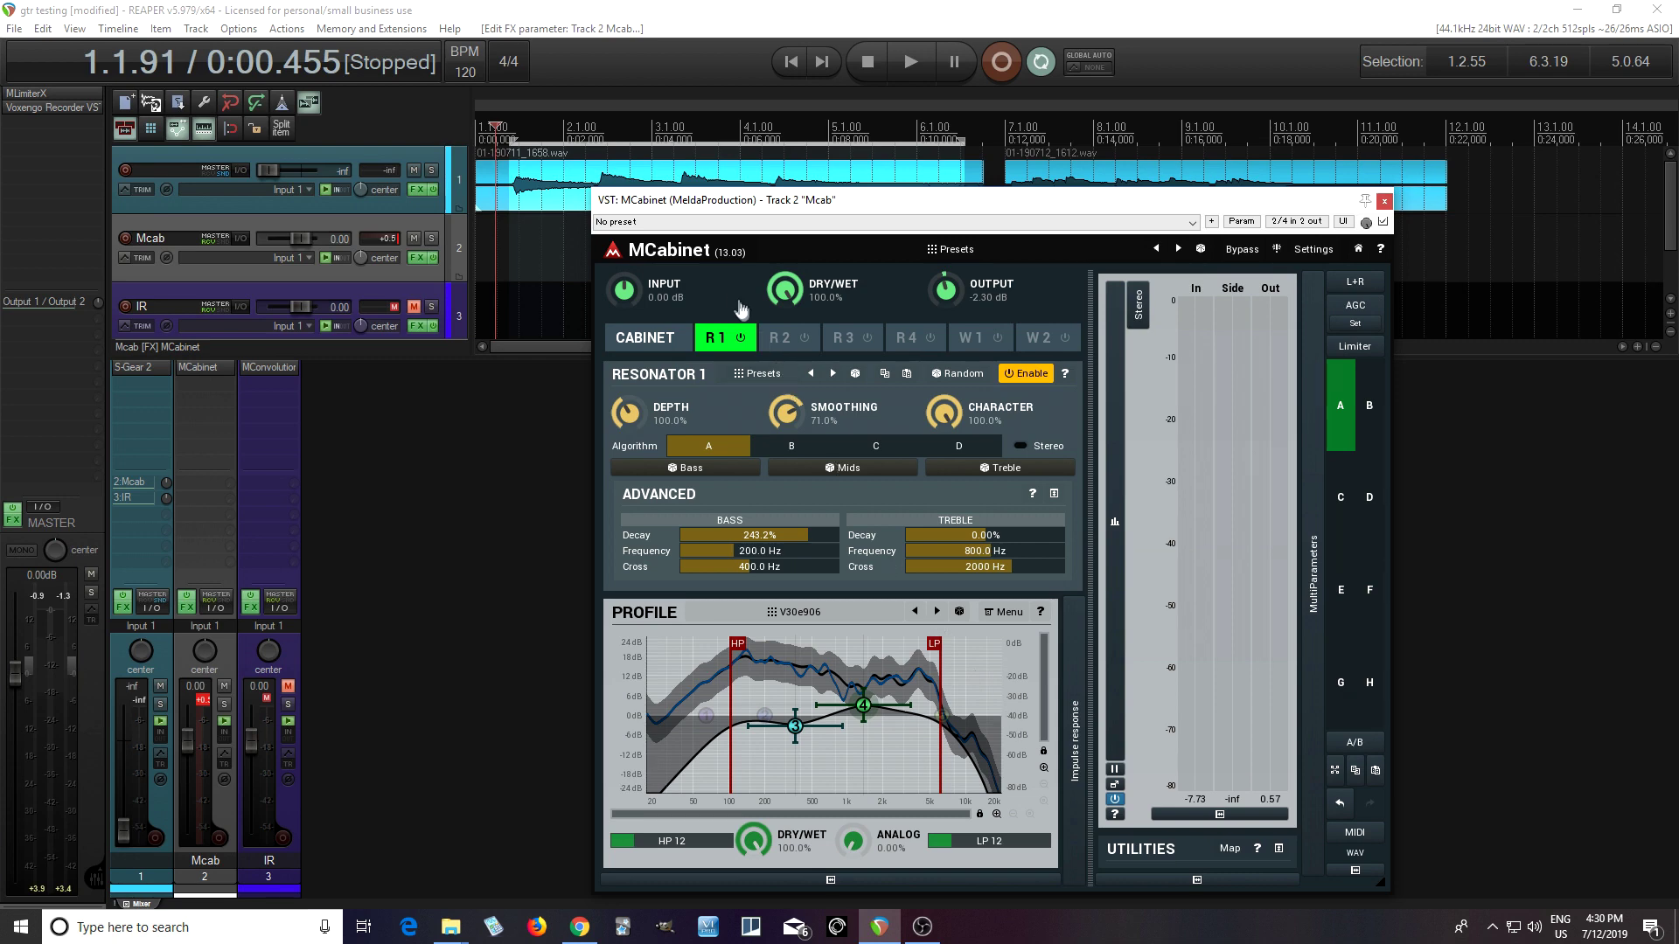
pyautogui.moveTo(813, 205); pyautogui.dragTo(794, 277)
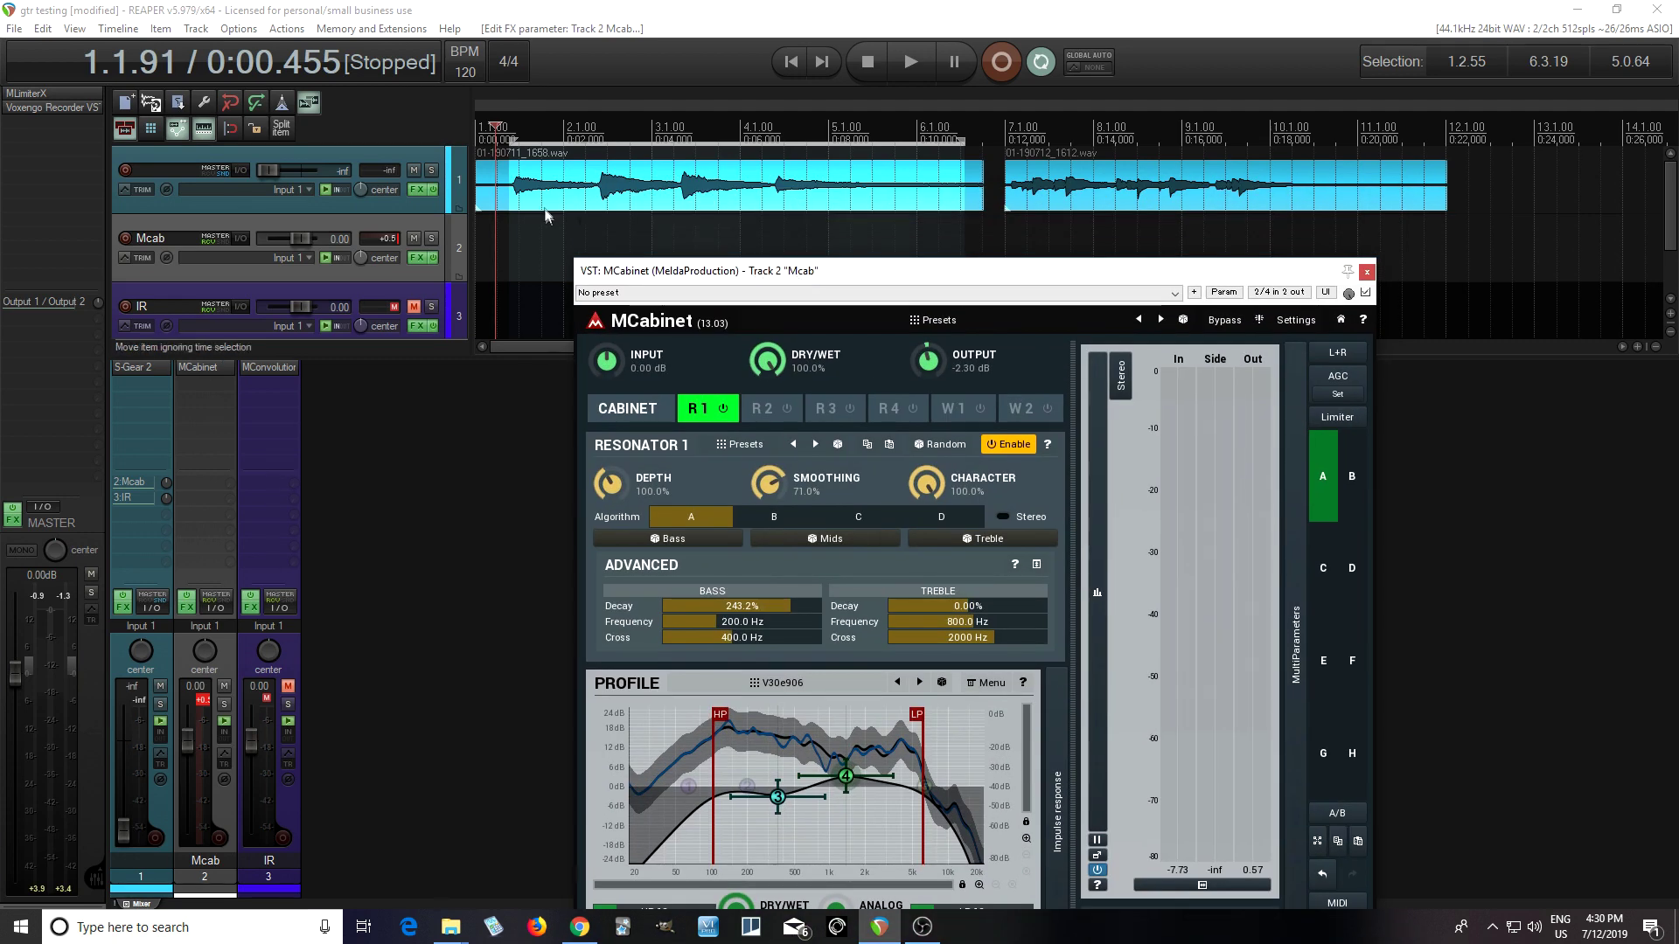
# Compare preset slots B and A by playing the start of the first audio item through each
pyautogui.click(1353, 478)
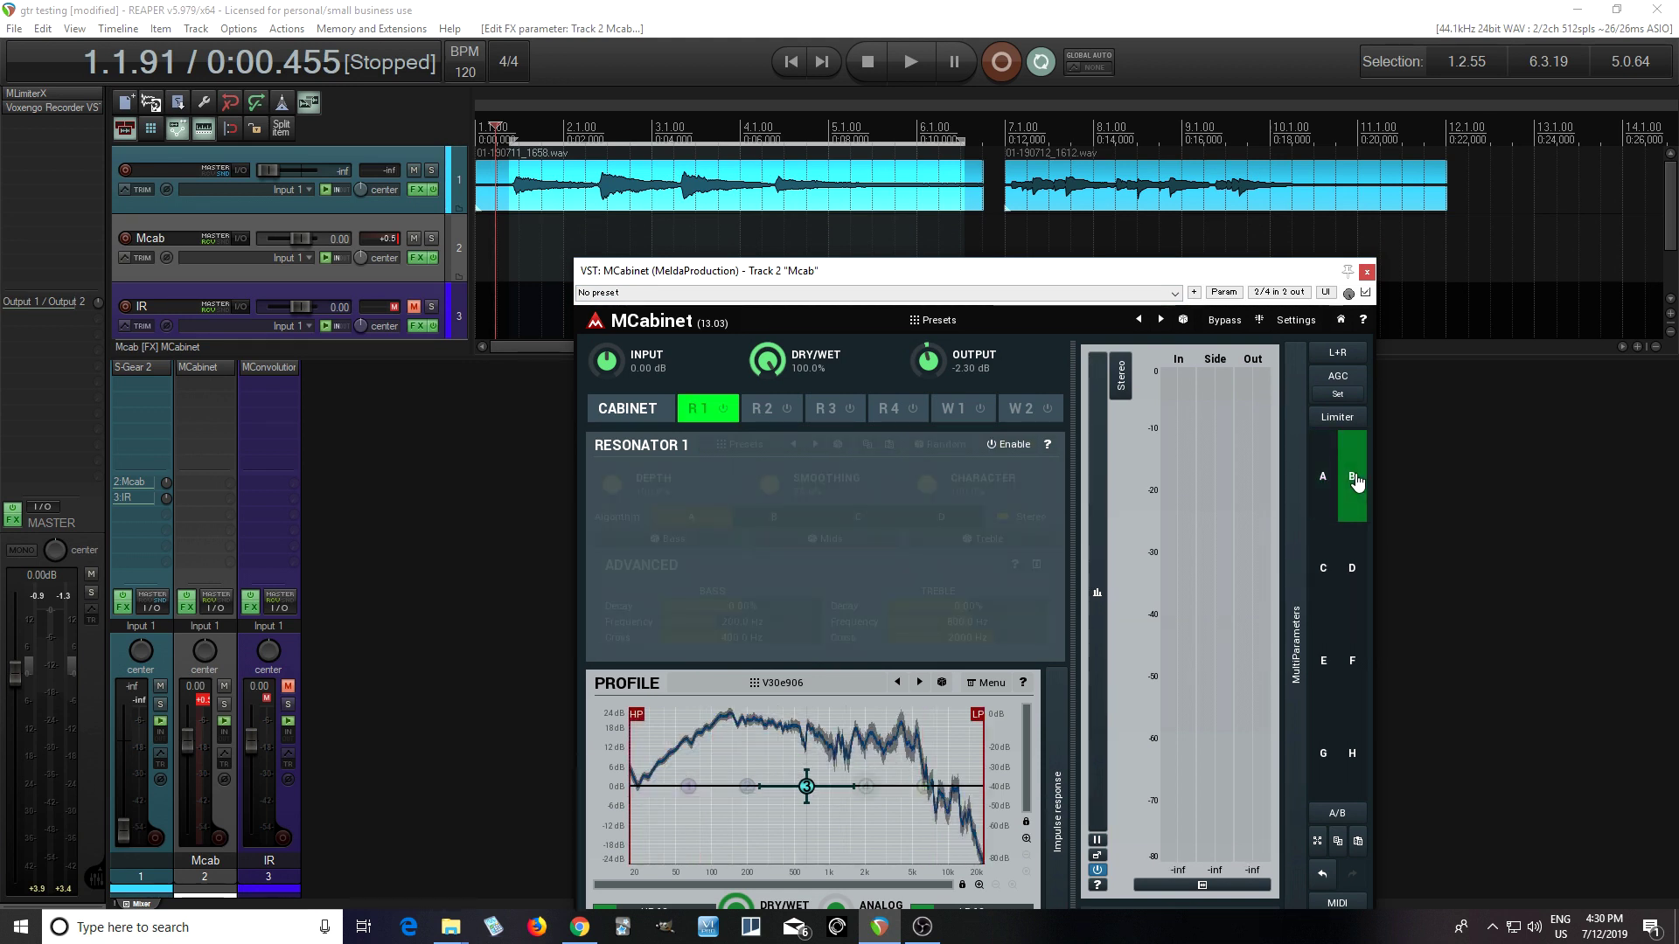
pyautogui.click(908, 55)
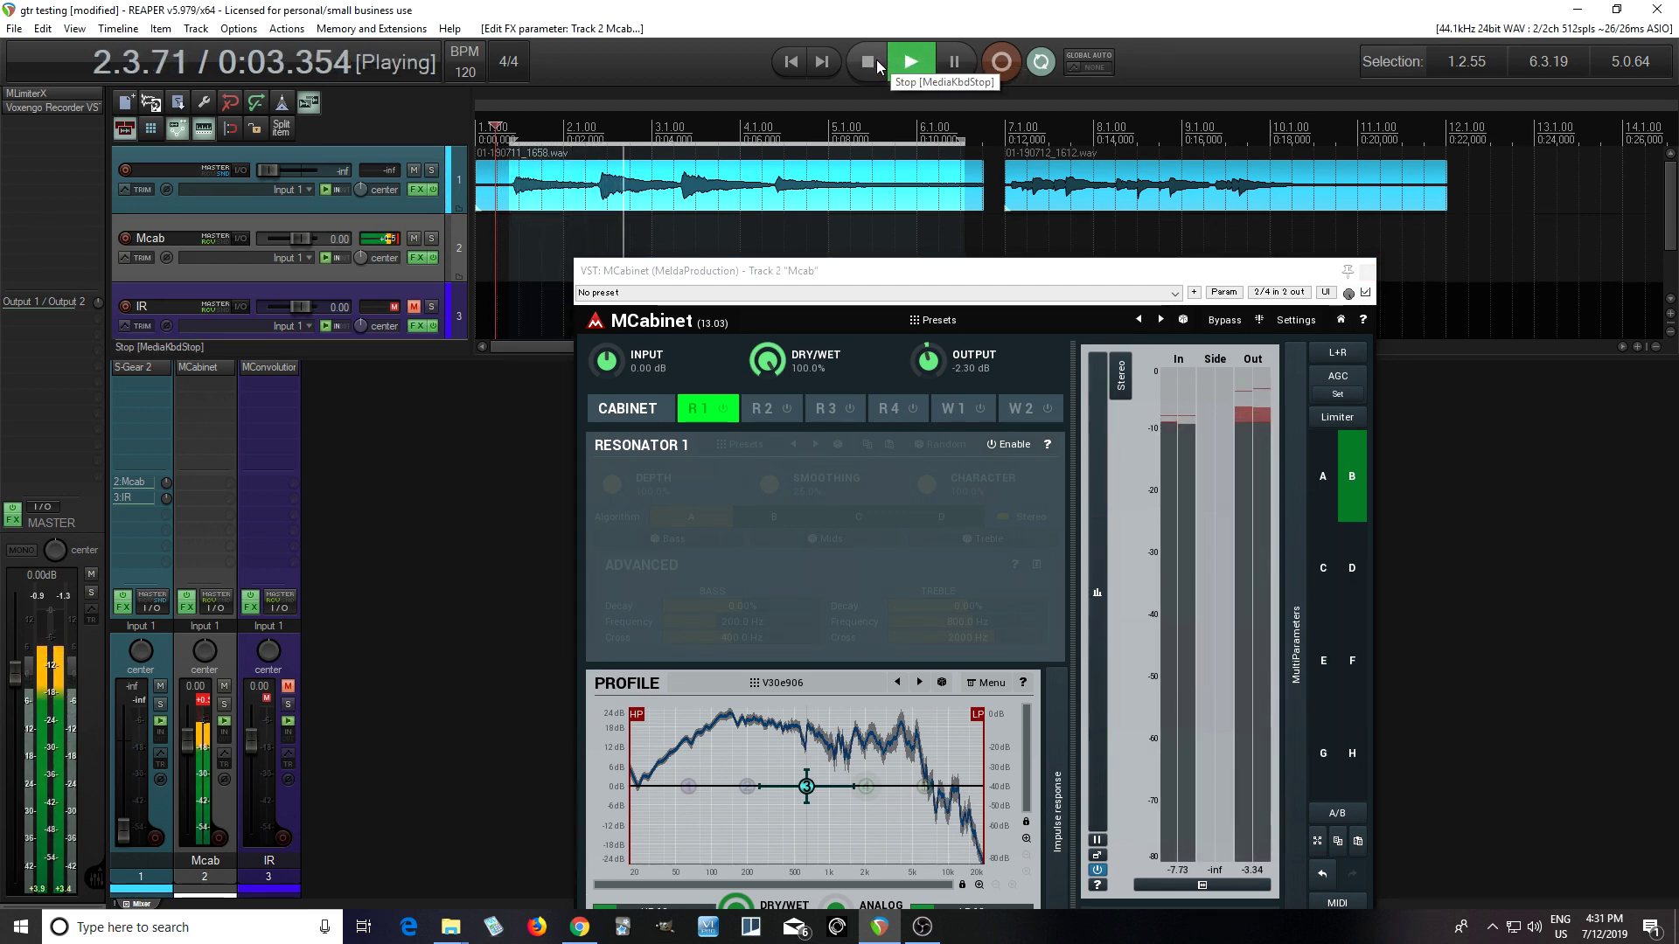
pyautogui.click(879, 66)
pyautogui.click(1322, 476)
pyautogui.click(914, 63)
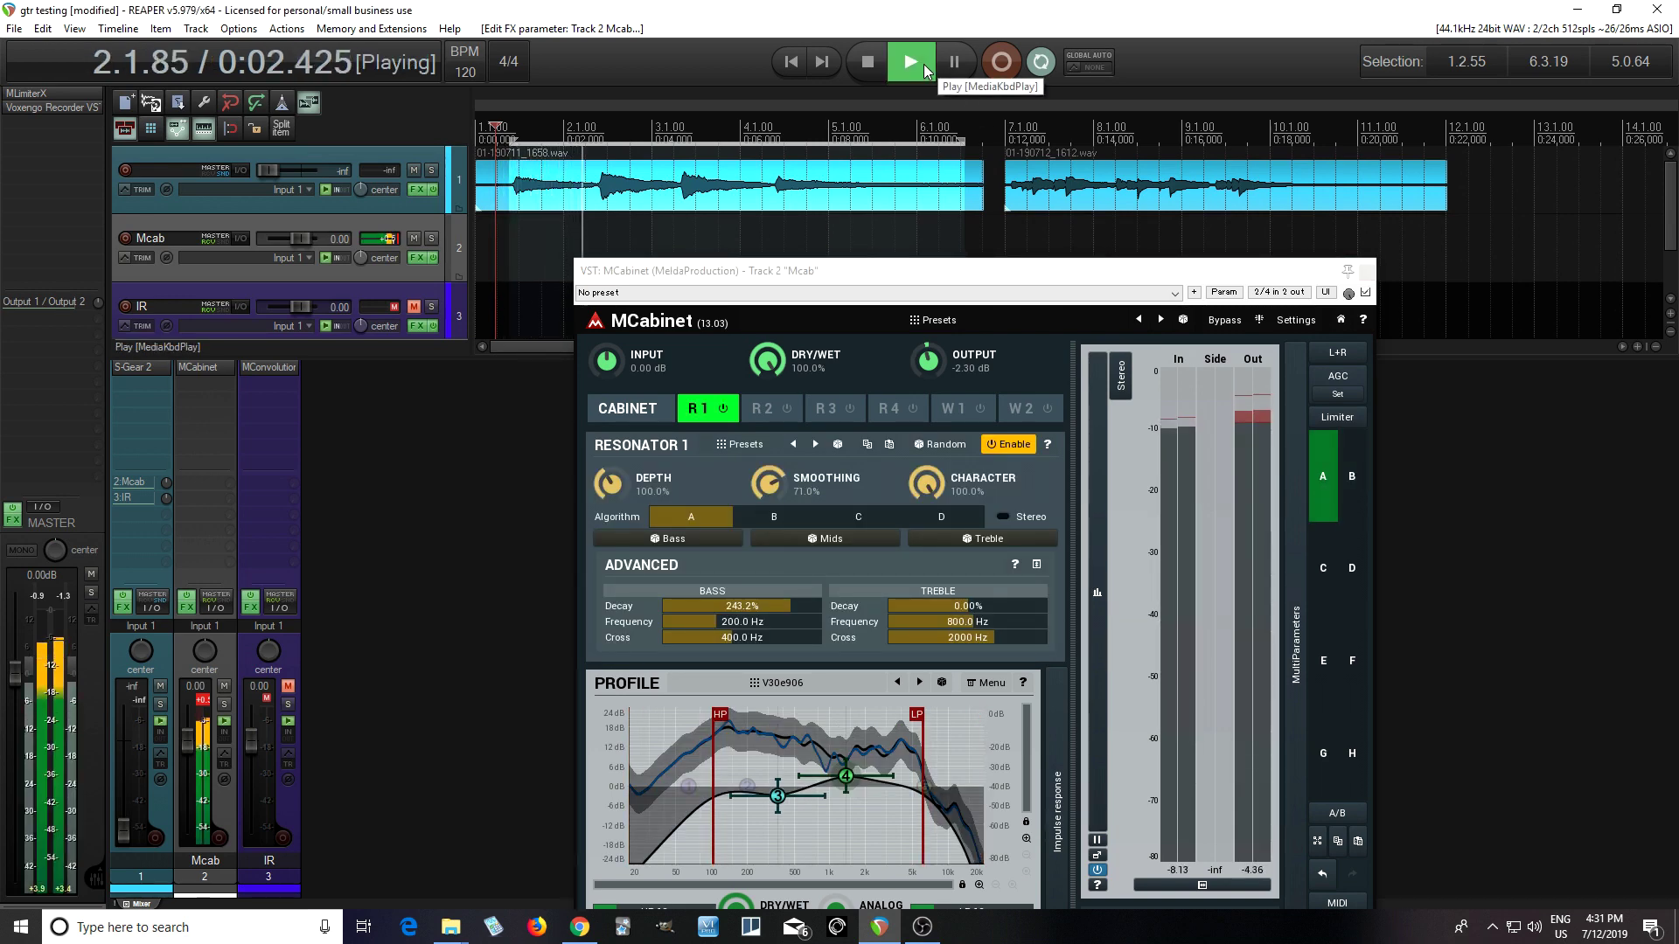
pyautogui.click(865, 62)
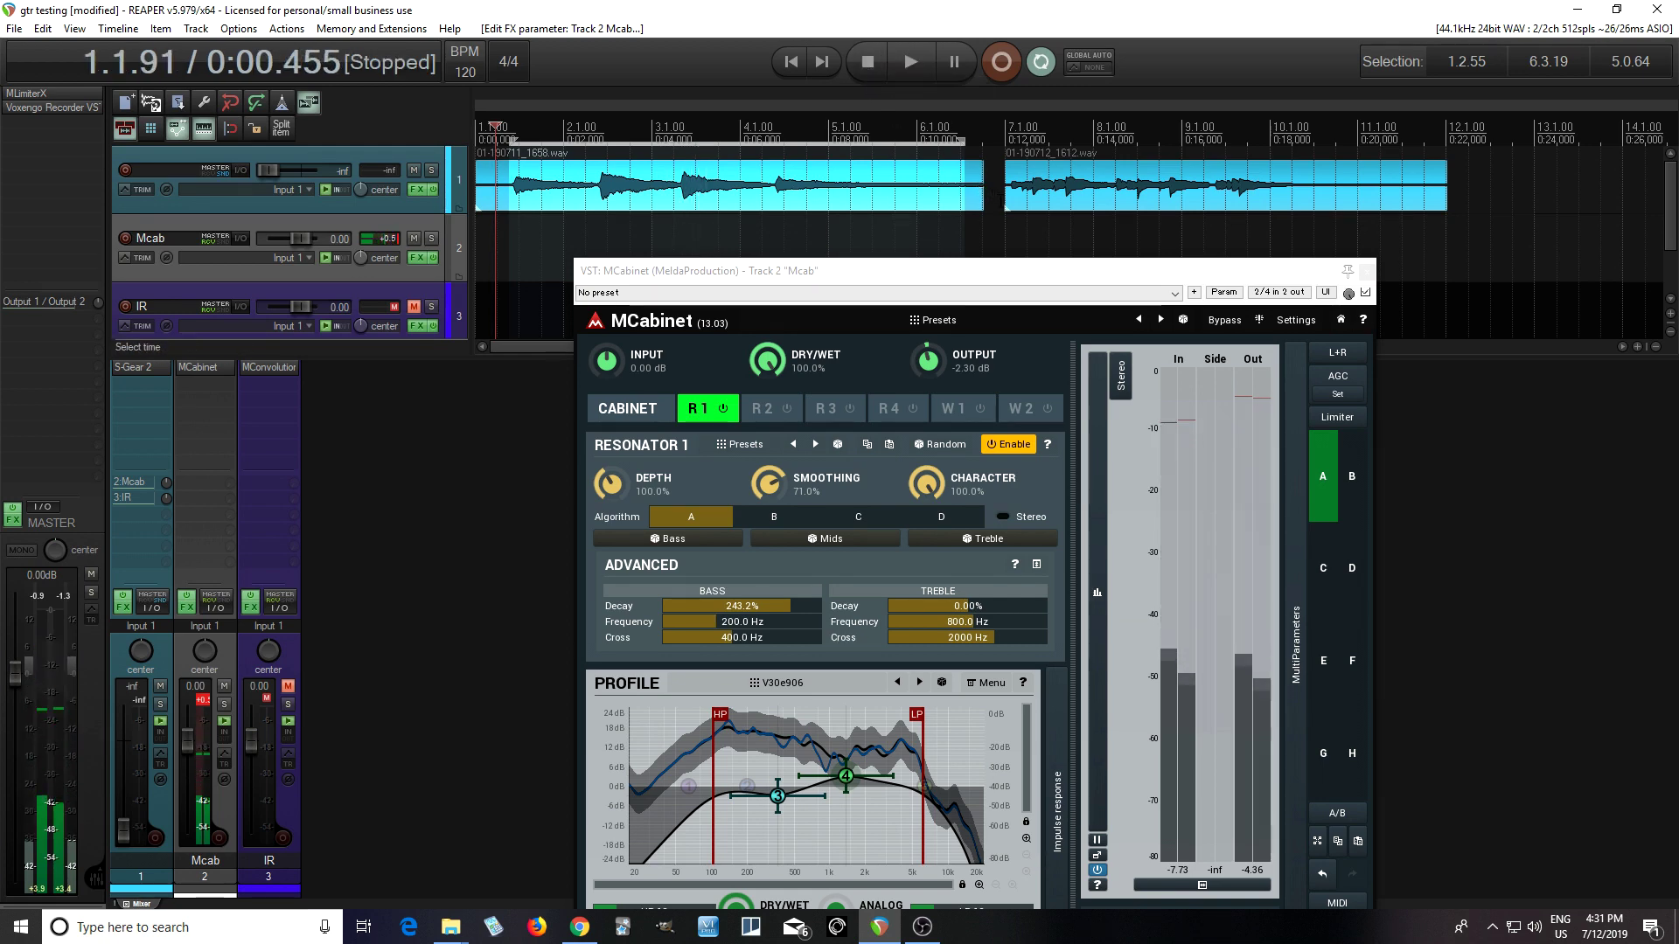
# Place the edit cursor just before the second audio item and play it with slot B and with slot A
pyautogui.click(998, 200)
pyautogui.click(1353, 474)
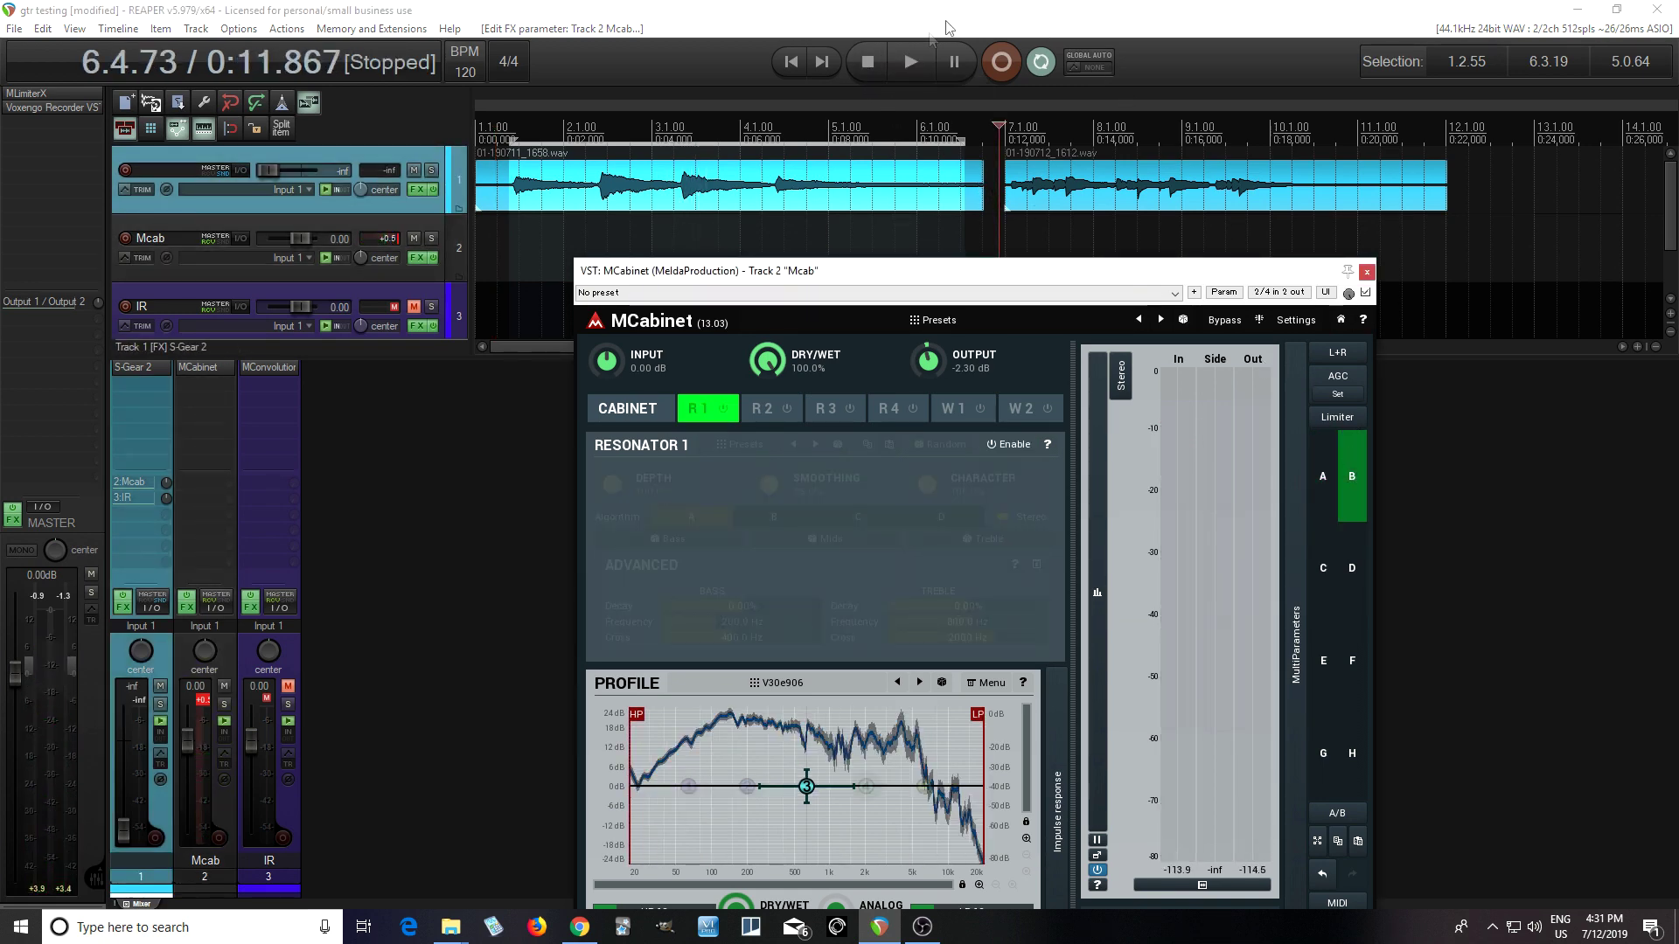
pyautogui.click(909, 61)
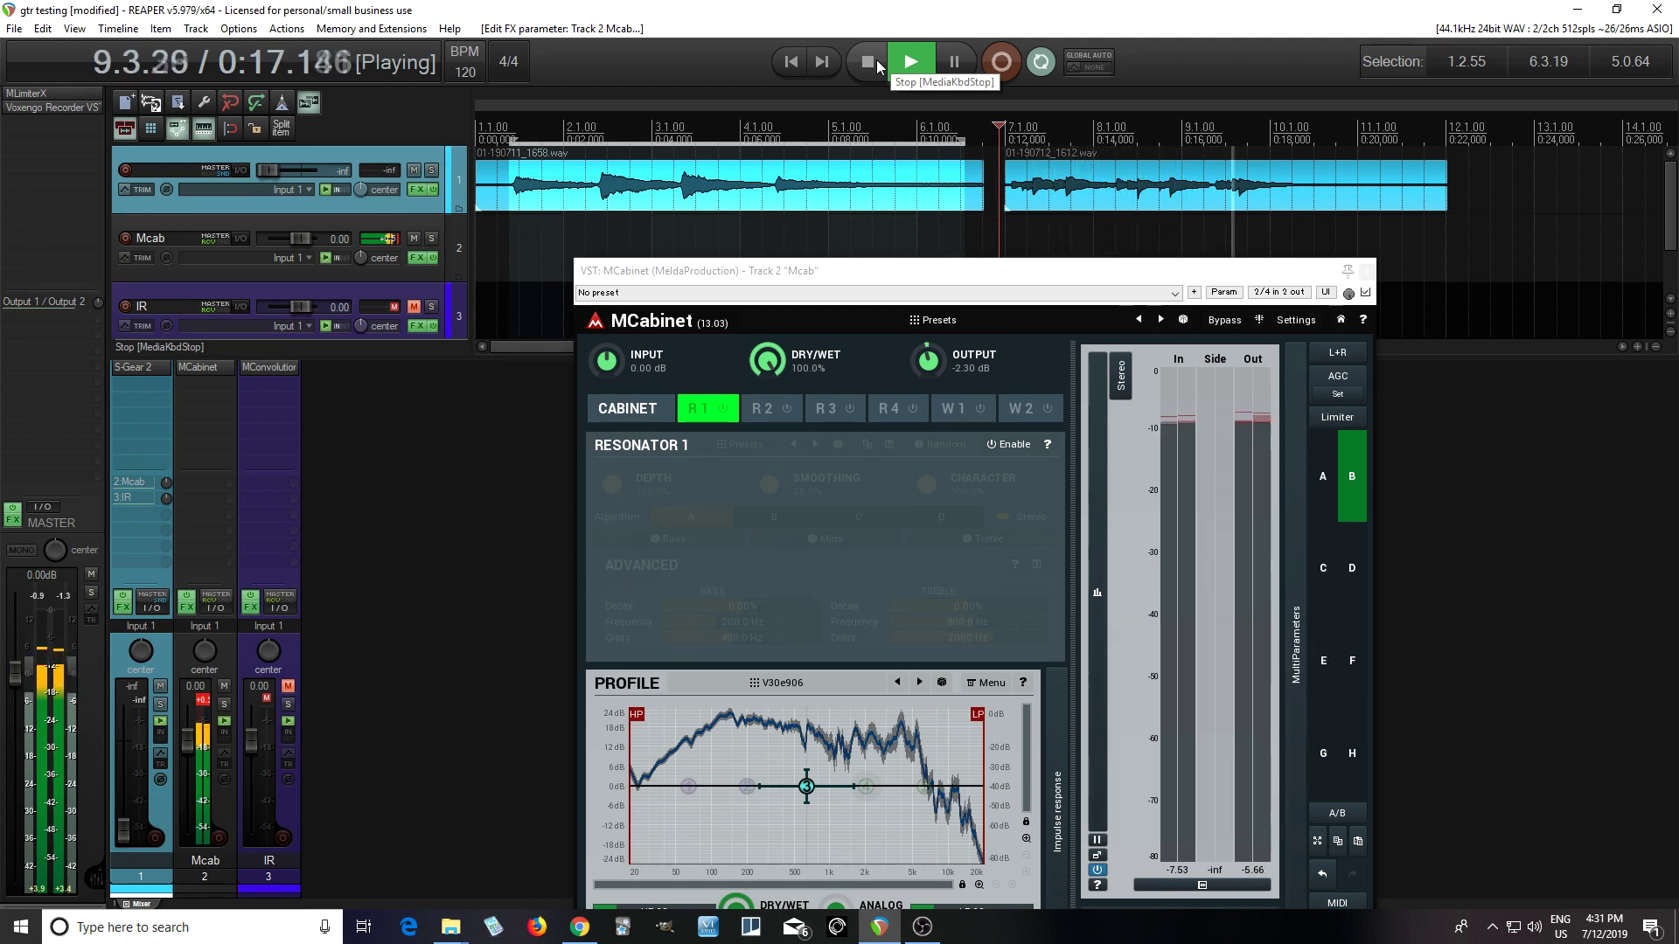
pyautogui.click(877, 63)
pyautogui.click(1324, 479)
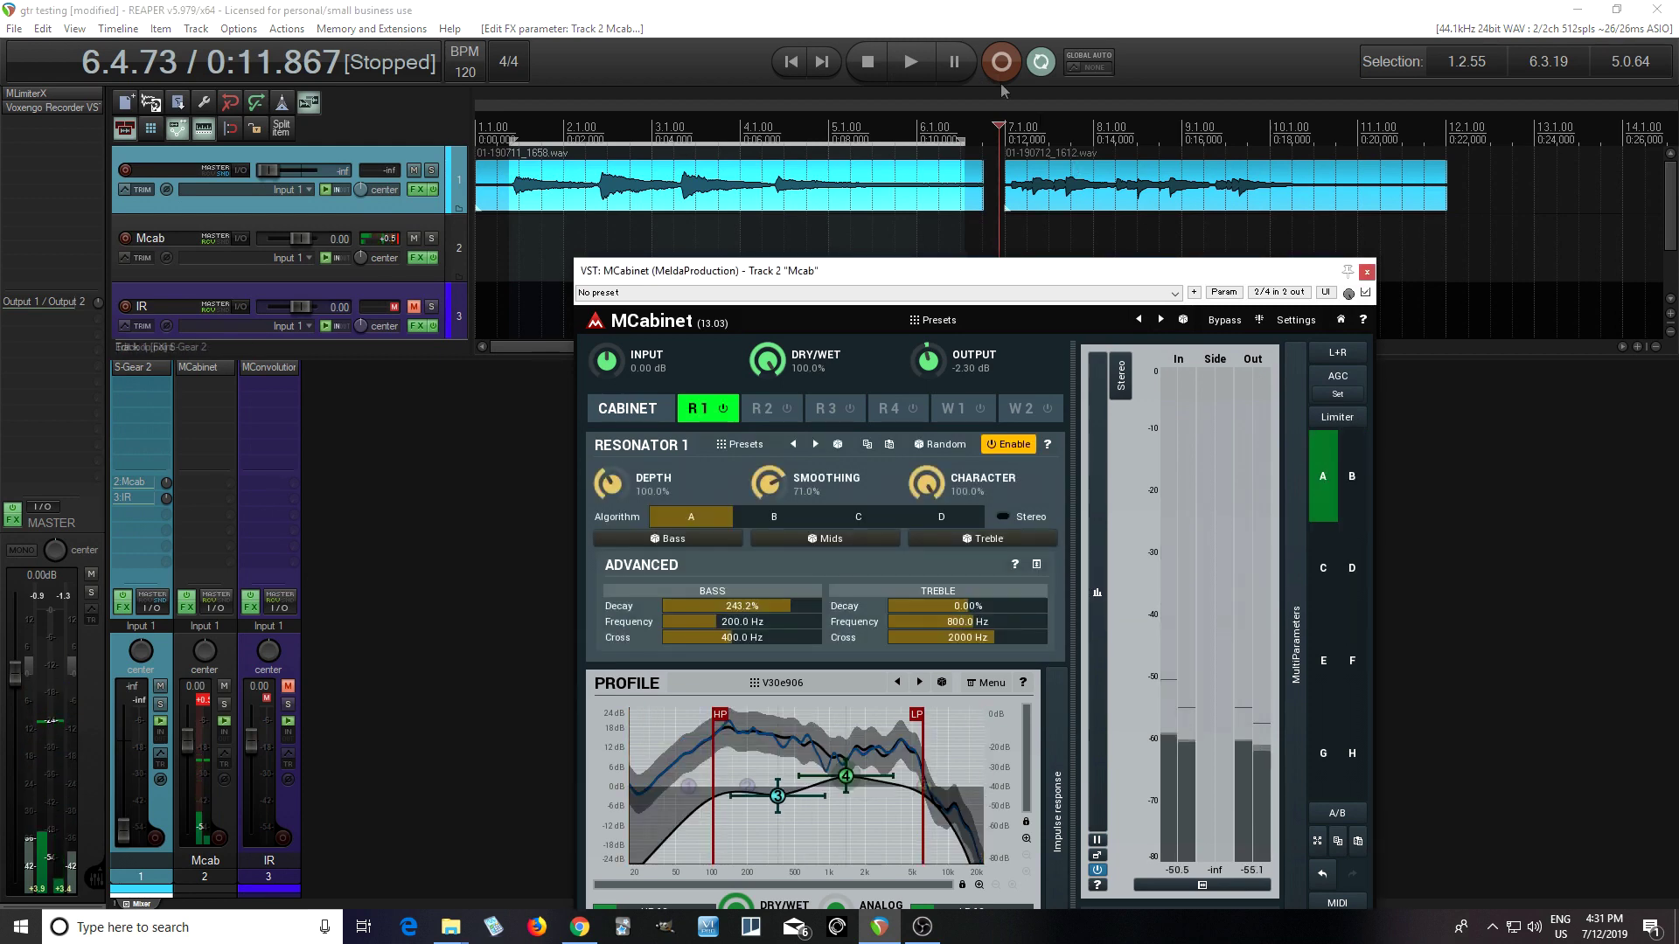
pyautogui.click(907, 61)
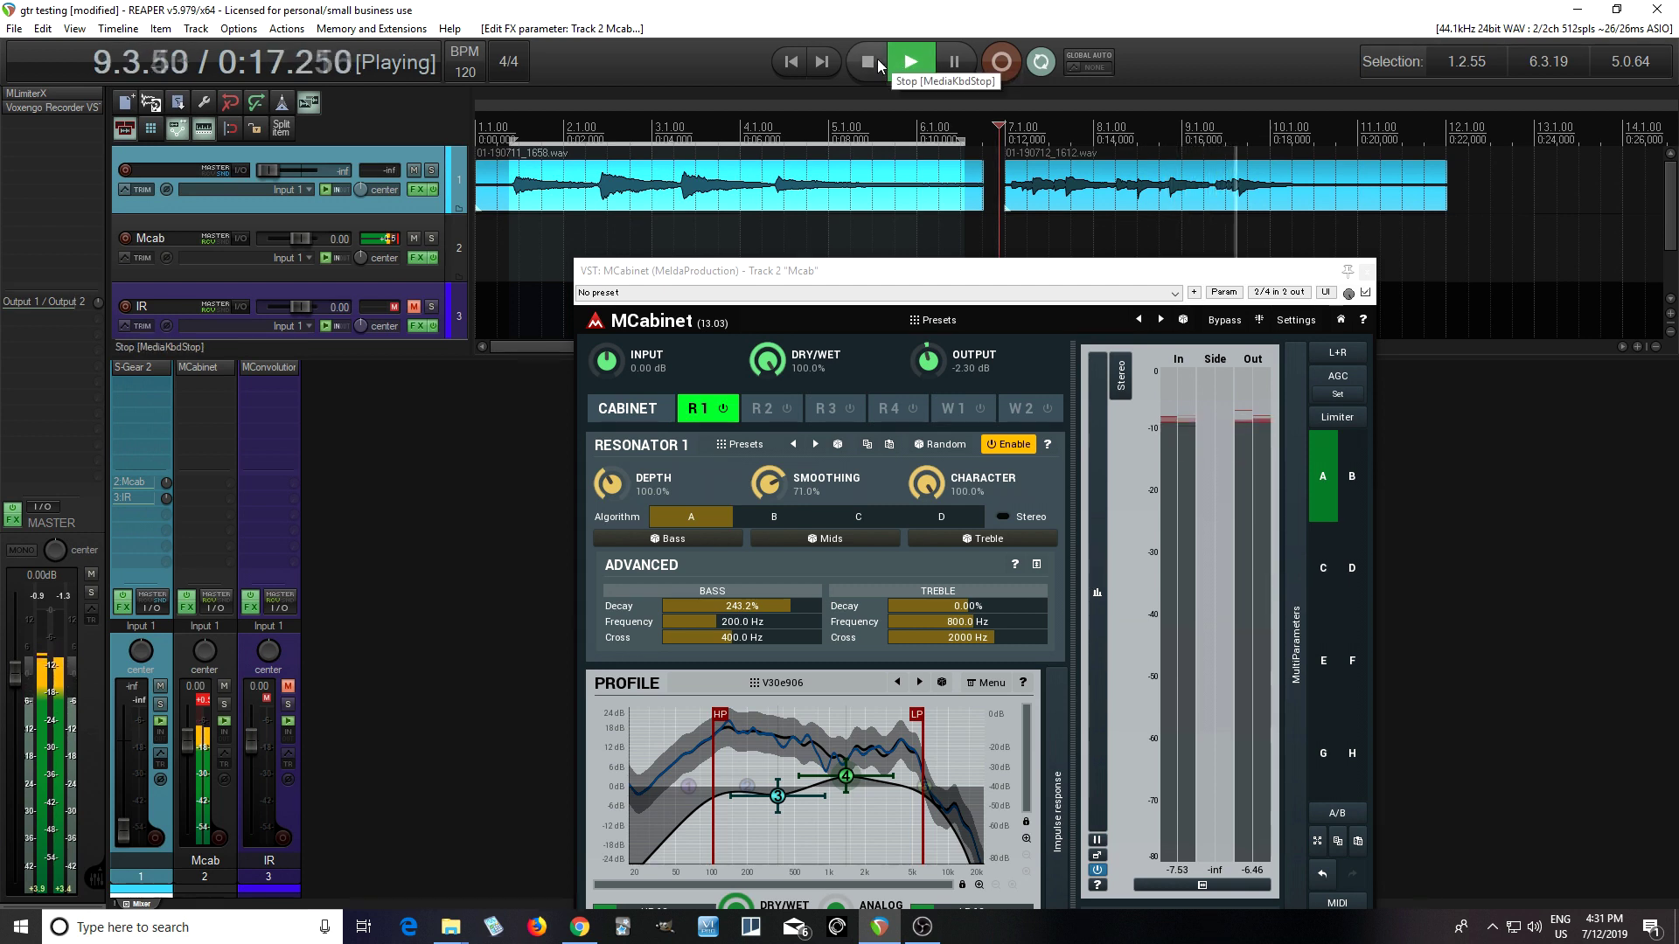
pyautogui.click(881, 66)
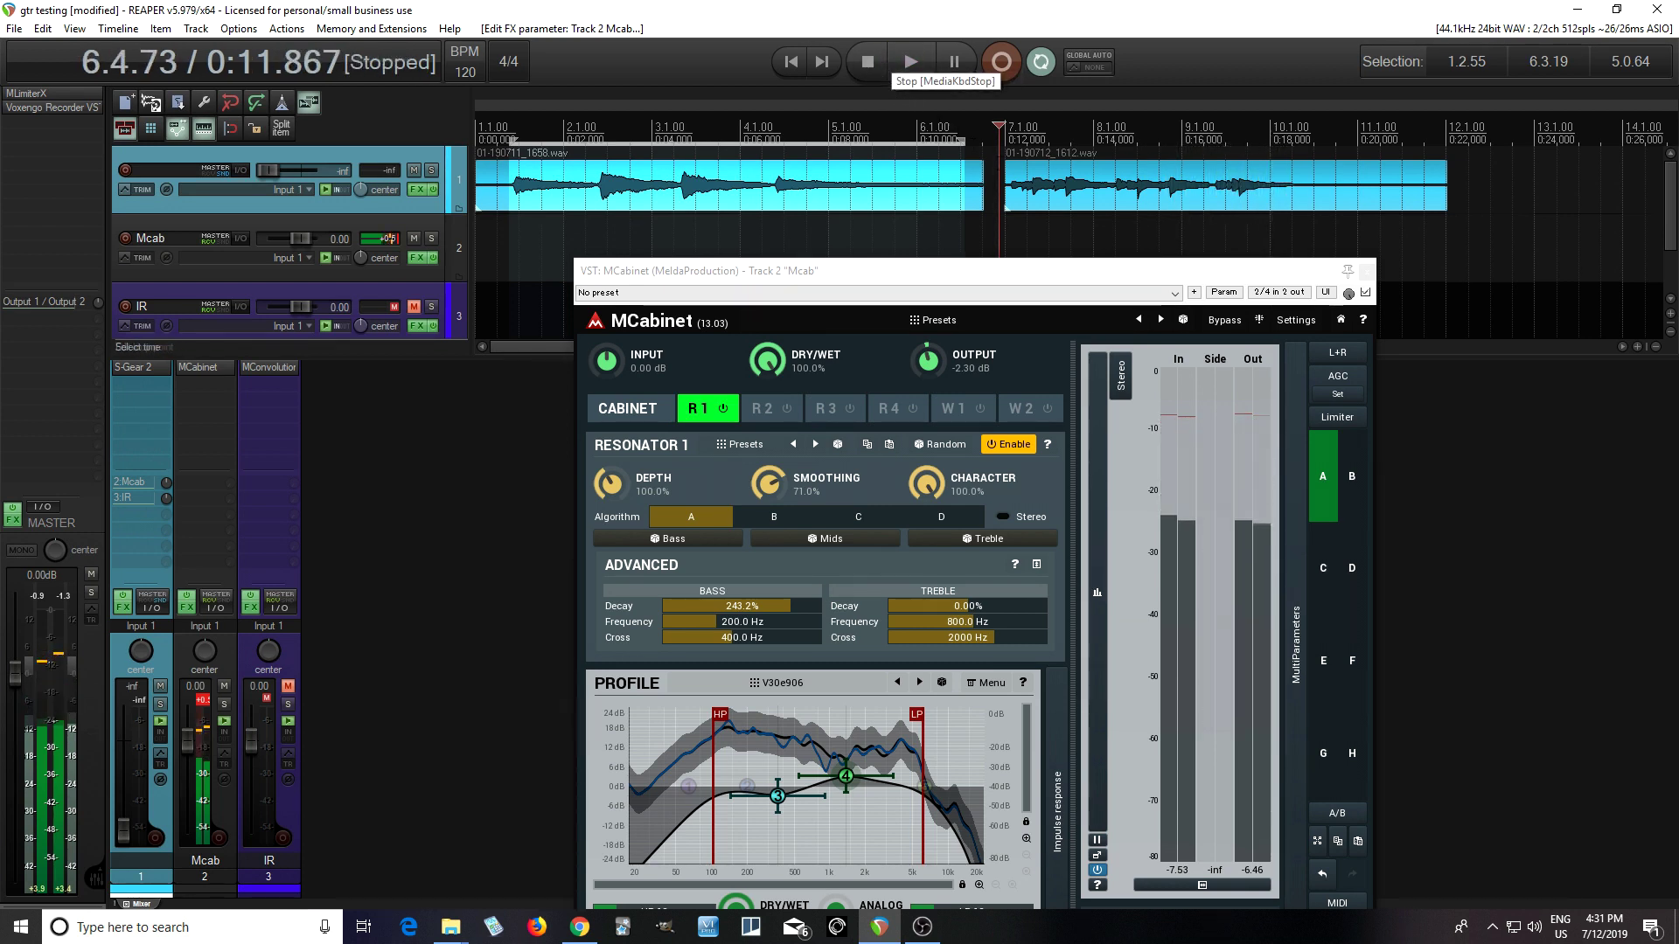
# Clear the Mcab track's peak reading, swap the mutes from IR to Mcab, and play the first audio item through the IR track
pyautogui.click(390, 241)
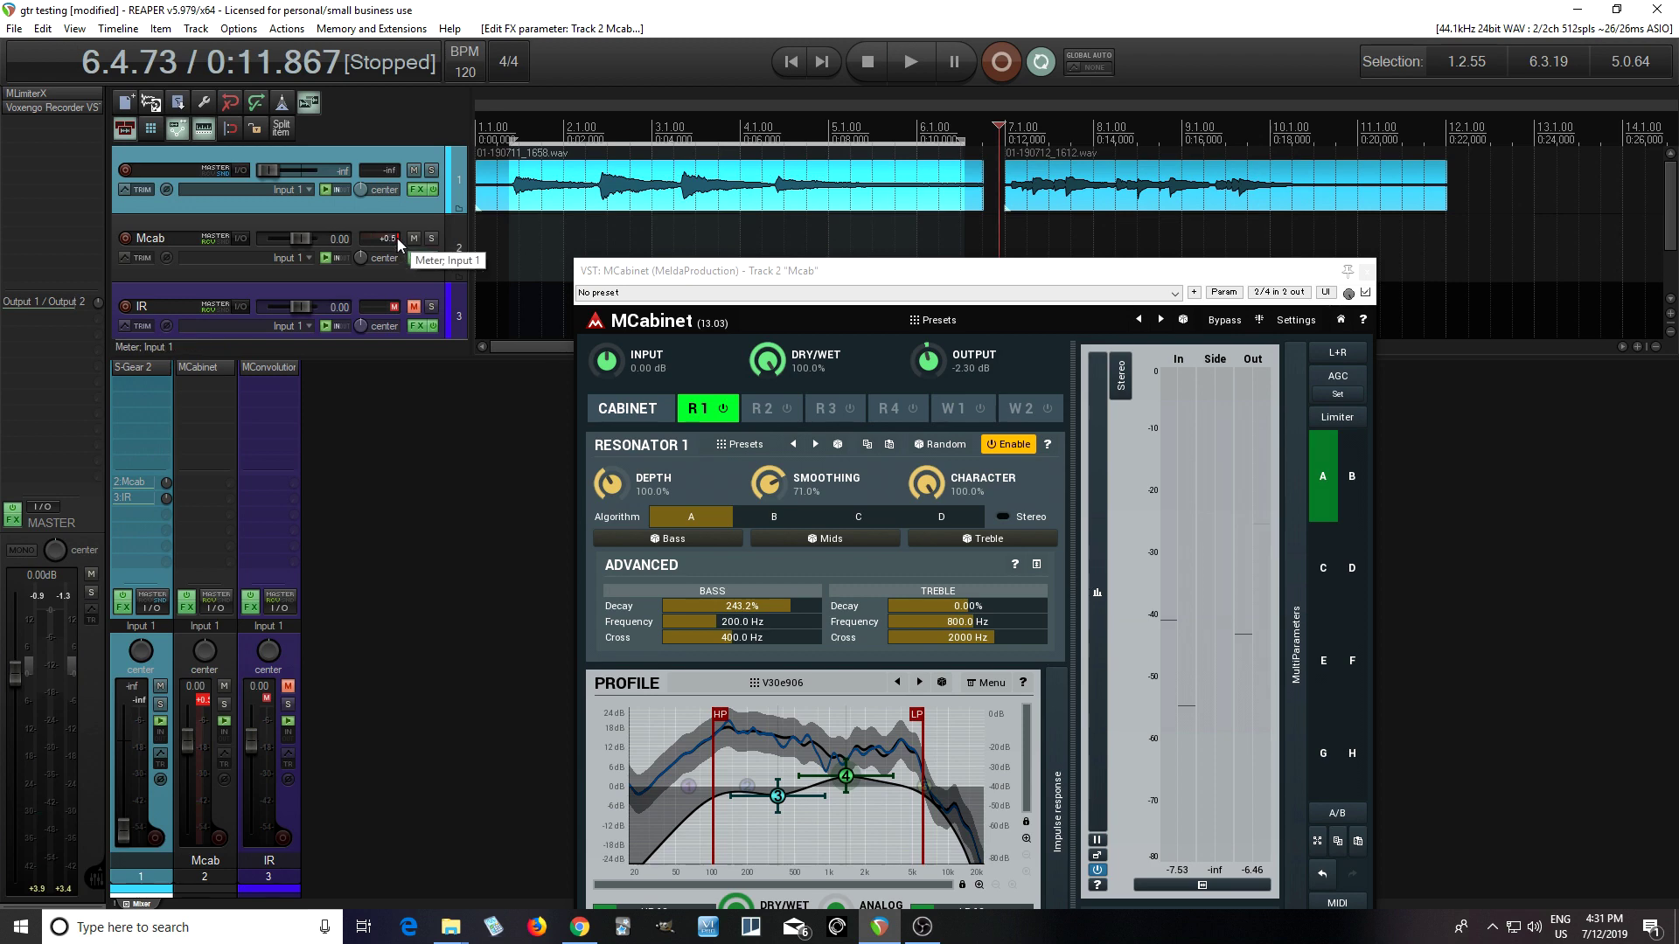
pyautogui.moveTo(953, 280); pyautogui.dragTo(946, 252)
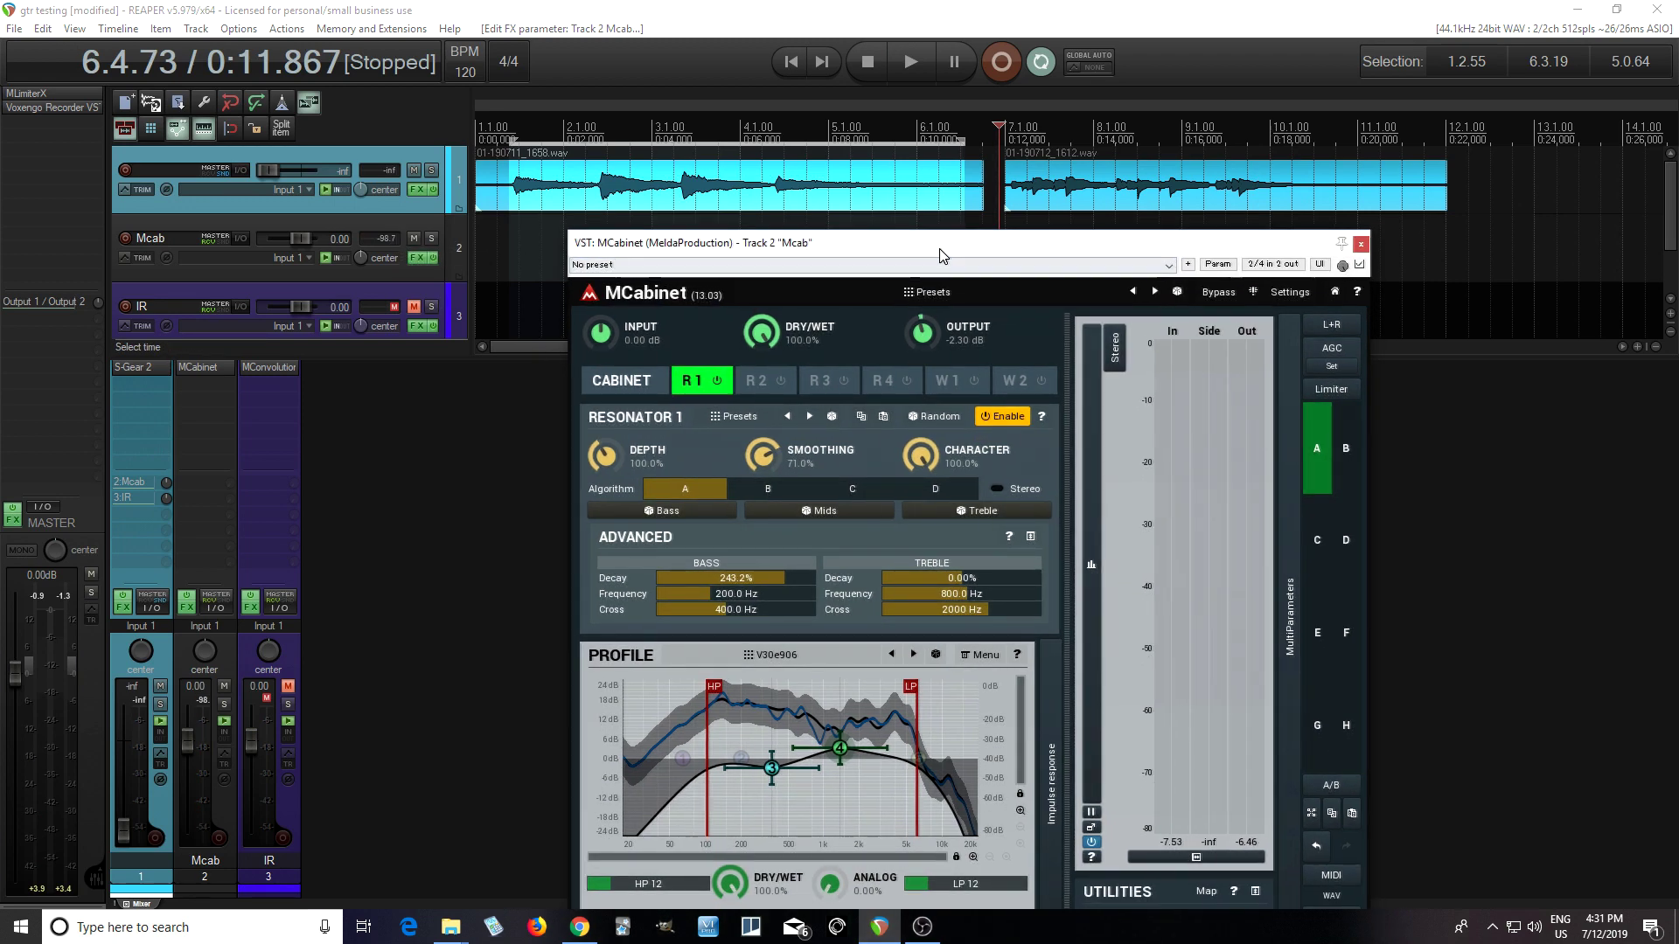
pyautogui.click(223, 686)
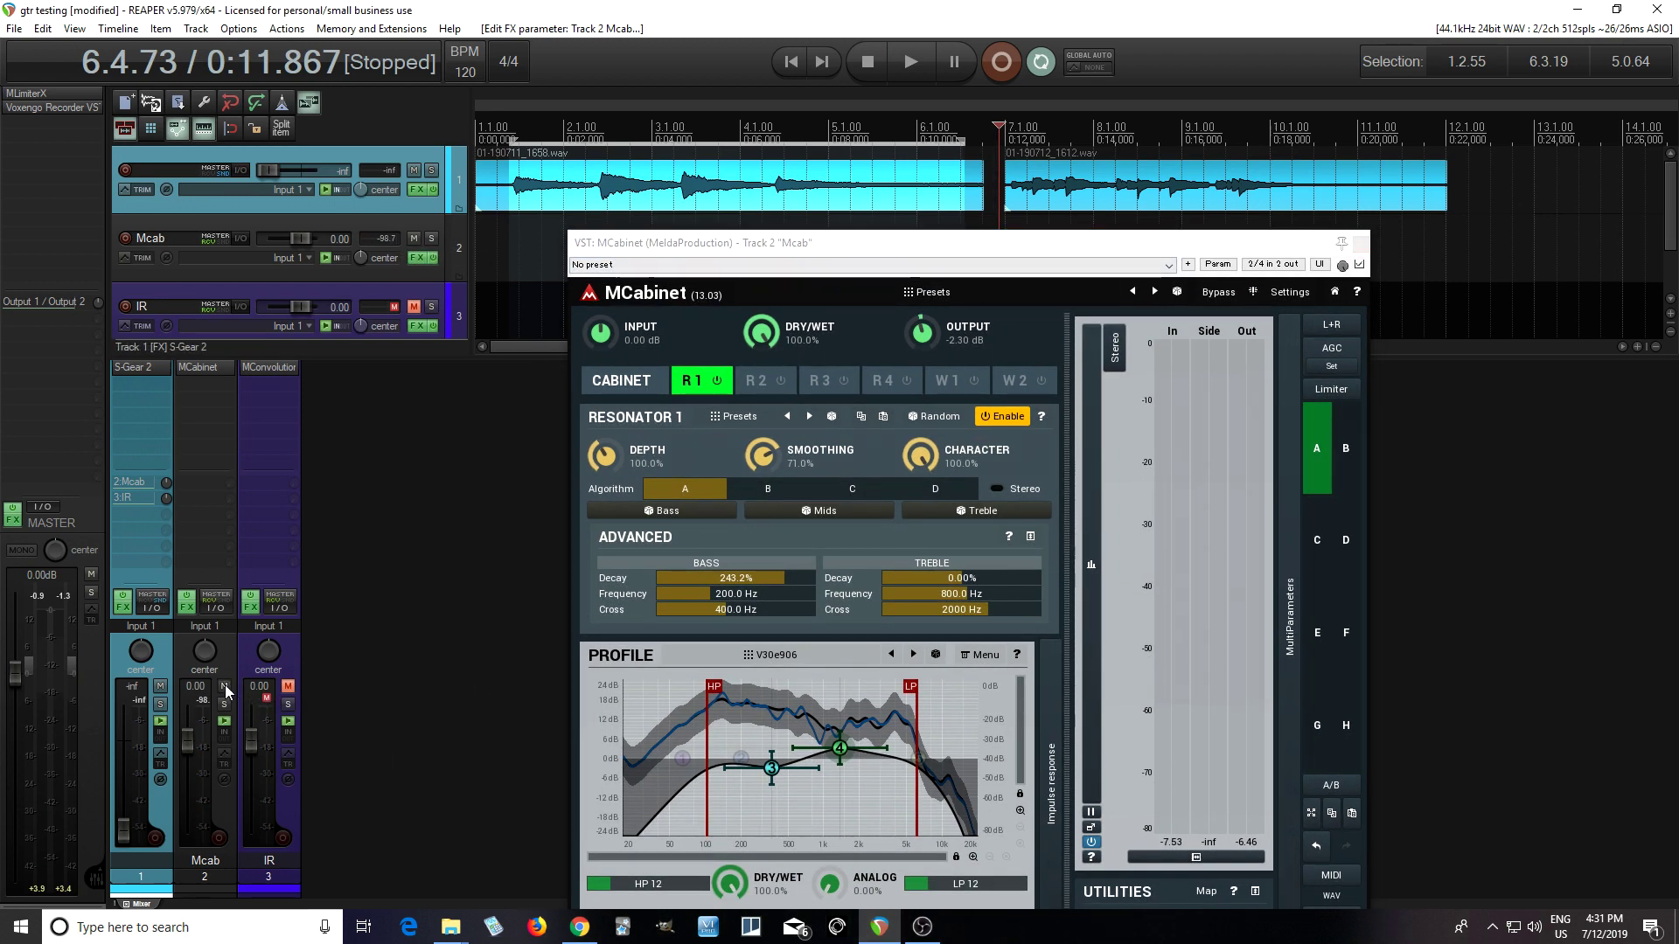
pyautogui.click(288, 686)
pyautogui.click(514, 229)
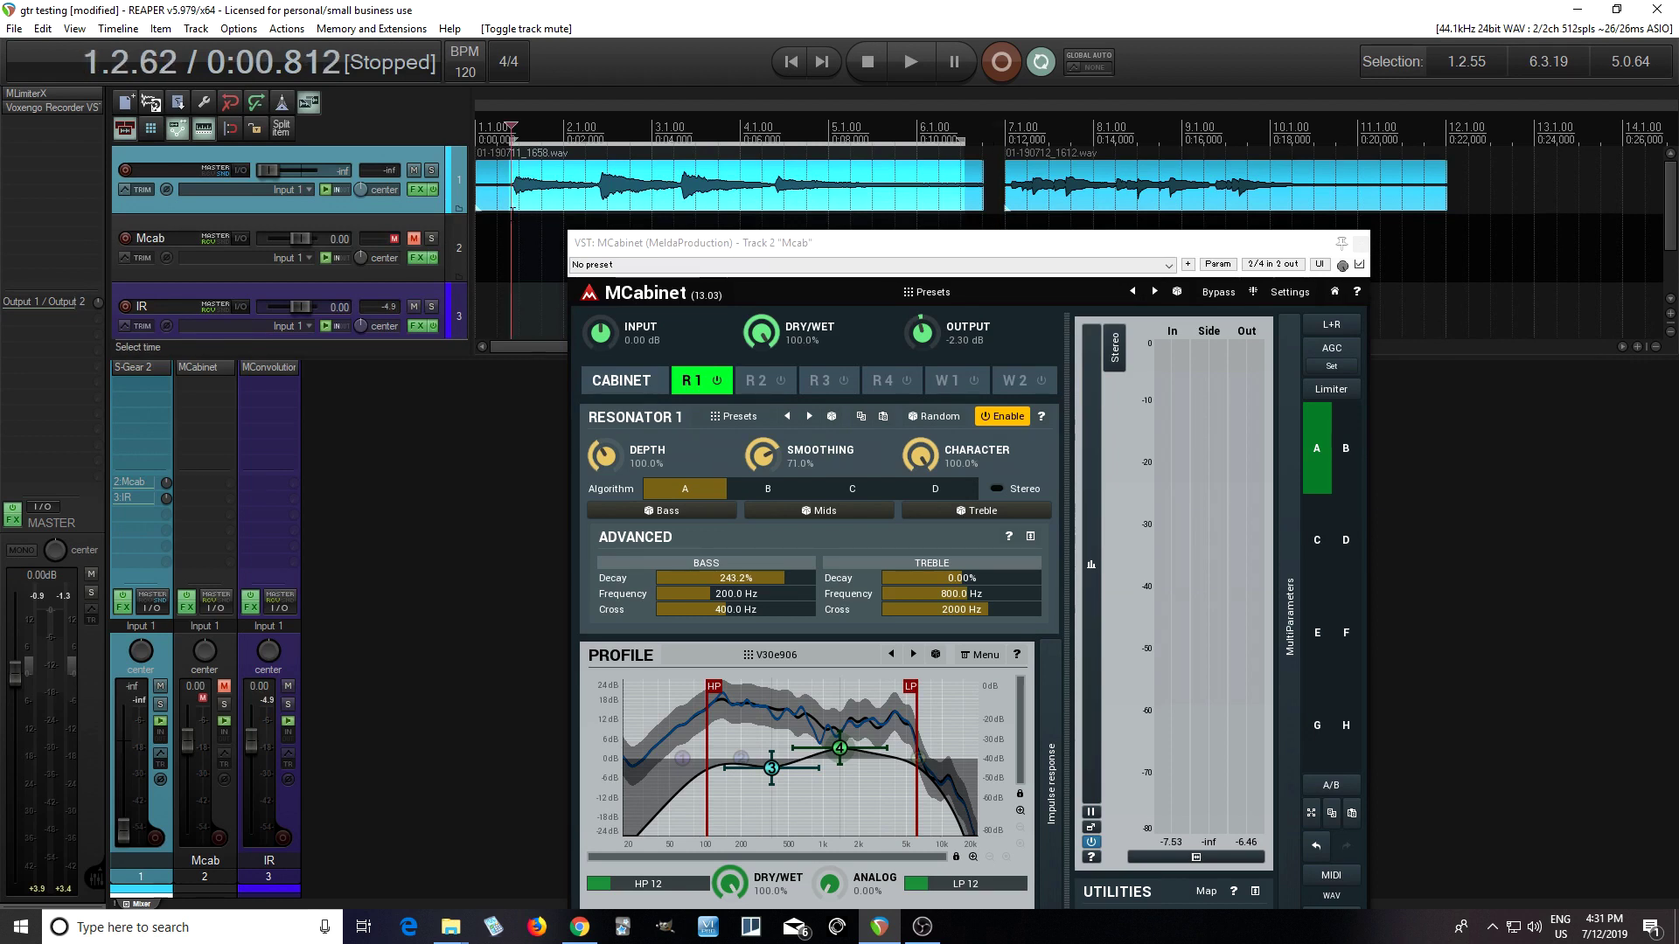
pyautogui.click(911, 62)
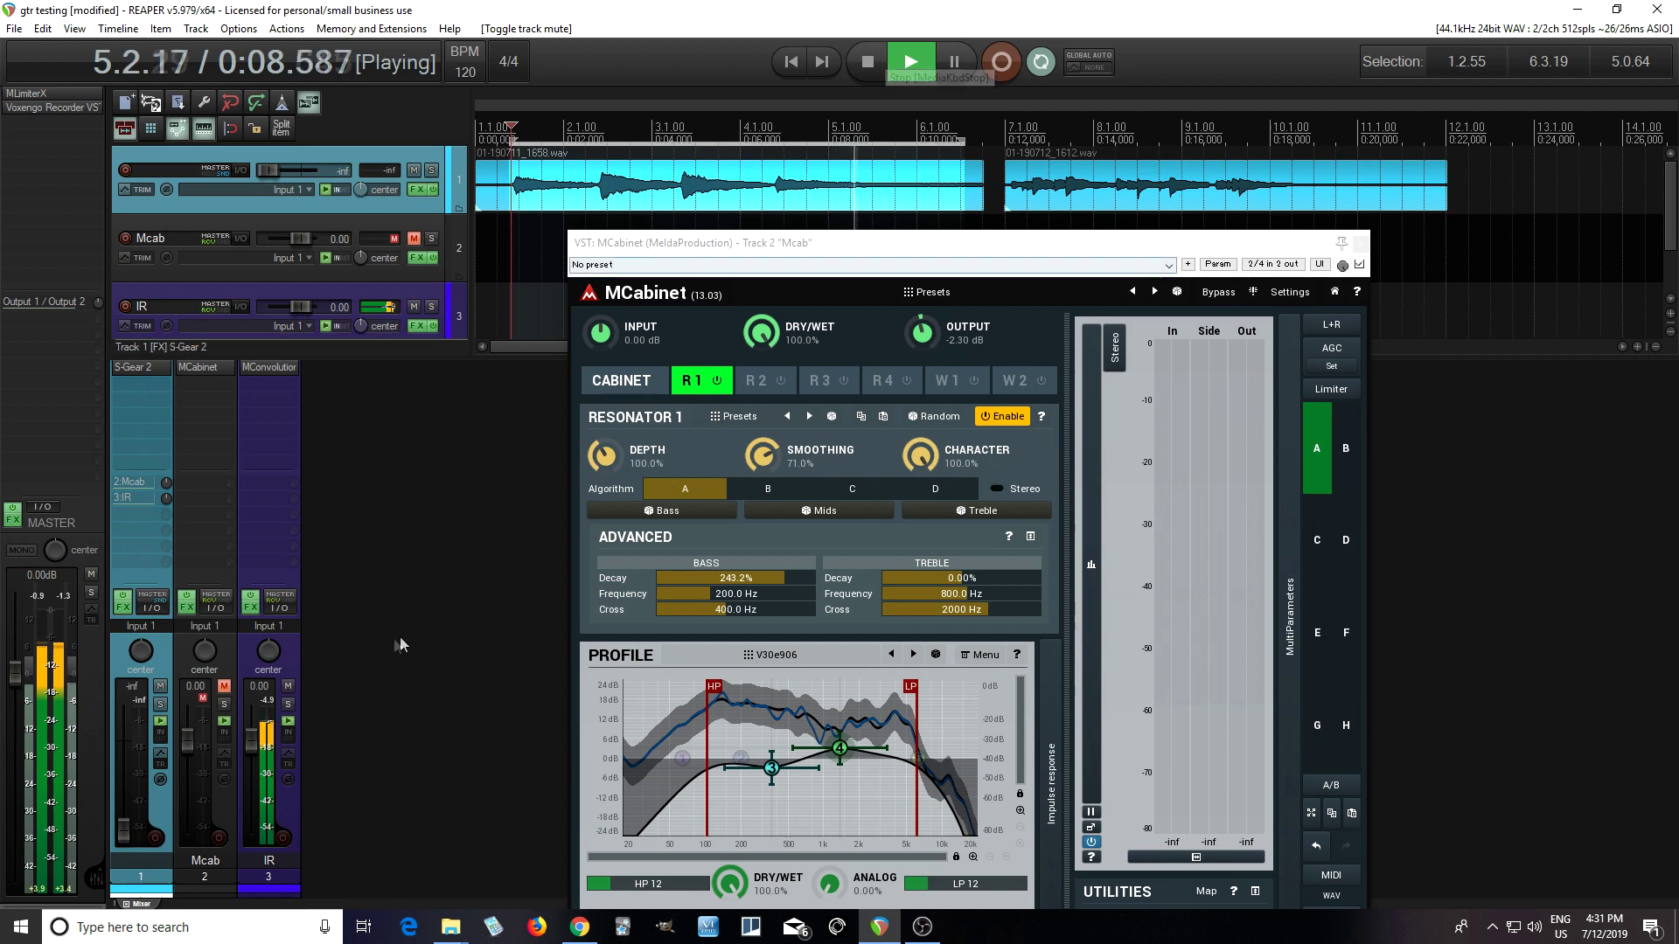
# Mute the IR track, unmute Mcab, and listen to the first audio item through MCabinet before stopping playback
pyautogui.click(289, 687)
pyautogui.click(224, 686)
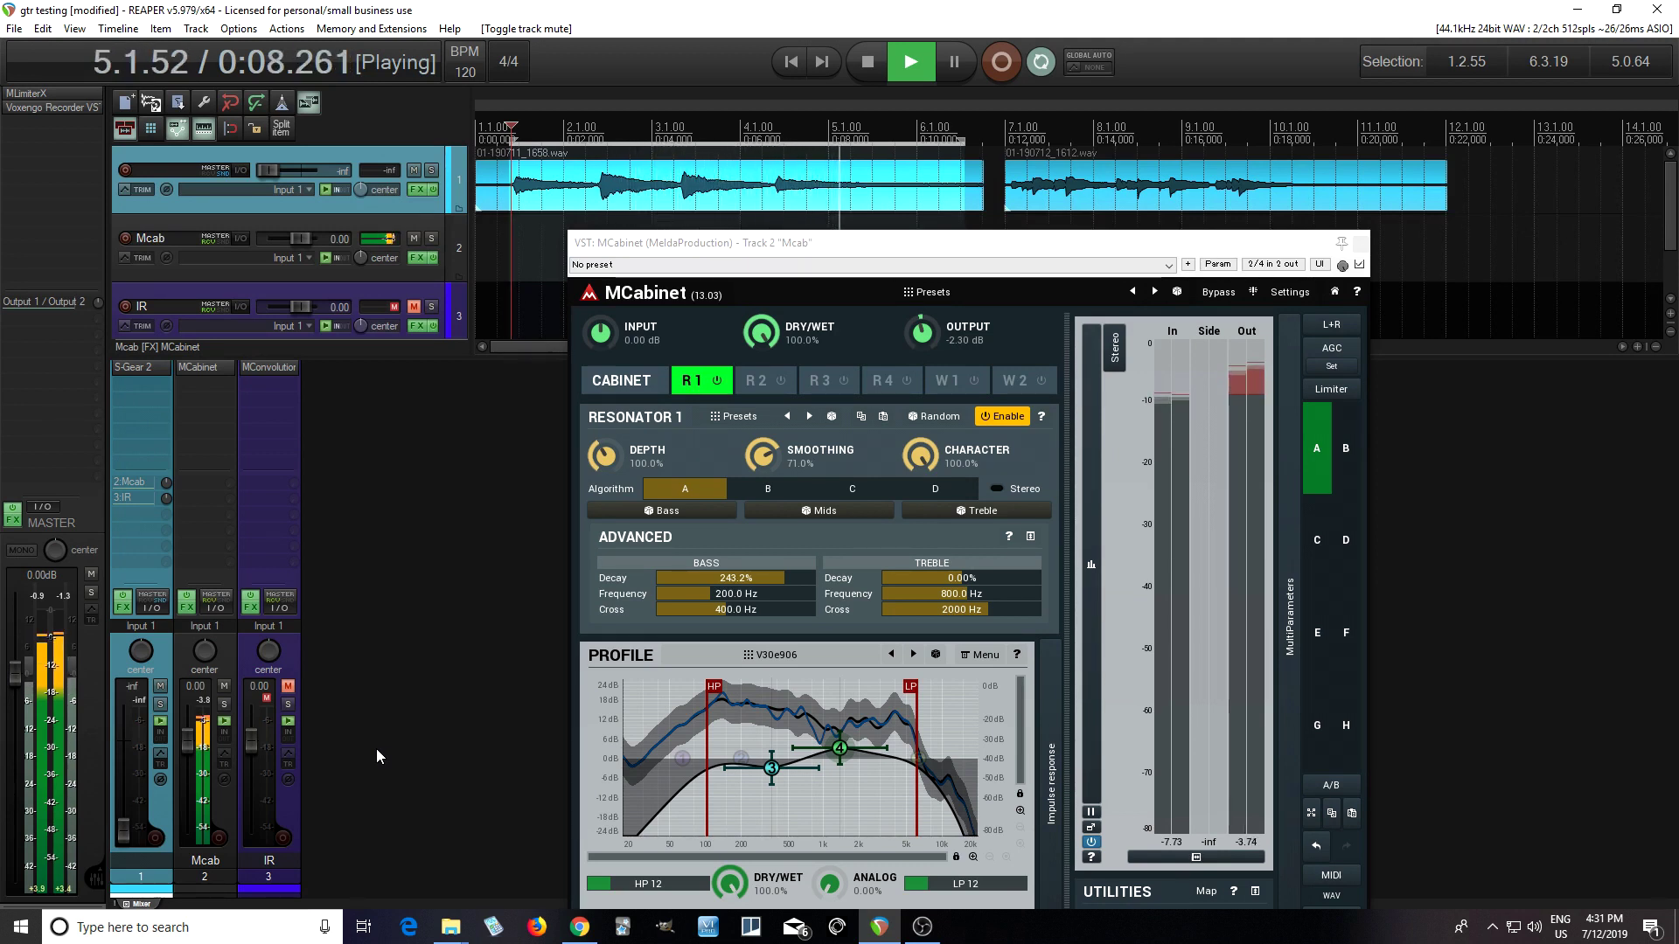
pyautogui.click(868, 61)
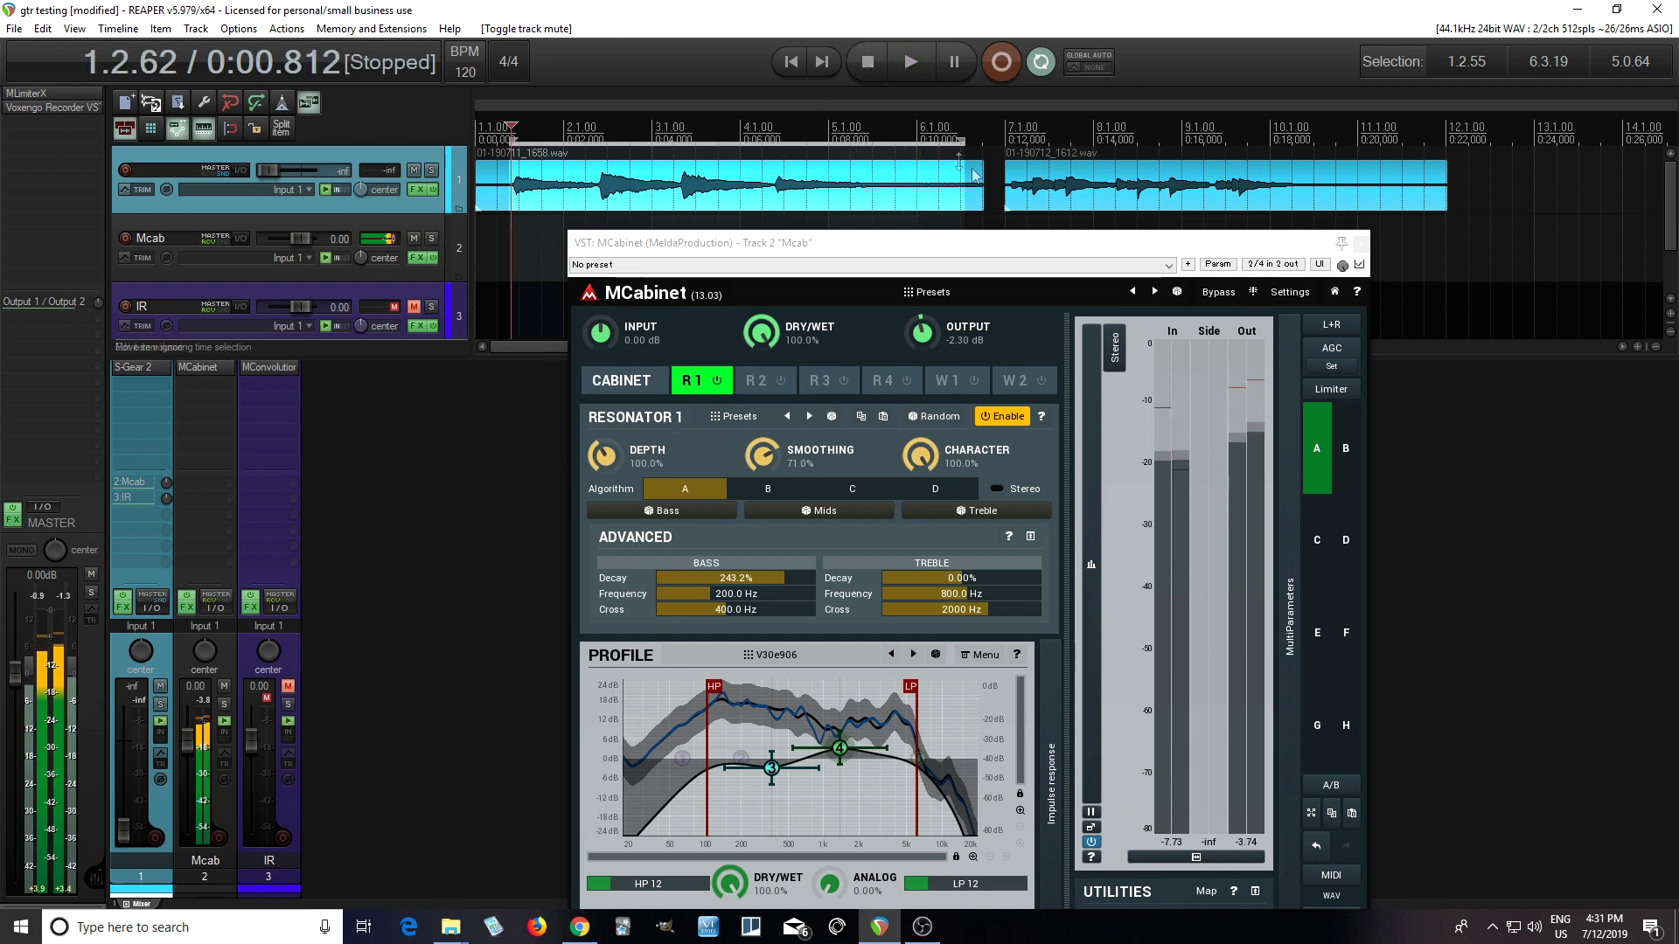
# Place the edit cursor at the second audio item, mute Mcab, unmute IR, and play the item
pyautogui.click(1005, 164)
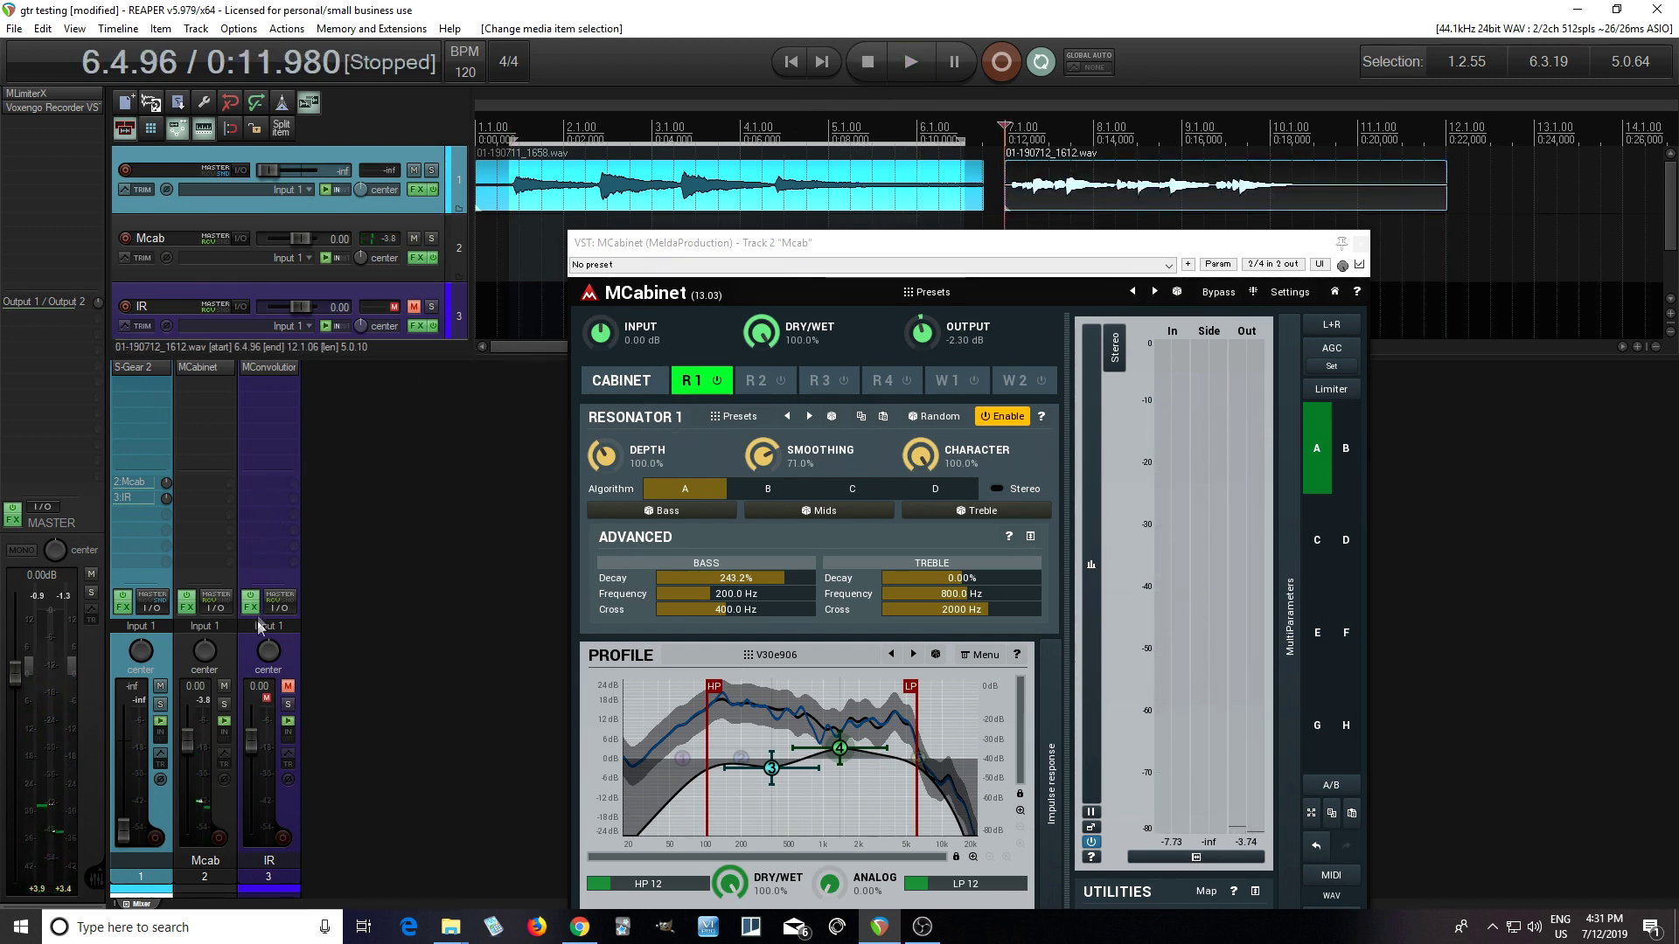
pyautogui.click(225, 687)
pyautogui.click(288, 687)
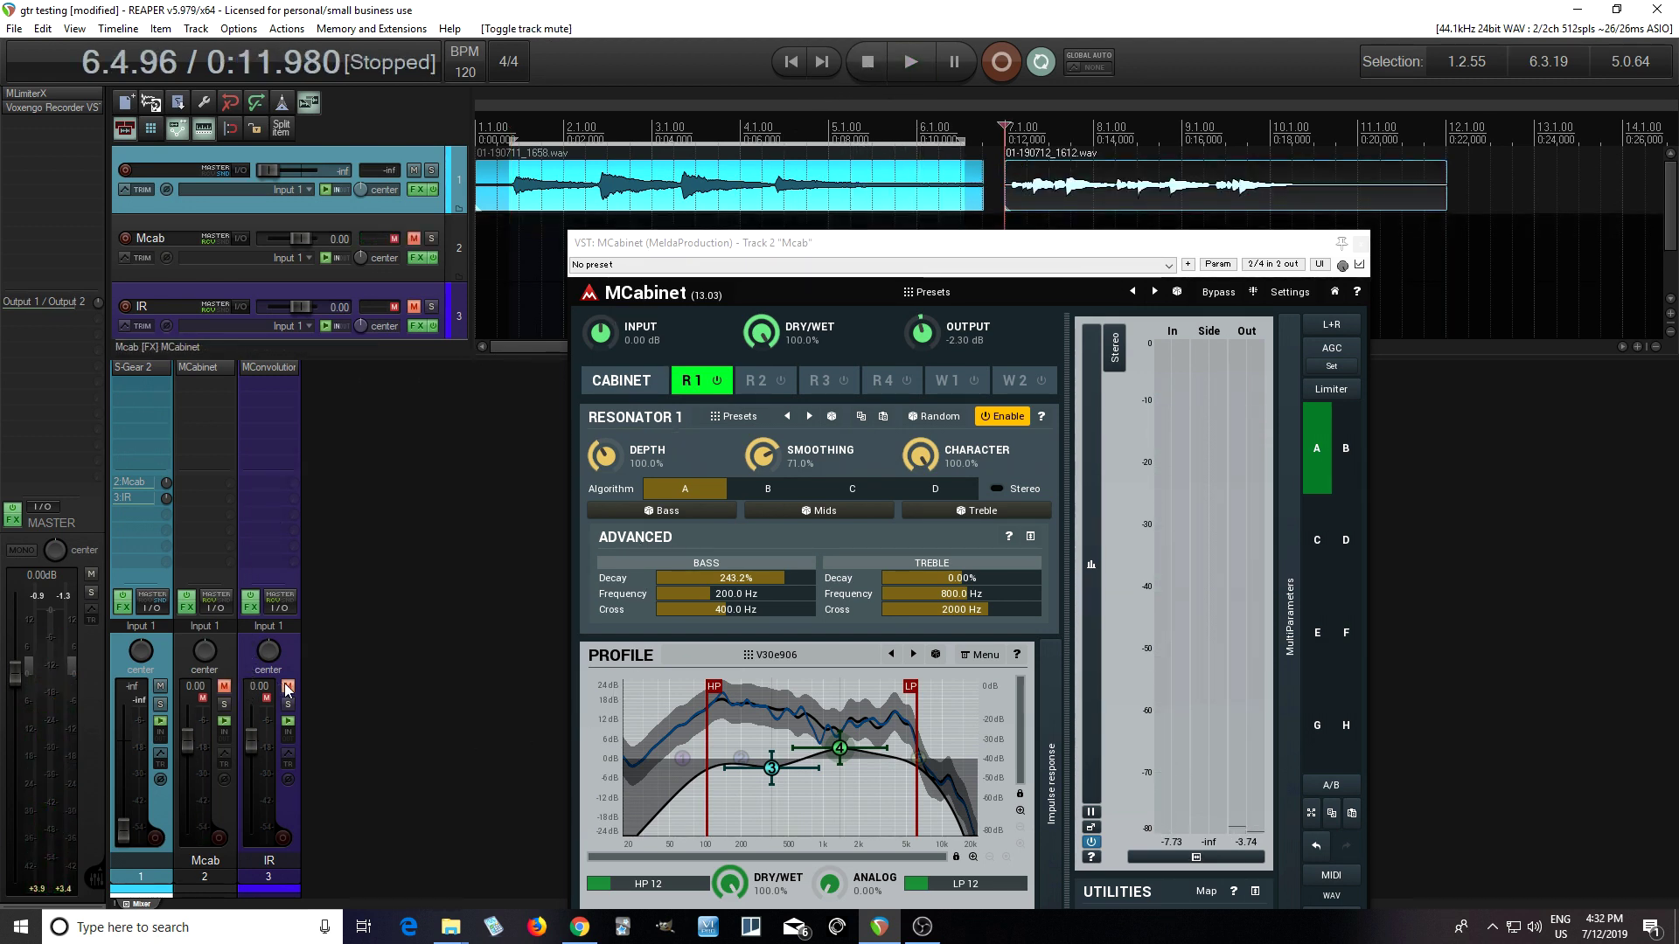
pyautogui.click(905, 62)
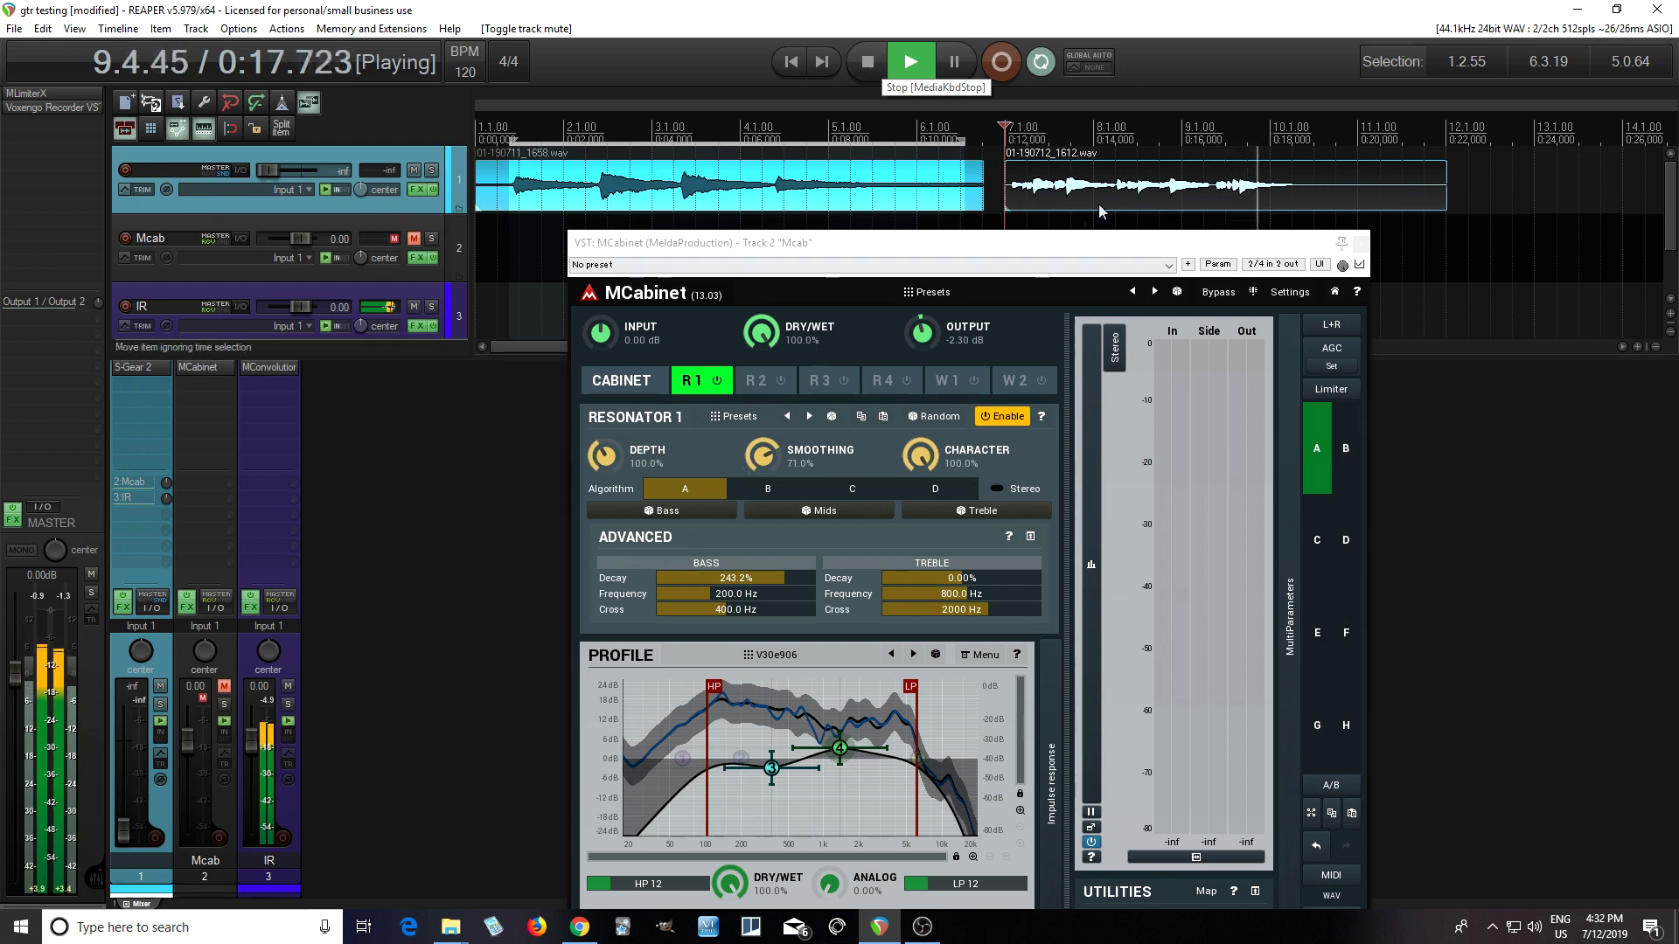
# Mute IR and unmute Mcab again, play the second audio item through MCabinet, and stop playback
pyautogui.click(869, 61)
pyautogui.click(287, 686)
pyautogui.click(224, 687)
pyautogui.click(910, 62)
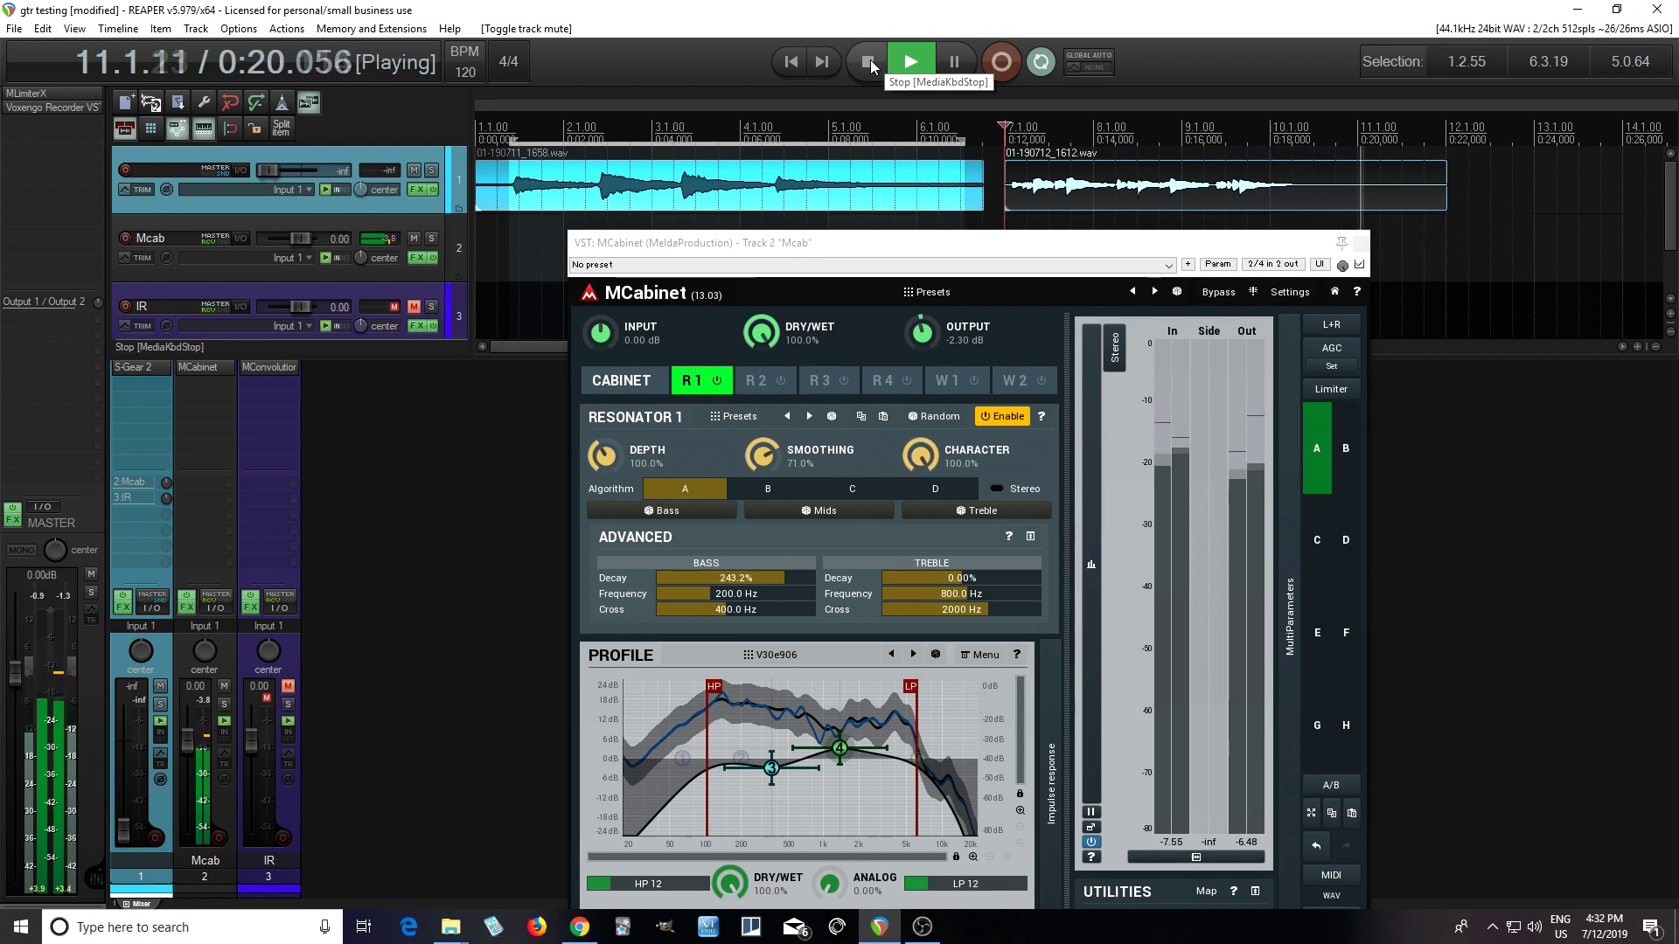
pyautogui.click(869, 63)
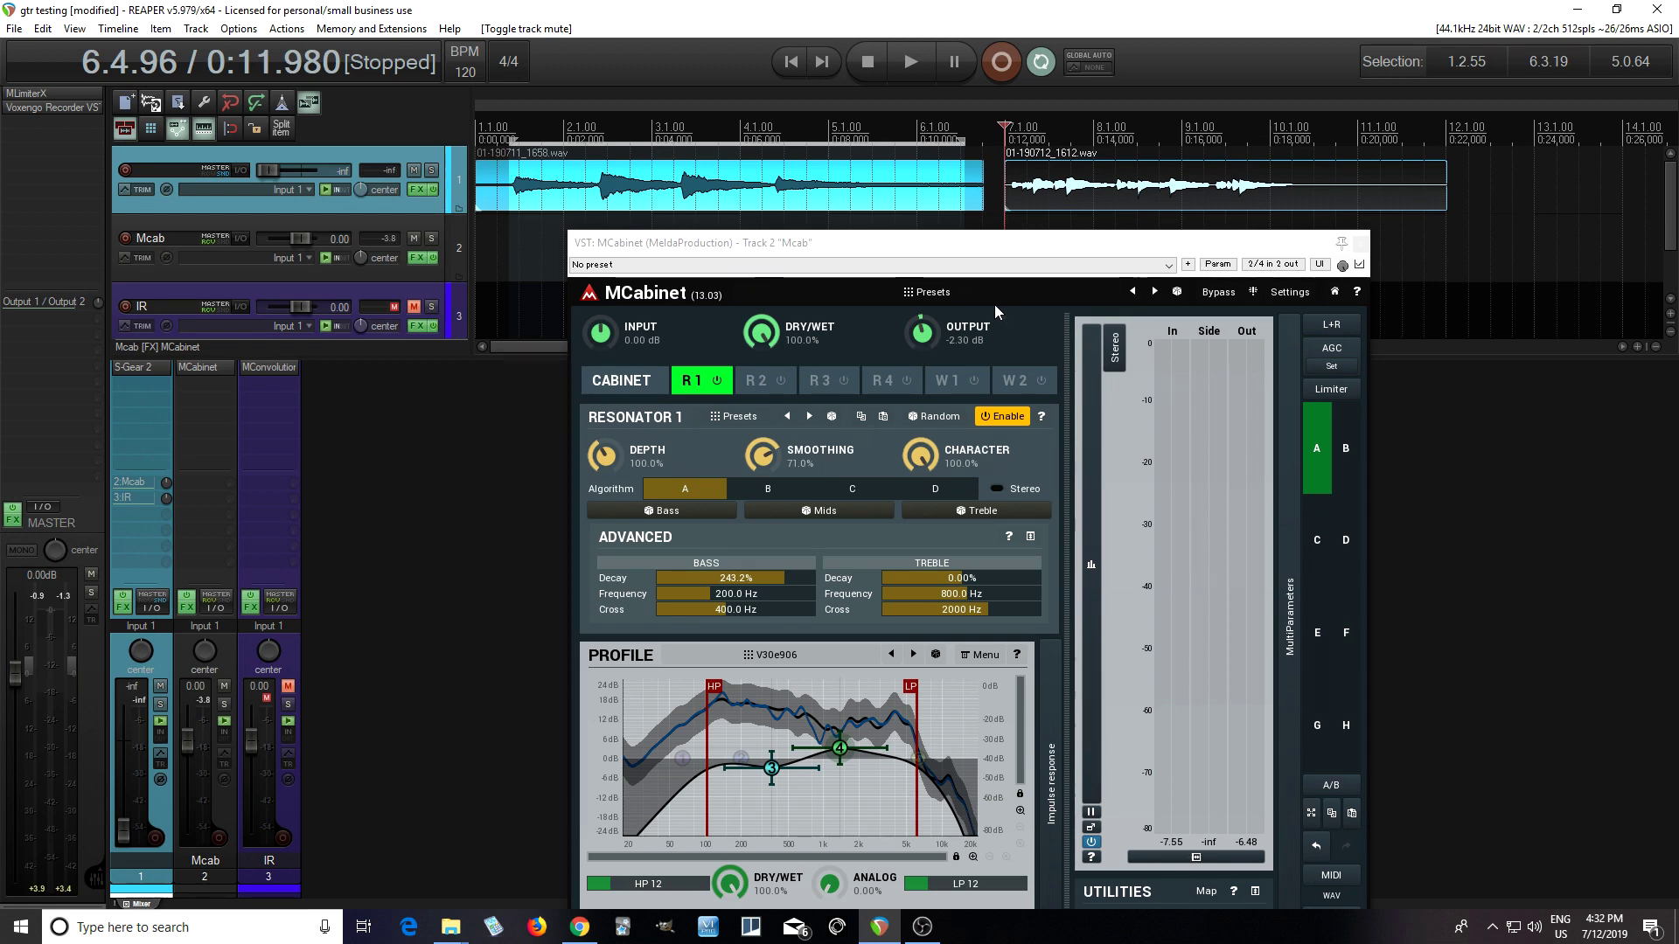
# Move the plug-in window up to show it fully and look over the profile's IR analysis and export options and the resonator depth
pyautogui.moveTo(996, 242); pyautogui.dragTo(997, 163)
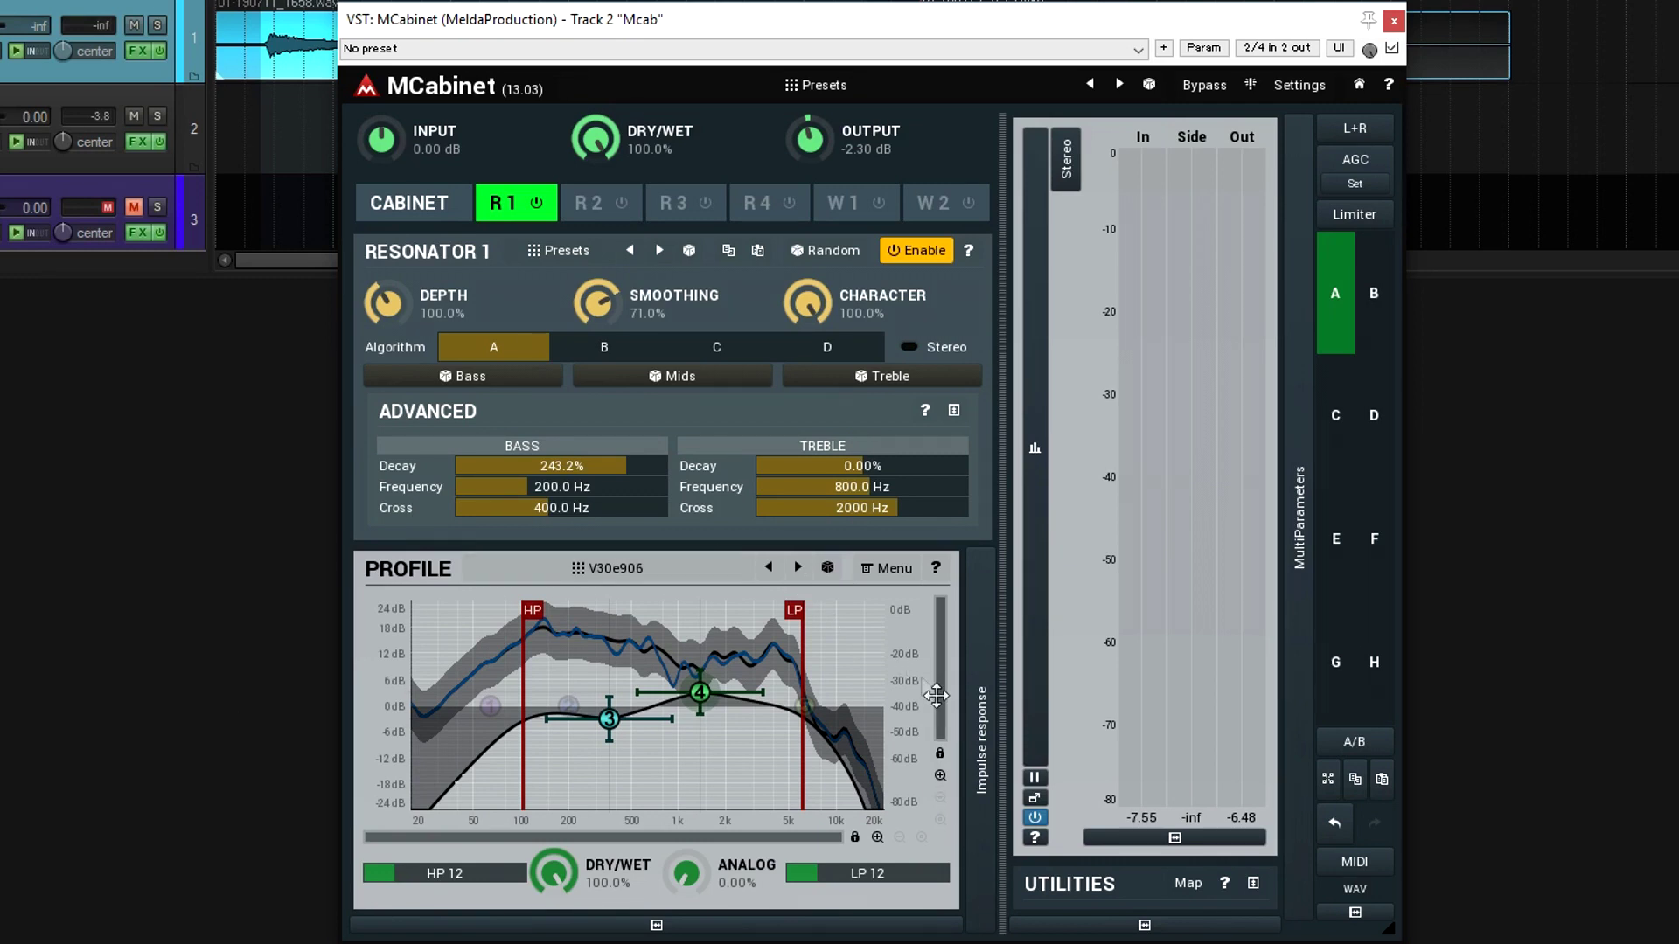
pyautogui.click(906, 570)
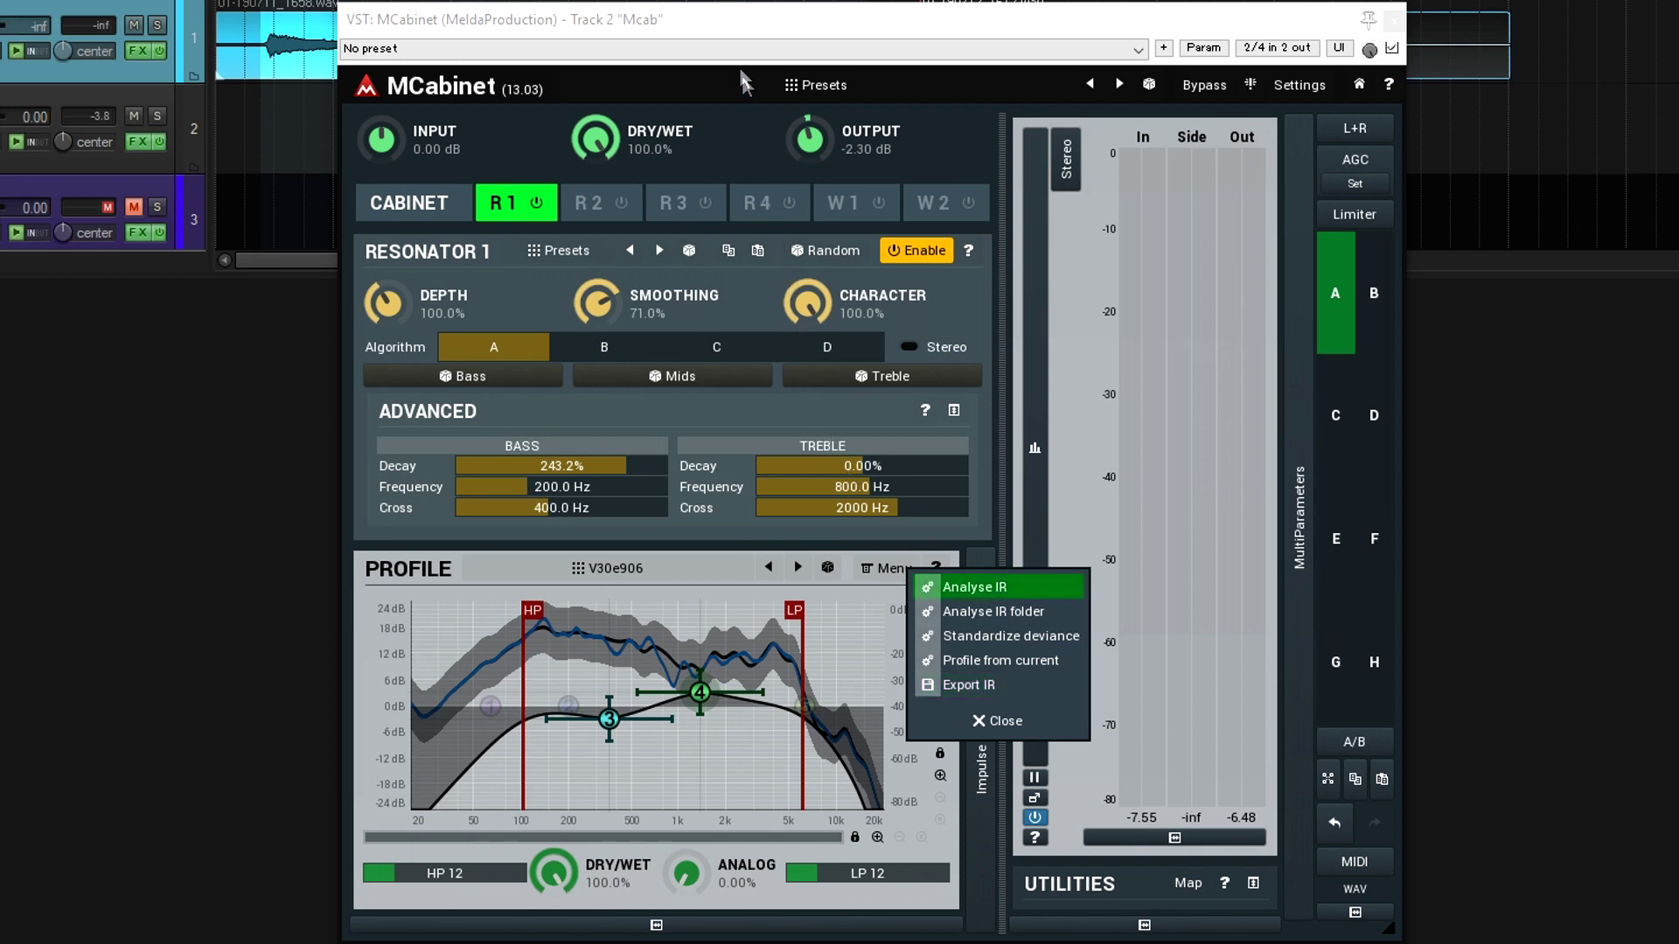
pyautogui.click(725, 23)
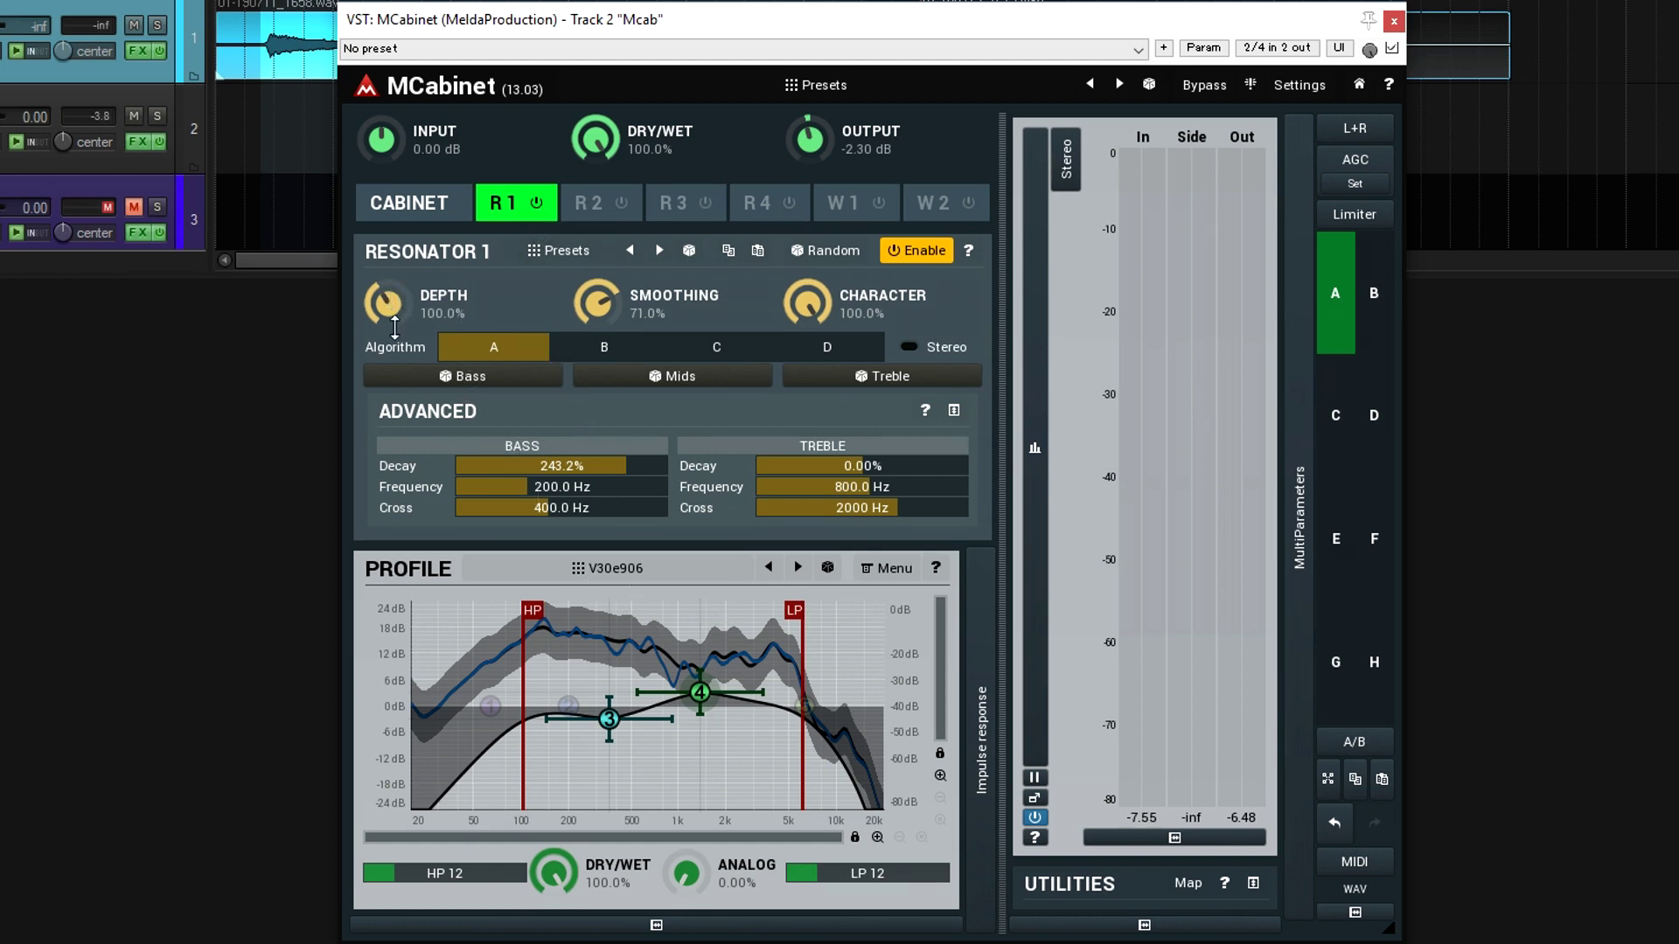
pyautogui.moveTo(385, 302)
pyautogui.mouseDown()
pyautogui.moveTo(385, 348)
pyautogui.moveTo(386, 264)
pyautogui.moveTo(385, 306)
pyautogui.mouseUp()
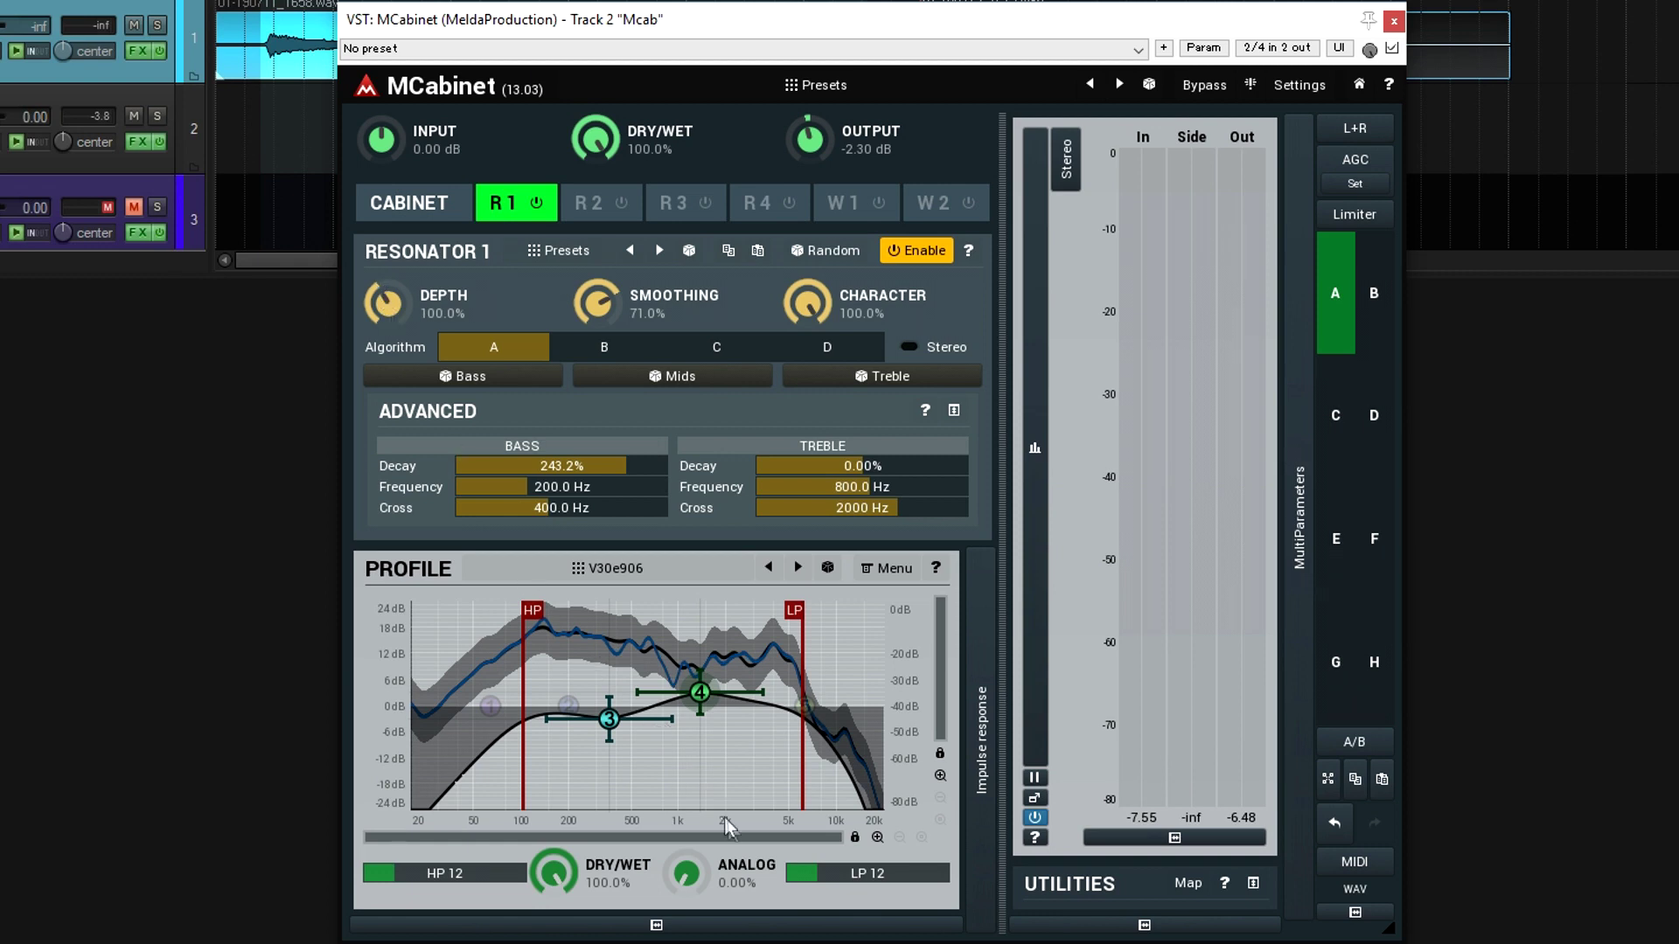